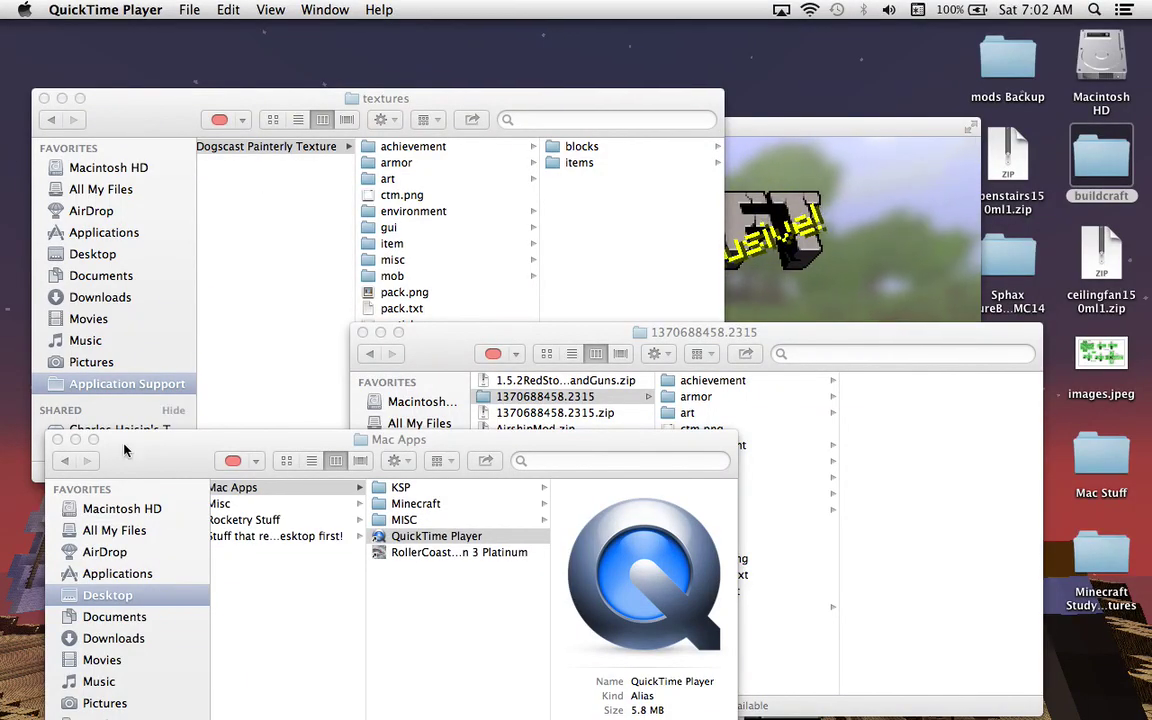
Step: Close Mac Apps and move the 1370688458.2315 folder from Downloads beside Dogscast Painterly Texture
left_click(57, 439)
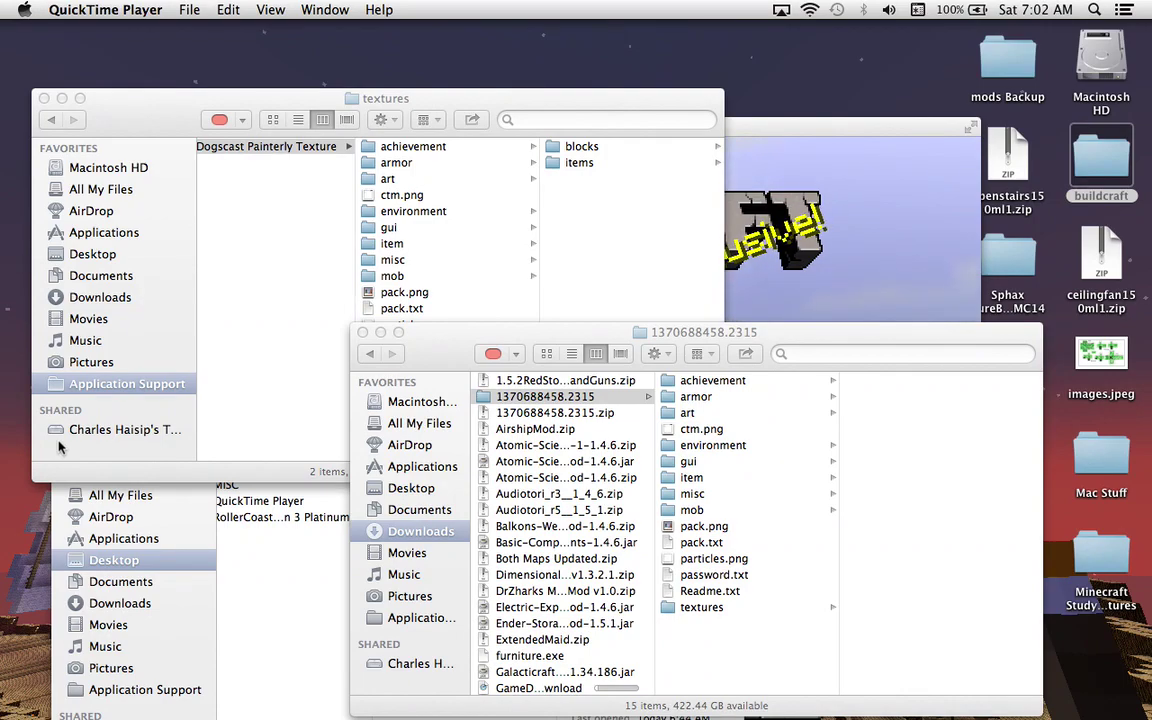
left_click(390, 113)
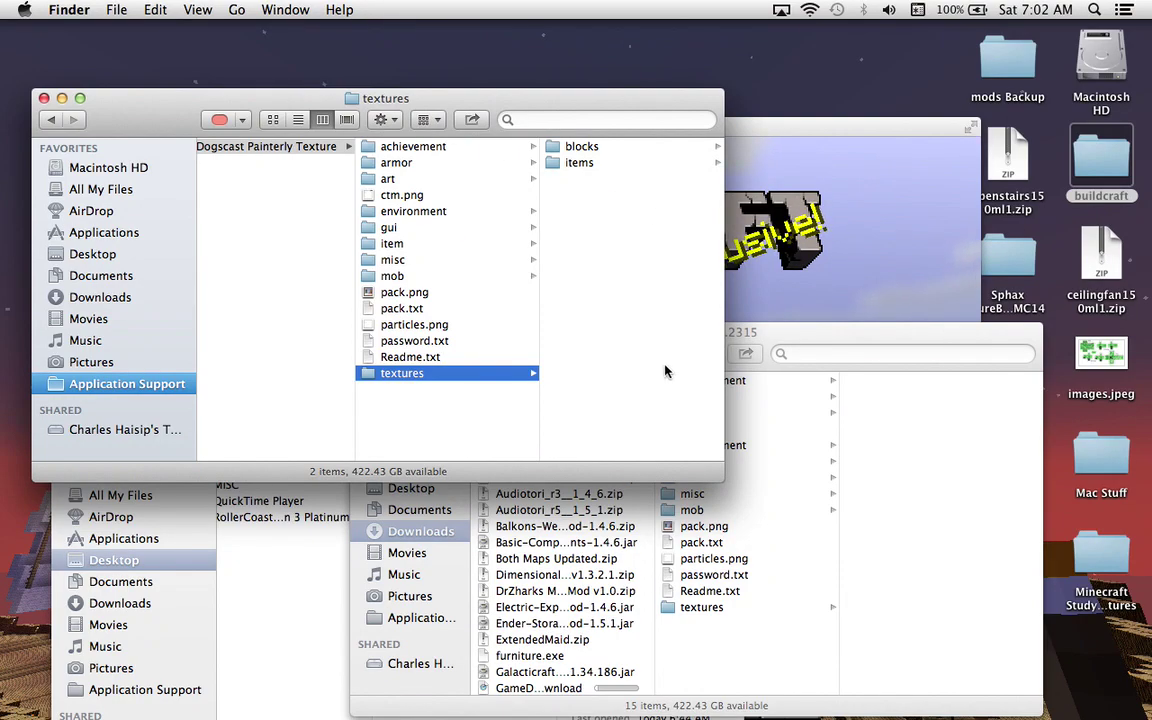
mouse_move(826, 335)
left_mouse_down()
mouse_move(855, 417)
mouse_move(858, 550)
mouse_move(836, 541)
left_mouse_up()
mouse_move(707, 593)
left_mouse_down()
mouse_move(575, 640)
mouse_move(652, 615)
mouse_move(784, 607)
mouse_move(619, 598)
mouse_move(507, 657)
mouse_move(514, 590)
mouse_move(540, 592)
mouse_move(244, 327)
mouse_move(251, 335)
left_mouse_up()
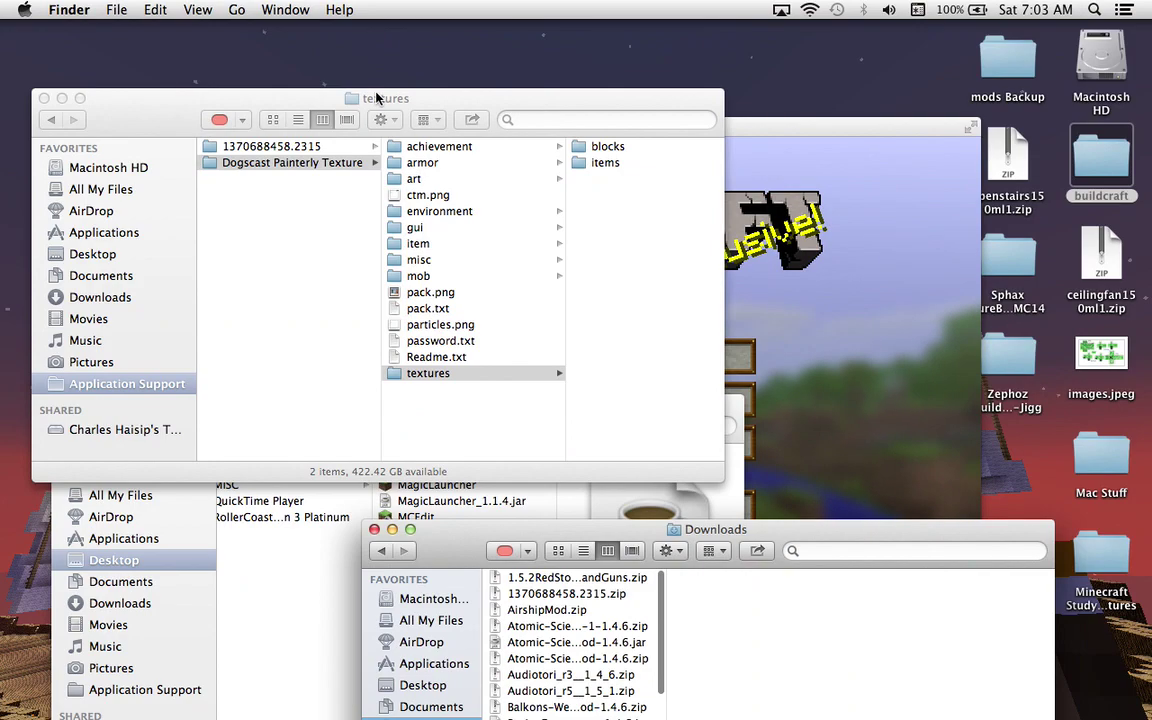
mouse_move(377, 97)
left_mouse_down()
mouse_move(488, 136)
mouse_move(545, 348)
mouse_move(535, 369)
left_mouse_up()
left_click(590, 300)
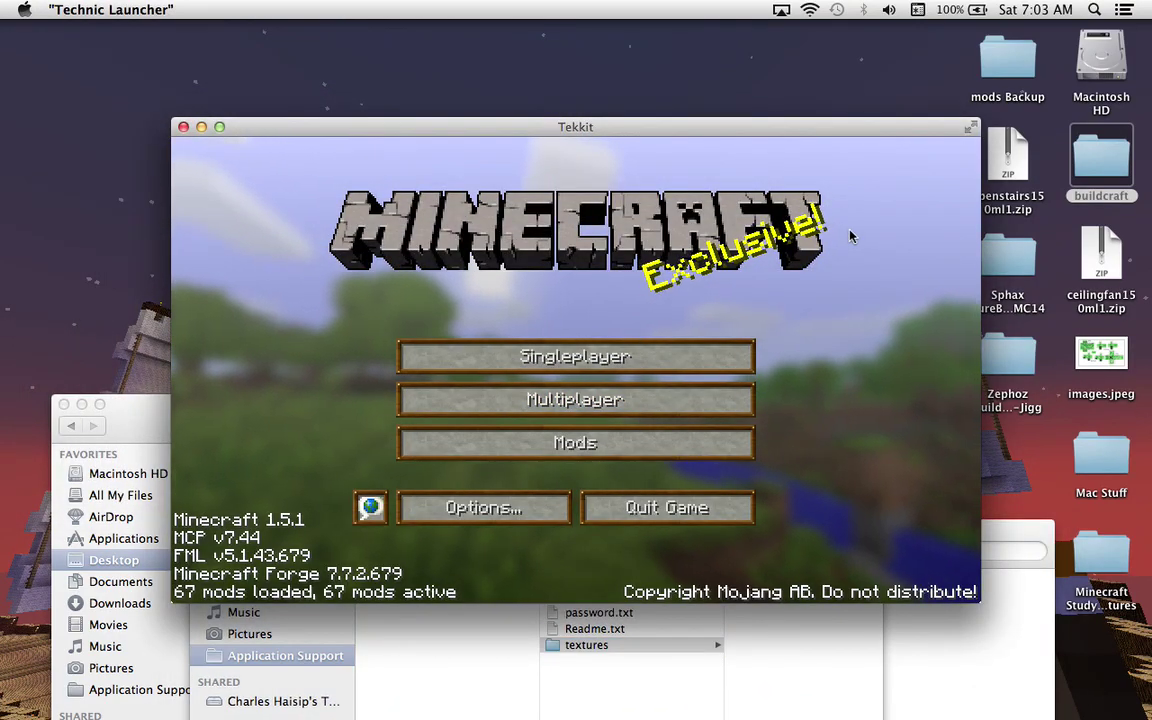
Step: Go fullscreen, apply the 1370688458.2315 texture pack, and open the single-player world list
key("F11")
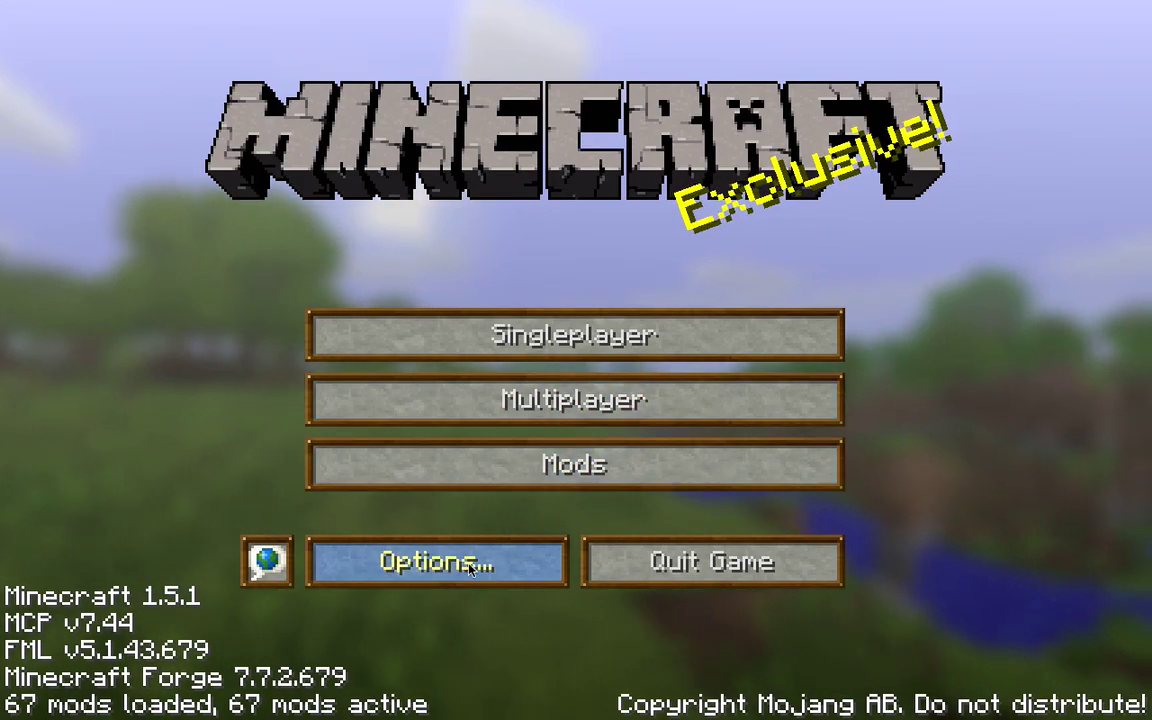
left_click(420, 560)
left_click(446, 514)
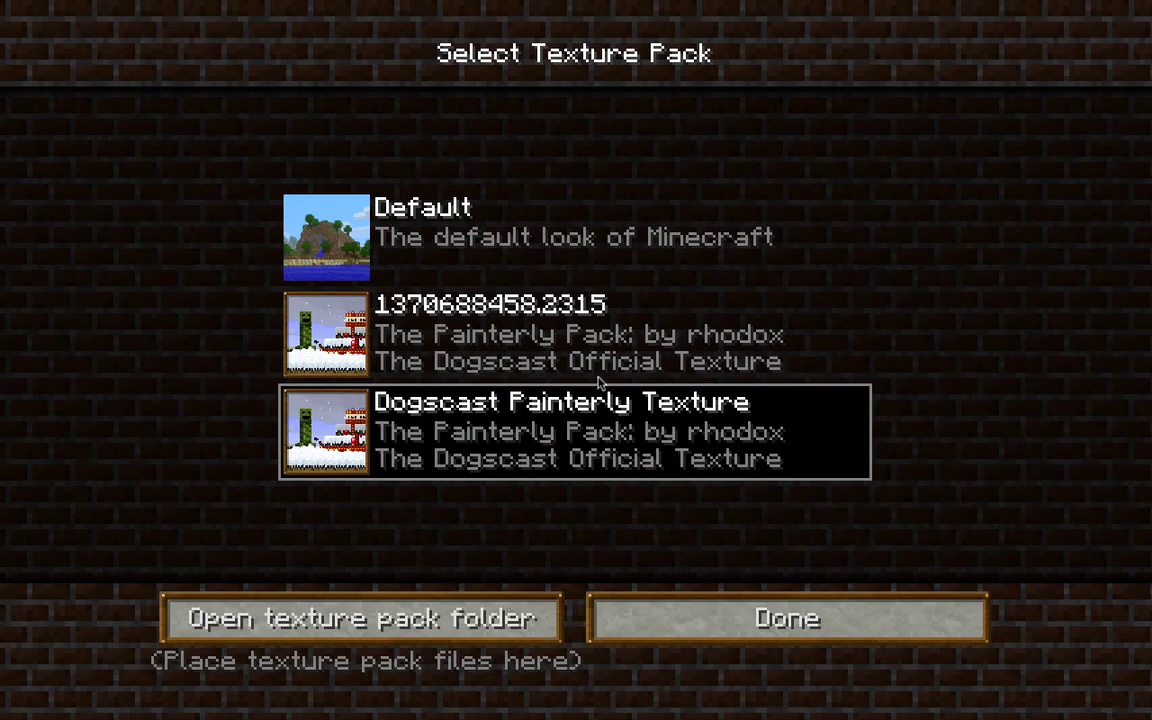
left_click(766, 340)
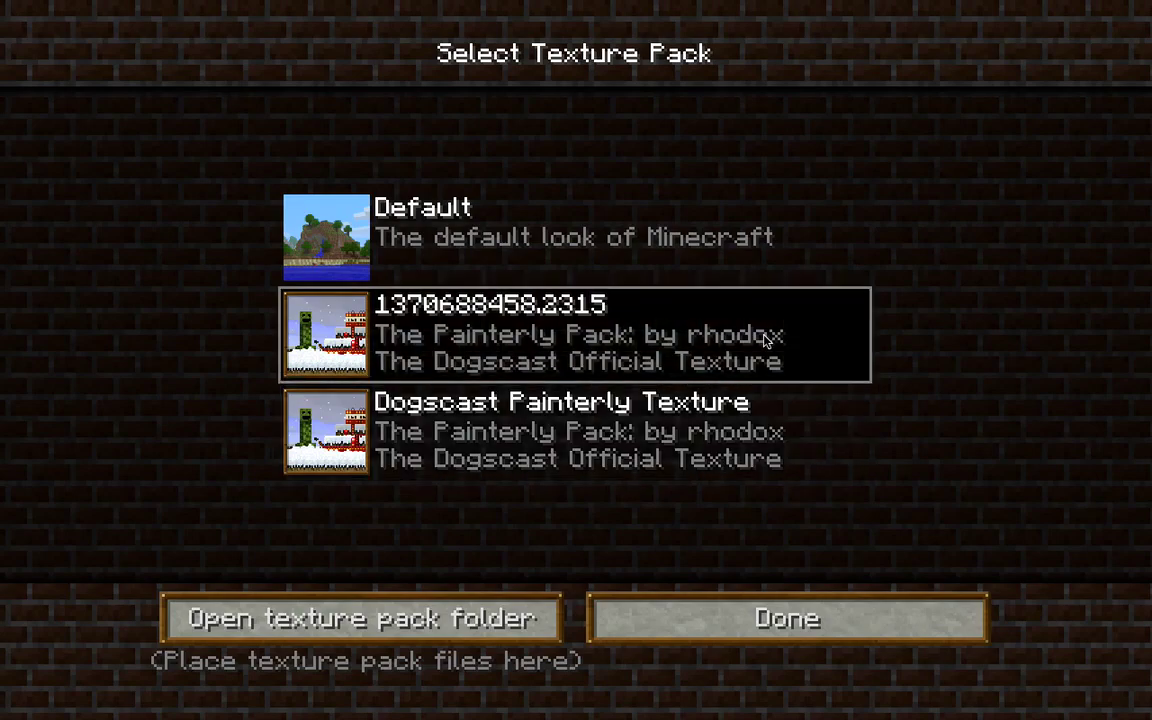
left_click(855, 612)
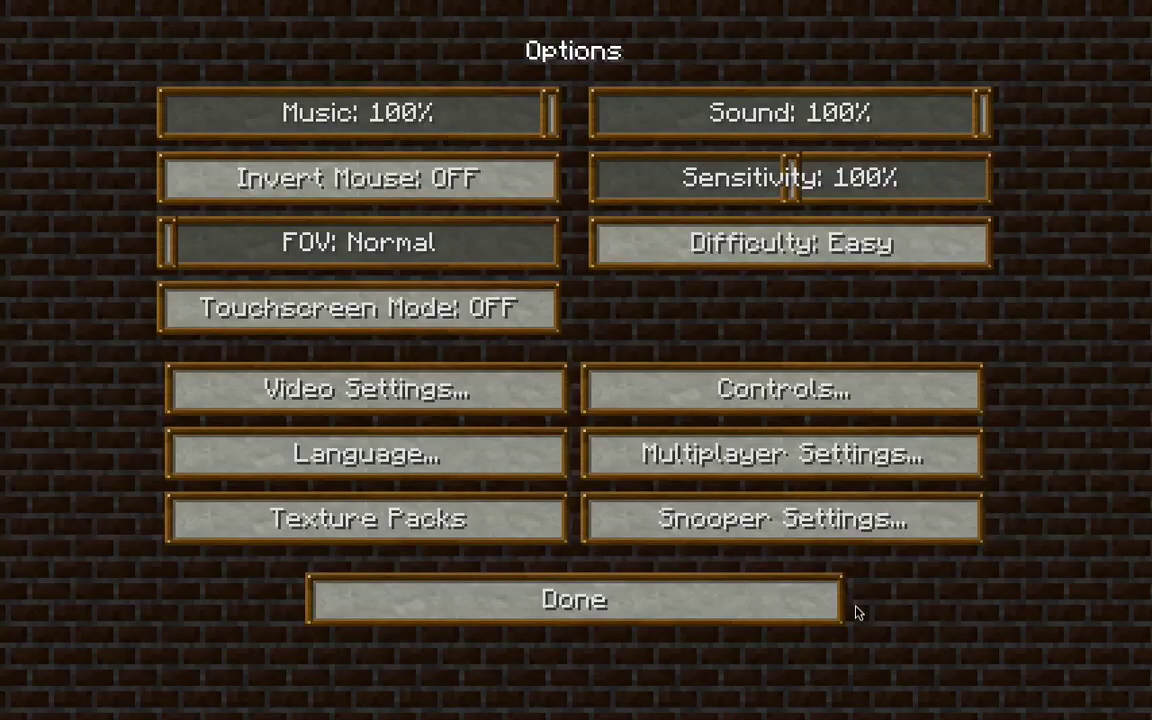
left_click(681, 622)
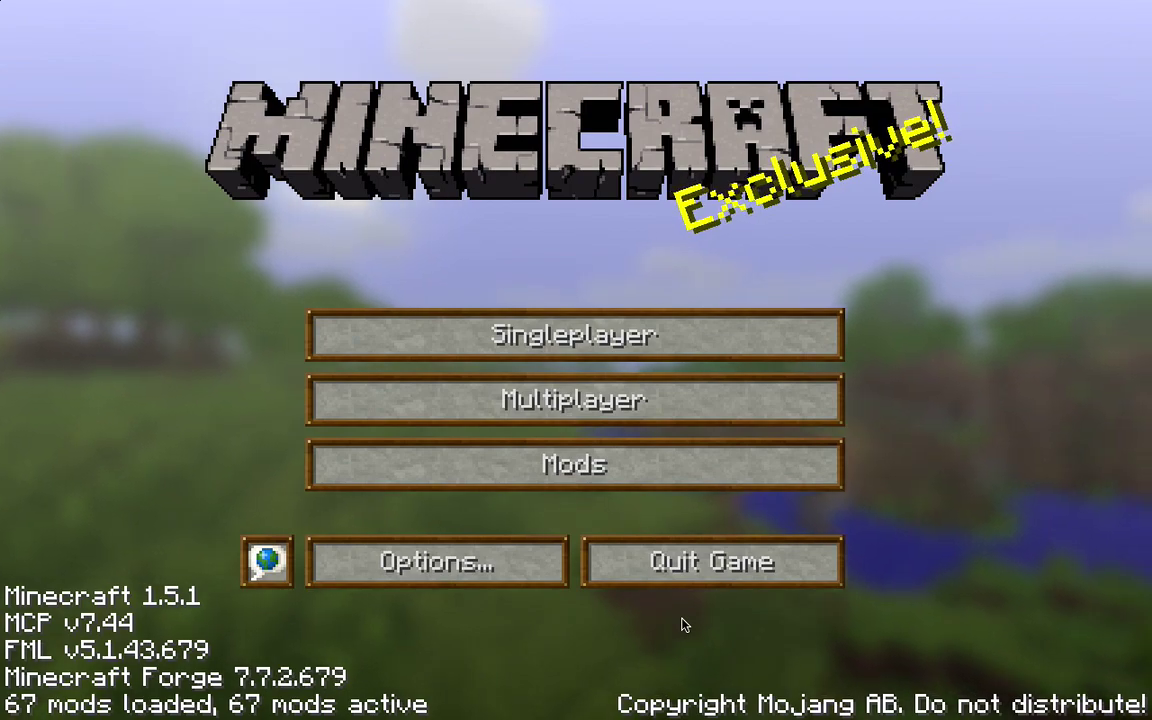
left_click(576, 322)
Step: Load My Game! Alons-y!! and walk around, opening and closing the creative inventory
left_click(452, 175)
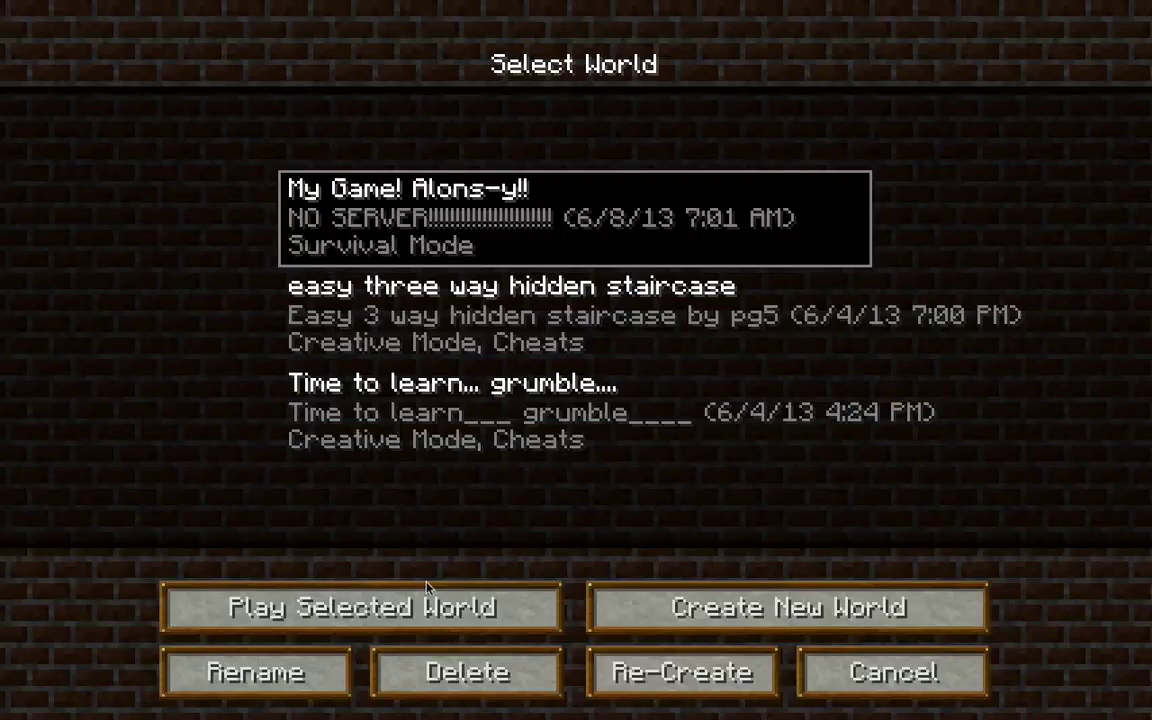
left_click(436, 609)
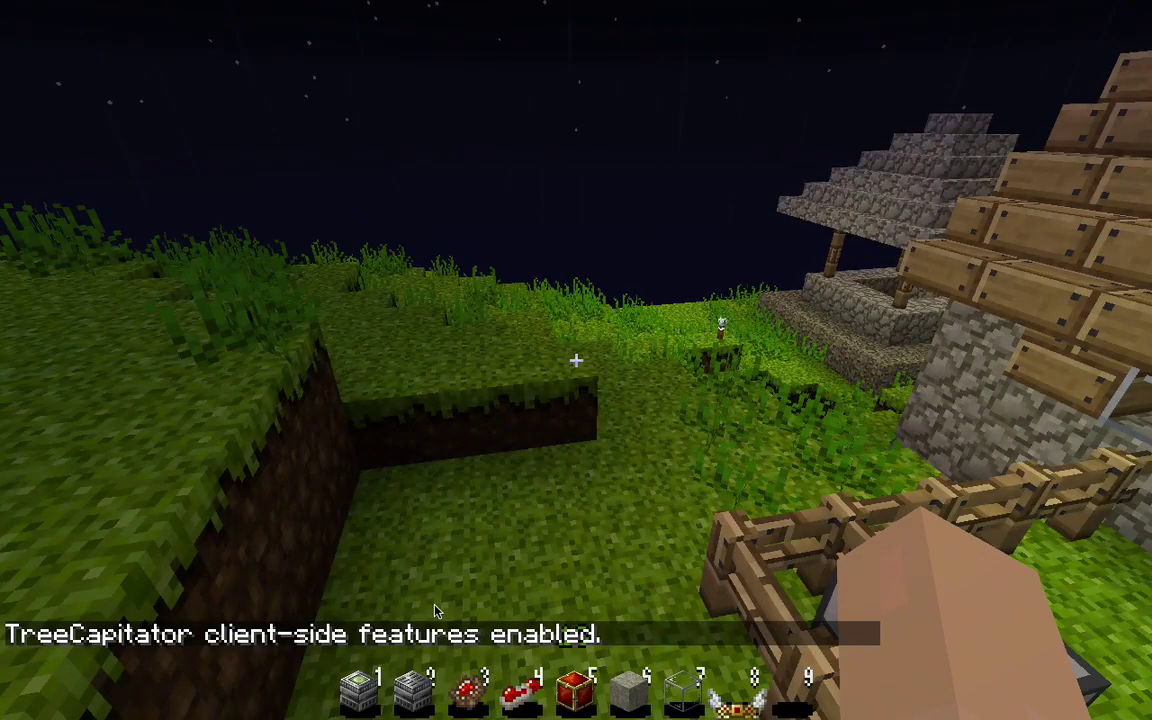
key("w")
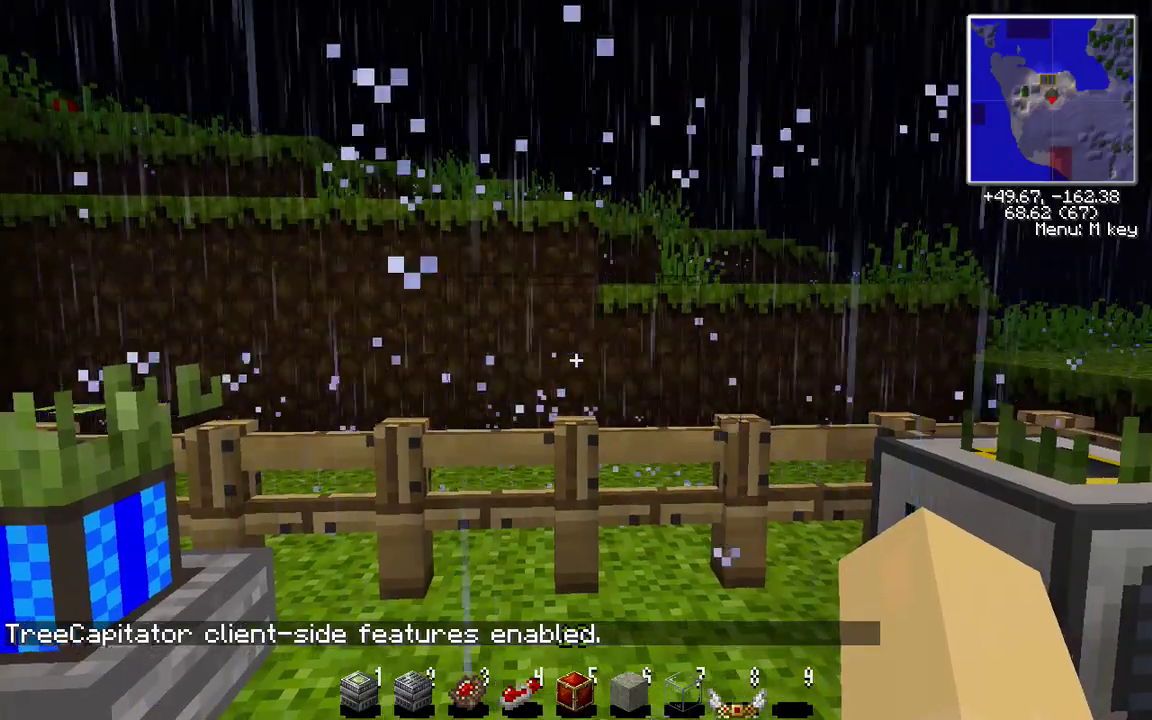
key("e")
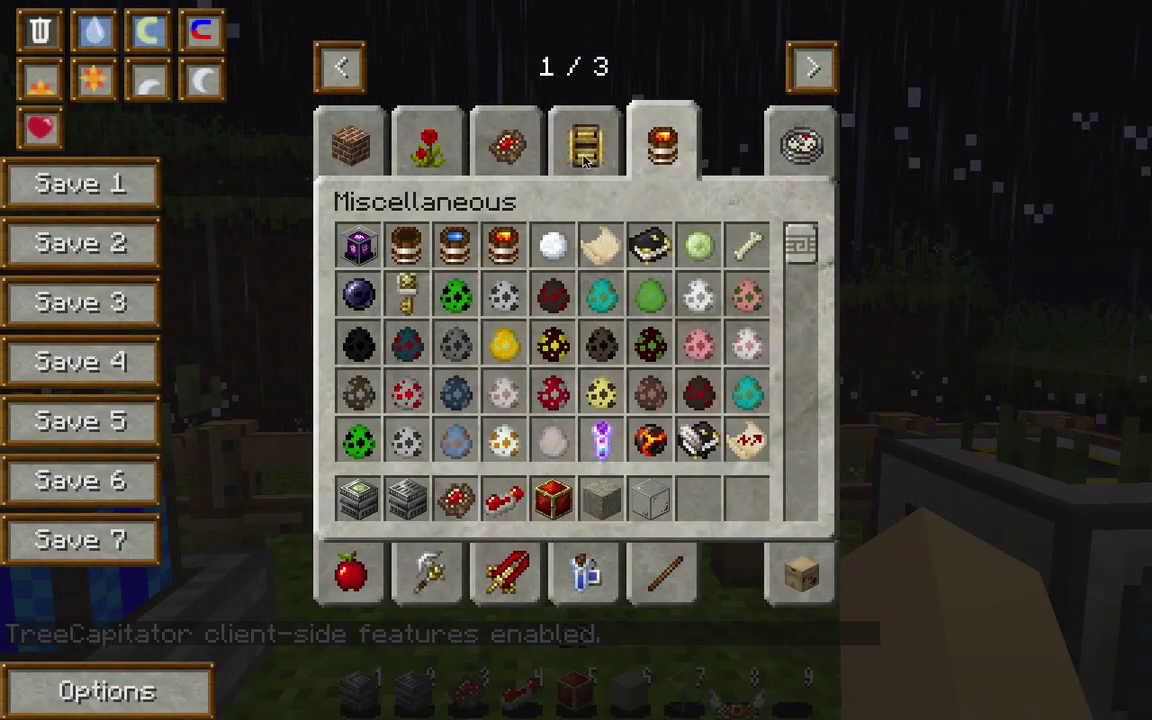
key("e")
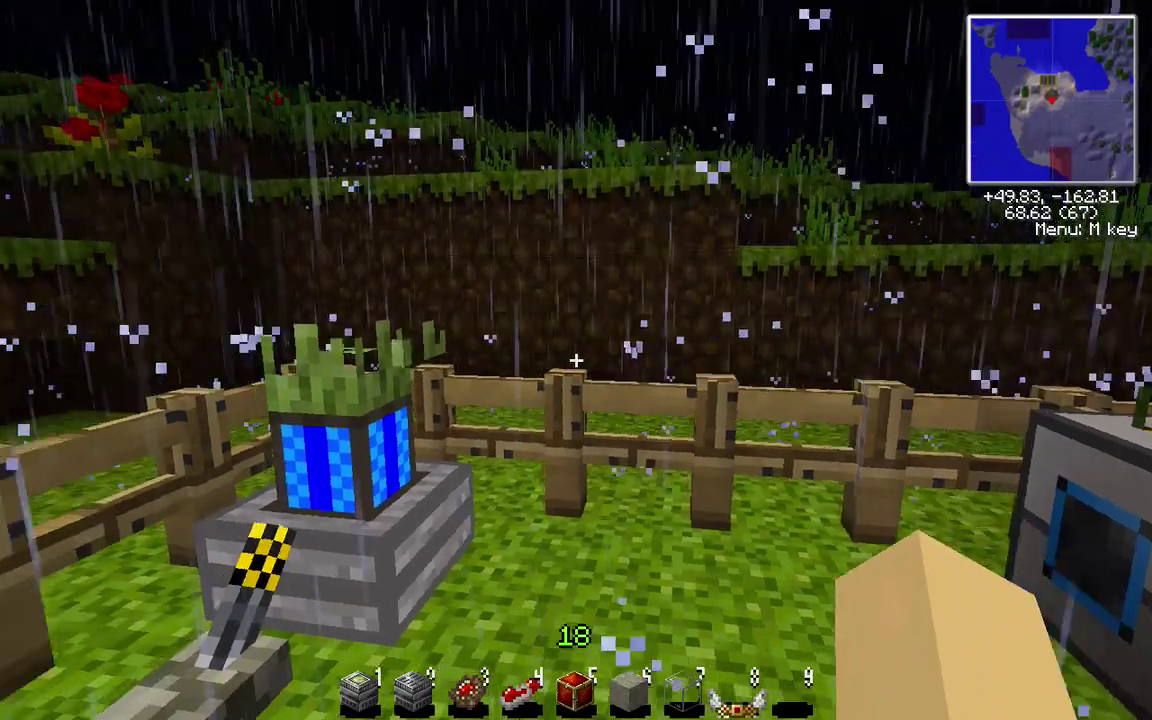
key("w")
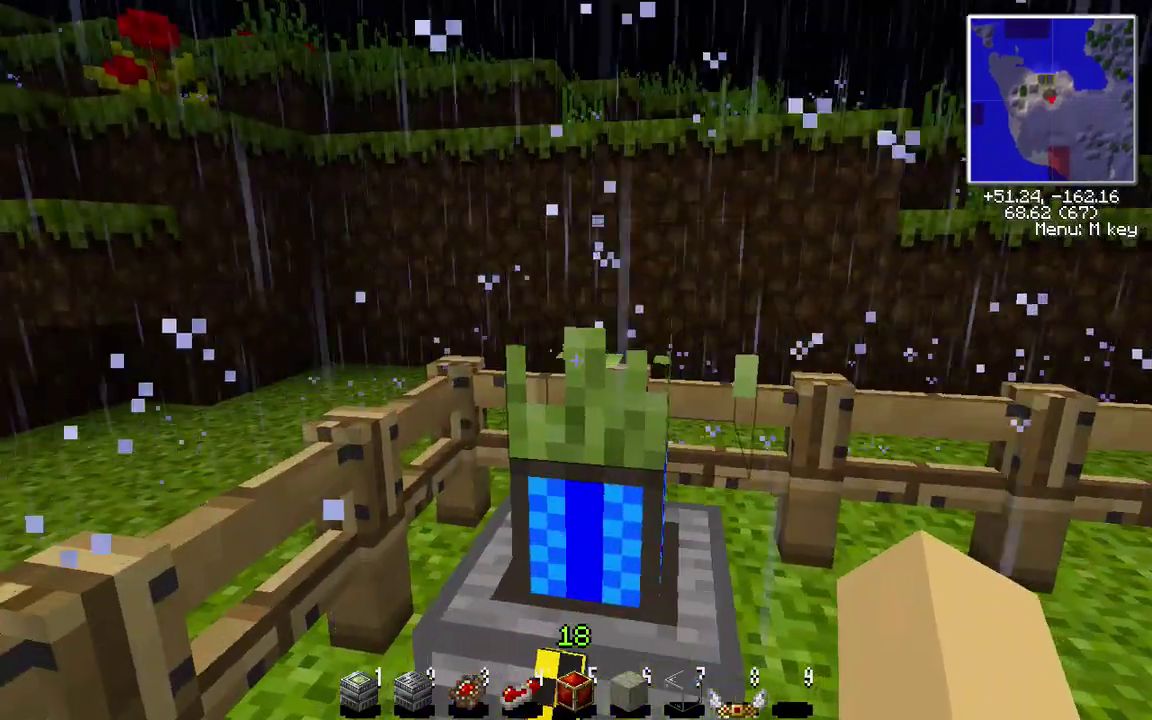
key("s")
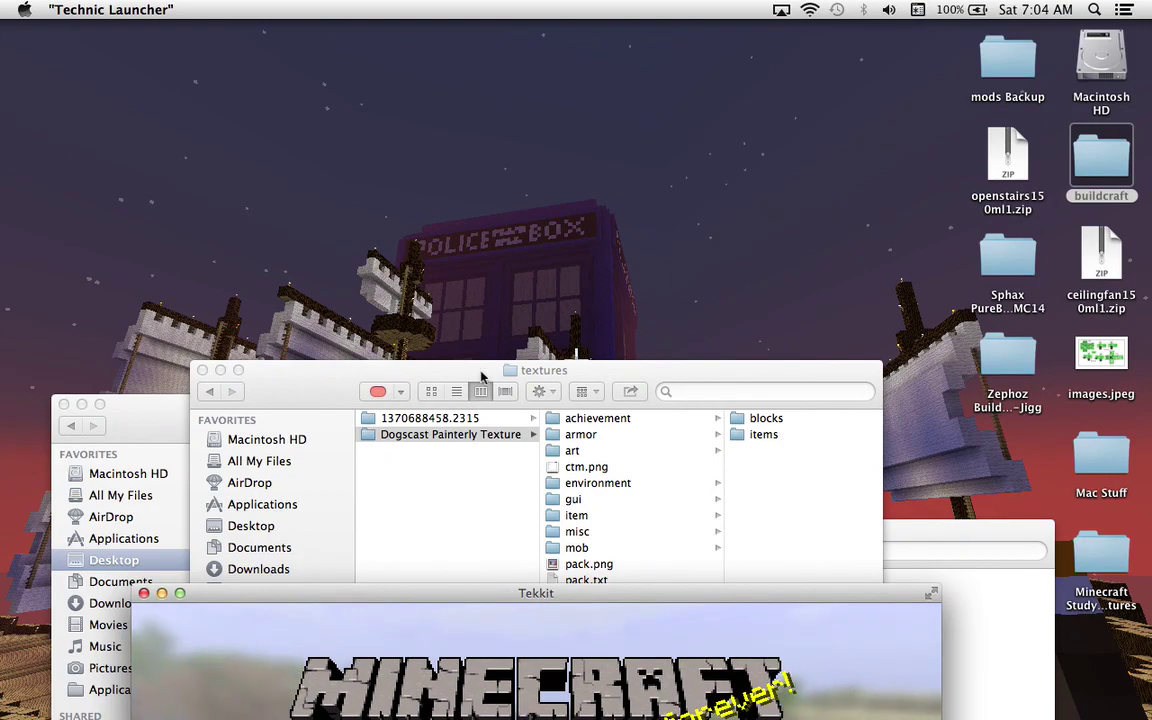
Step: Open the 1370688458.2315 pack's textures folder and the desktop buildcraft textures folder
left_click(476, 420)
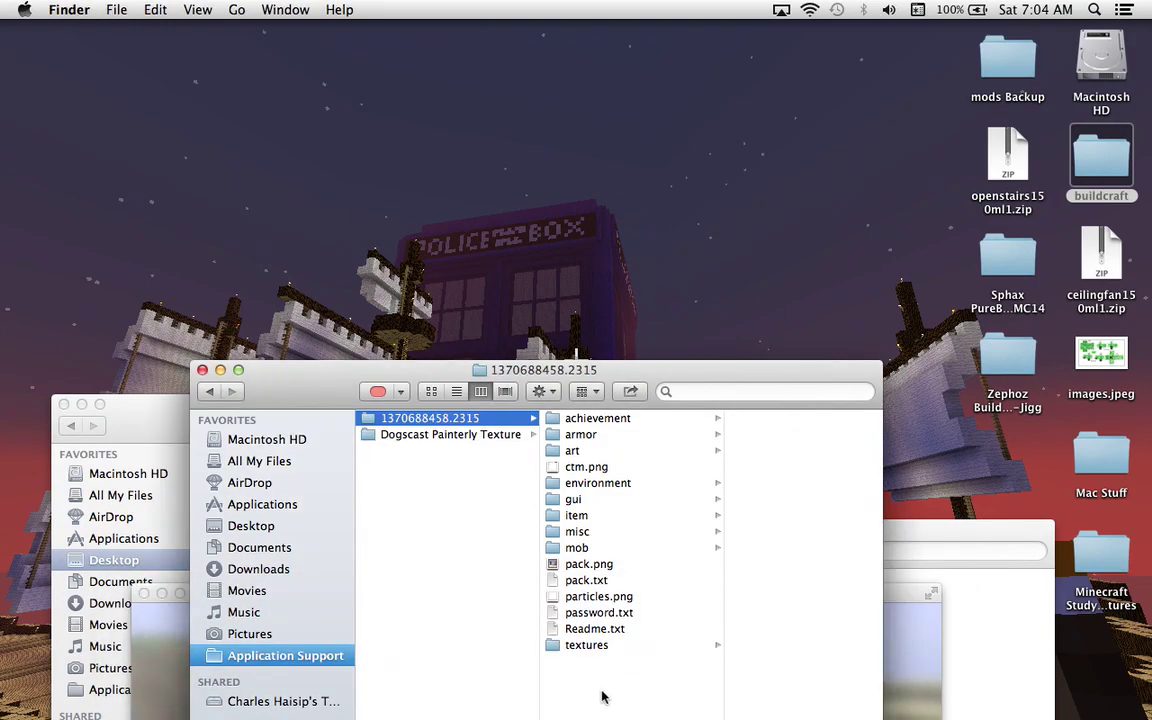
left_click(591, 646)
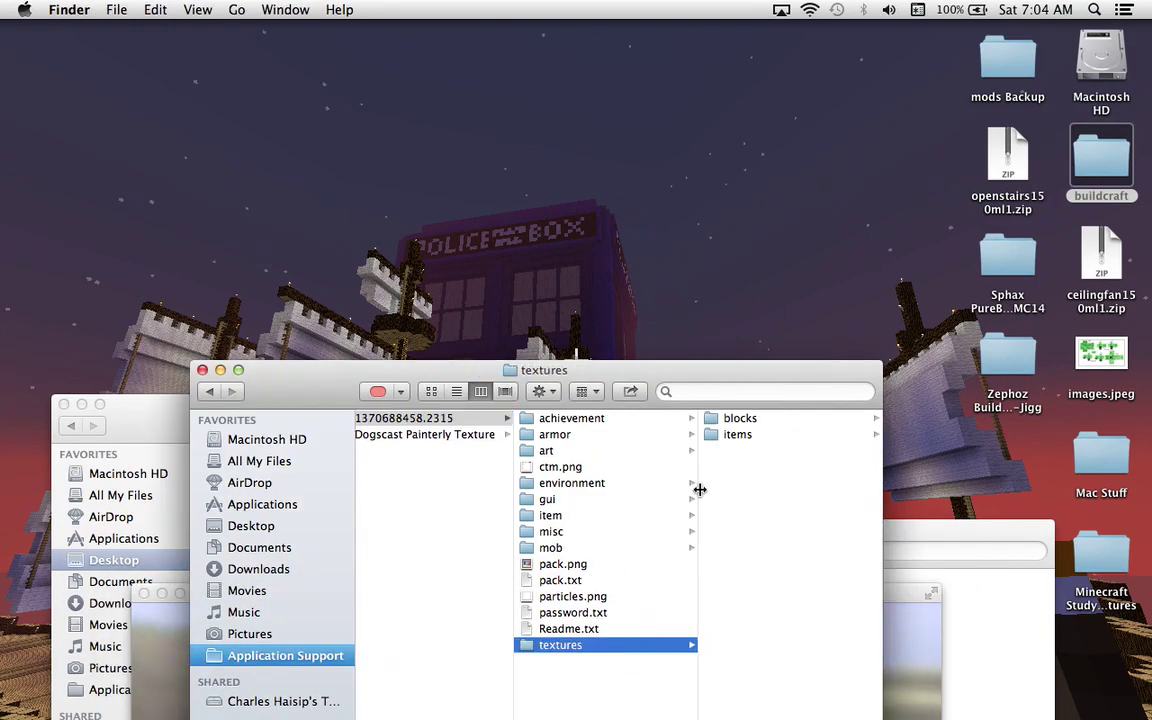
double_click(1101, 172)
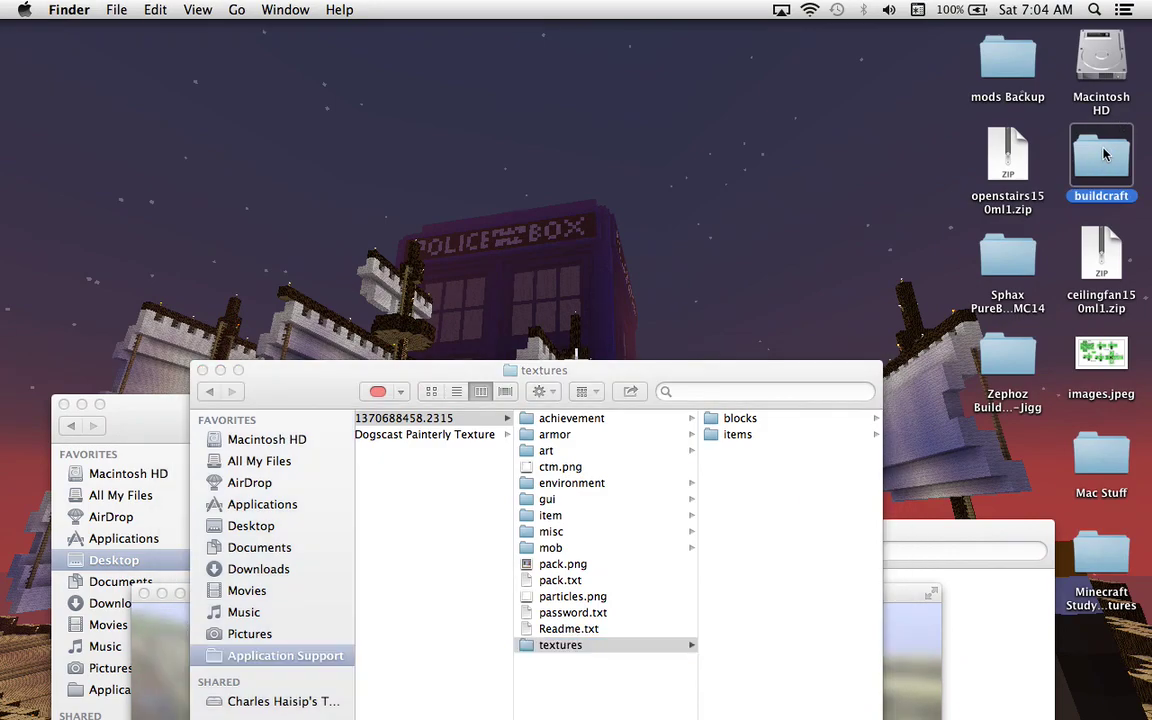
left_click(432, 384)
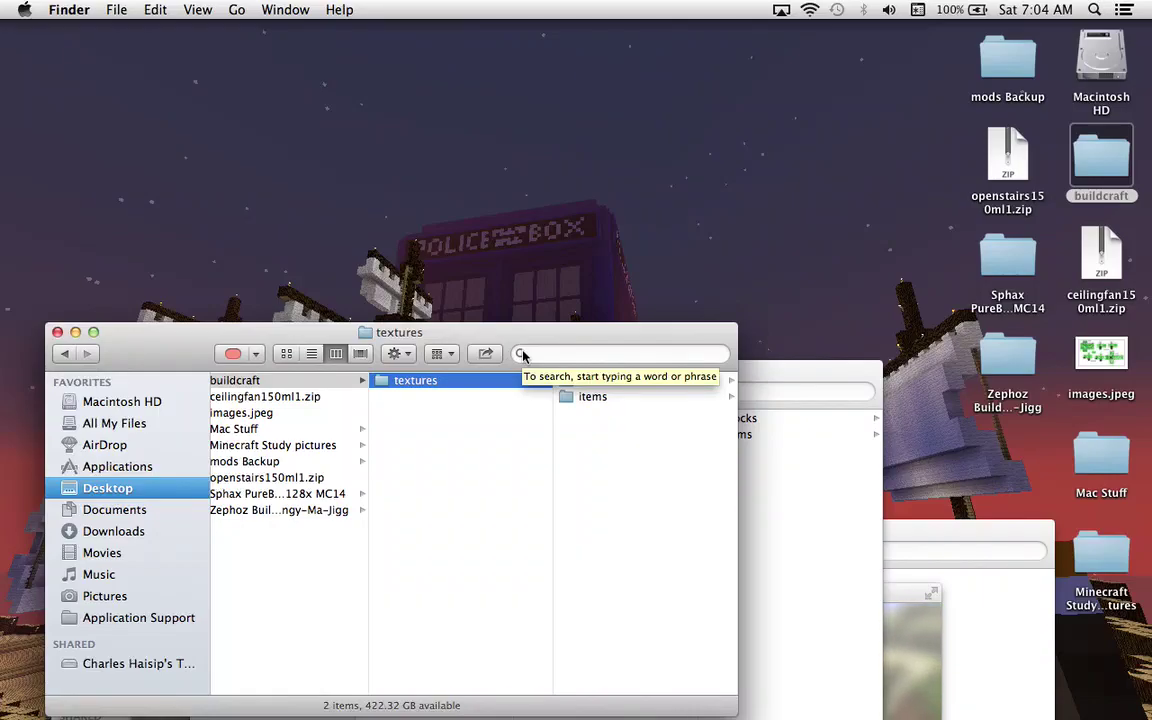
Step: Select the BuildCraft blocks PNGs and bring the pack's textures window forward
left_click(592, 401)
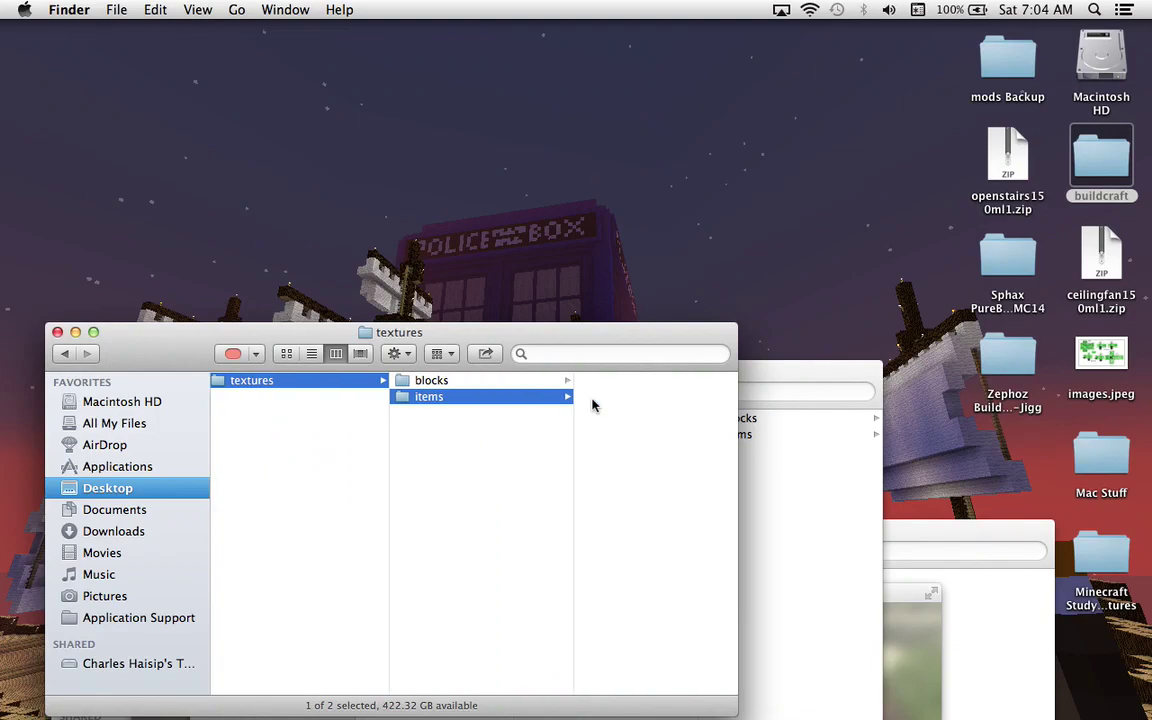
left_click(518, 384)
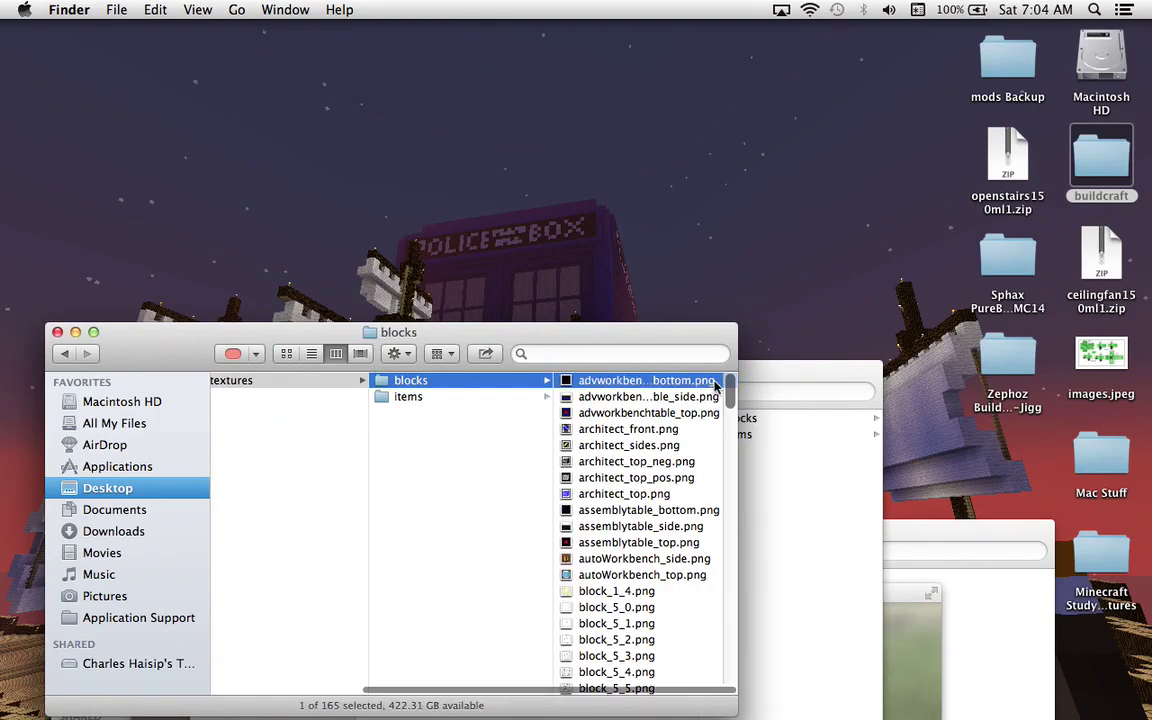
left_click(712, 382)
mouse_move(537, 397)
left_mouse_down()
mouse_move(480, 705)
mouse_move(467, 716)
mouse_move(555, 717)
mouse_move(535, 712)
mouse_move(518, 674)
left_mouse_up()
mouse_move(814, 368)
left_mouse_down()
mouse_move(800, 398)
mouse_move(735, 442)
mouse_move(718, 421)
left_mouse_up()
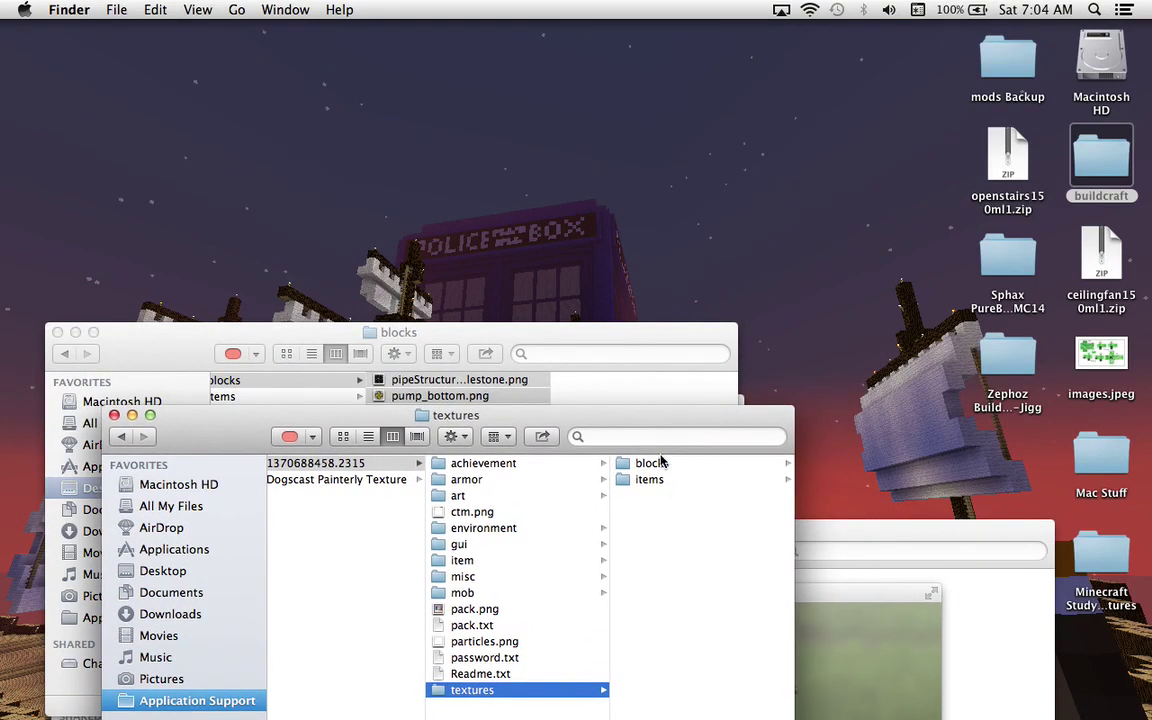
Step: Copy the 165 BuildCraft blocks images into the pack's blocks folder
key("Right")
mouse_move(457, 384)
left_mouse_down()
mouse_move(420, 400)
mouse_move(590, 450)
mouse_move(606, 532)
mouse_move(686, 580)
left_mouse_up()
mouse_move(471, 430)
left_mouse_down()
mouse_move(673, 384)
mouse_move(603, 298)
left_mouse_up()
Step: Select and copy all 41 BuildCraft items images
left_click(173, 318)
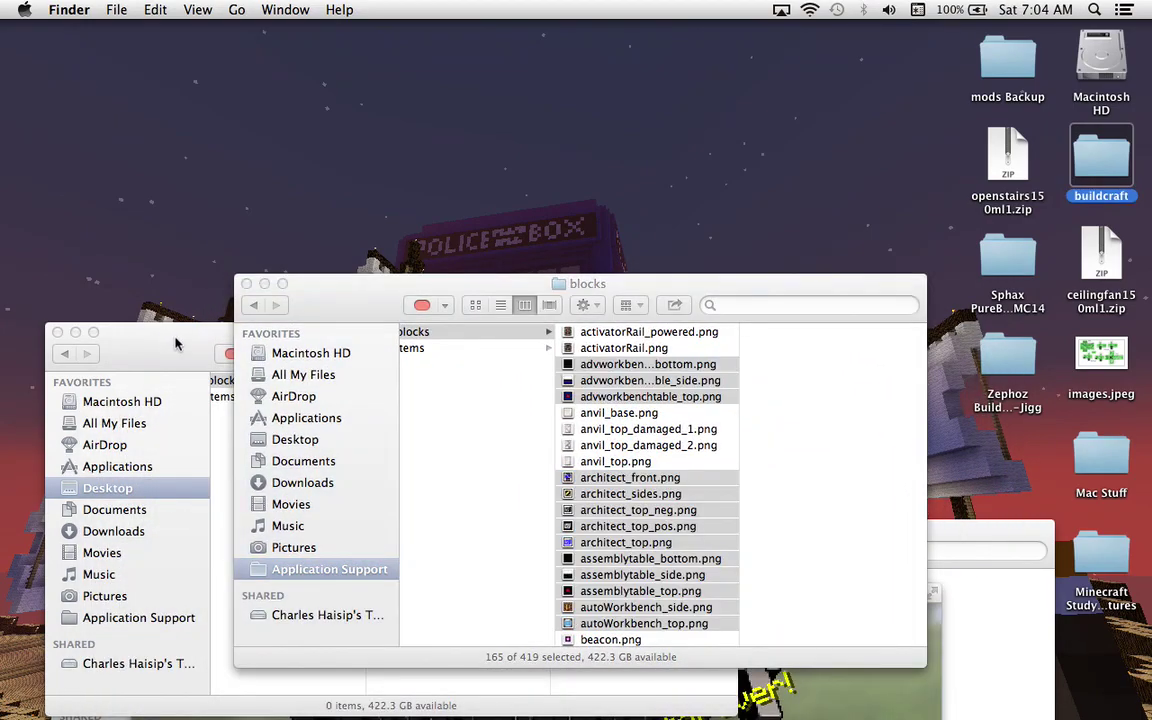
left_click(124, 348)
left_click_drag(224, 381, 238, 400)
left_click(226, 398)
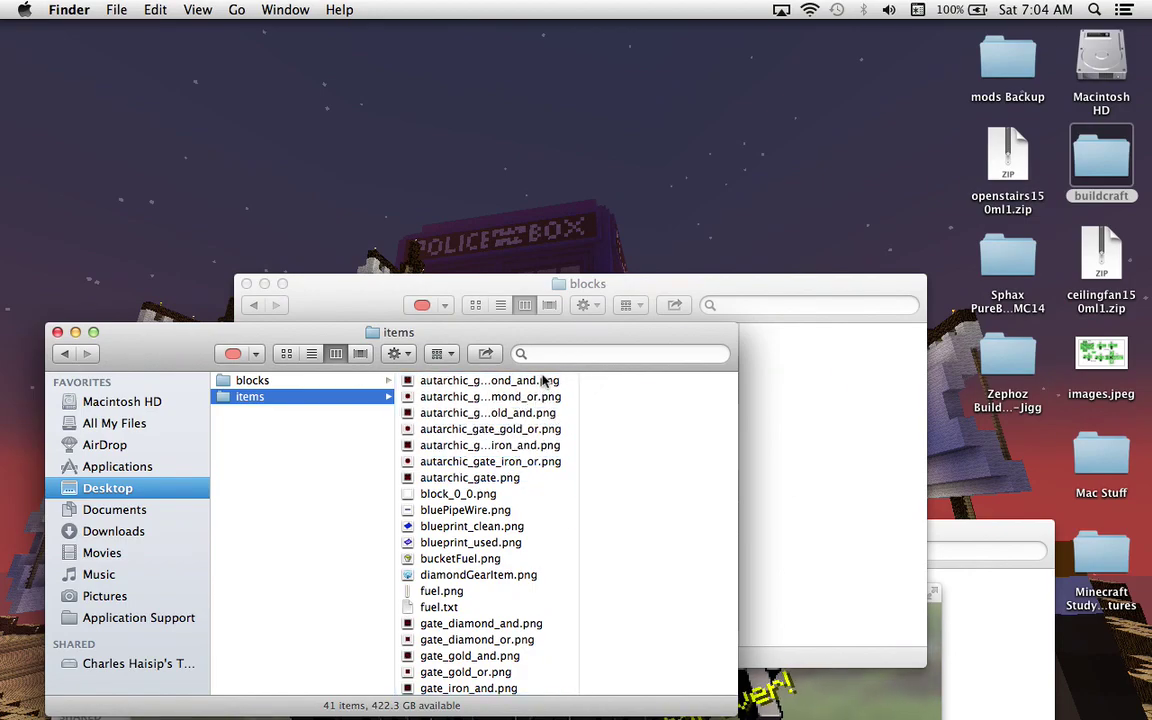
left_click(545, 380)
mouse_move(535, 384)
left_mouse_down()
mouse_move(532, 496)
mouse_move(527, 387)
left_mouse_up()
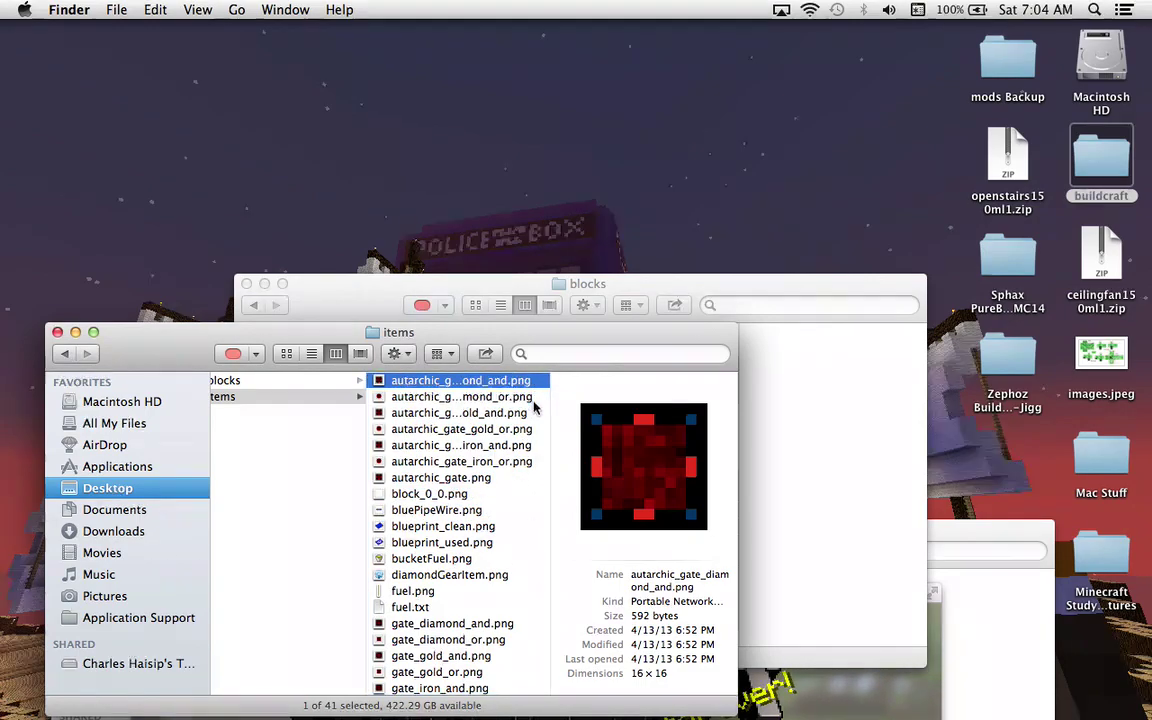
left_click(533, 410)
mouse_move(541, 389)
left_mouse_down()
mouse_move(565, 700)
mouse_move(583, 715)
left_mouse_up()
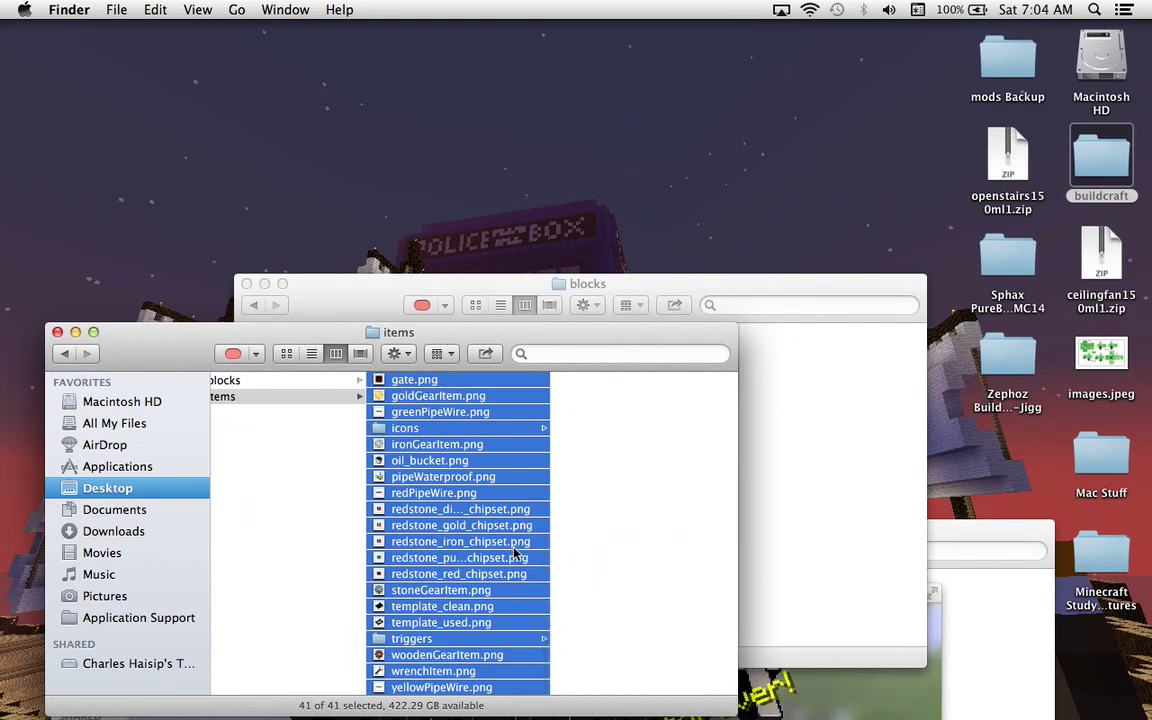
right_click(462, 491)
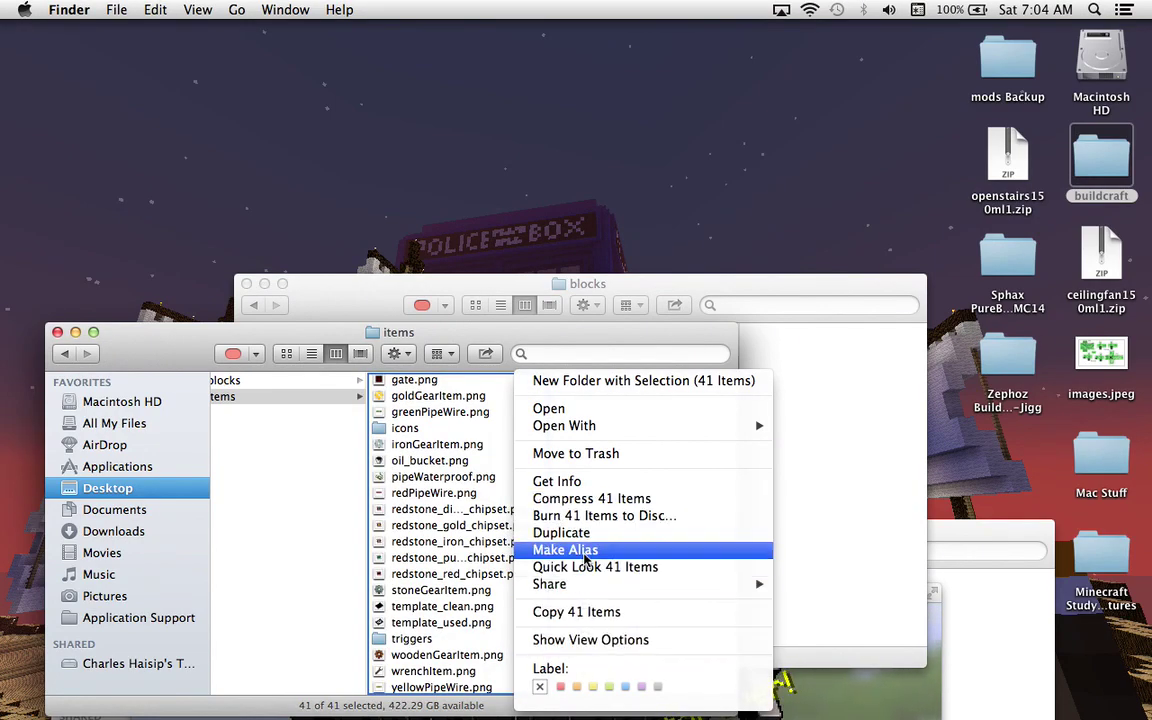
left_click(745, 611)
Step: Paste the 41 copied textures into the pack's items folder
left_click(887, 457)
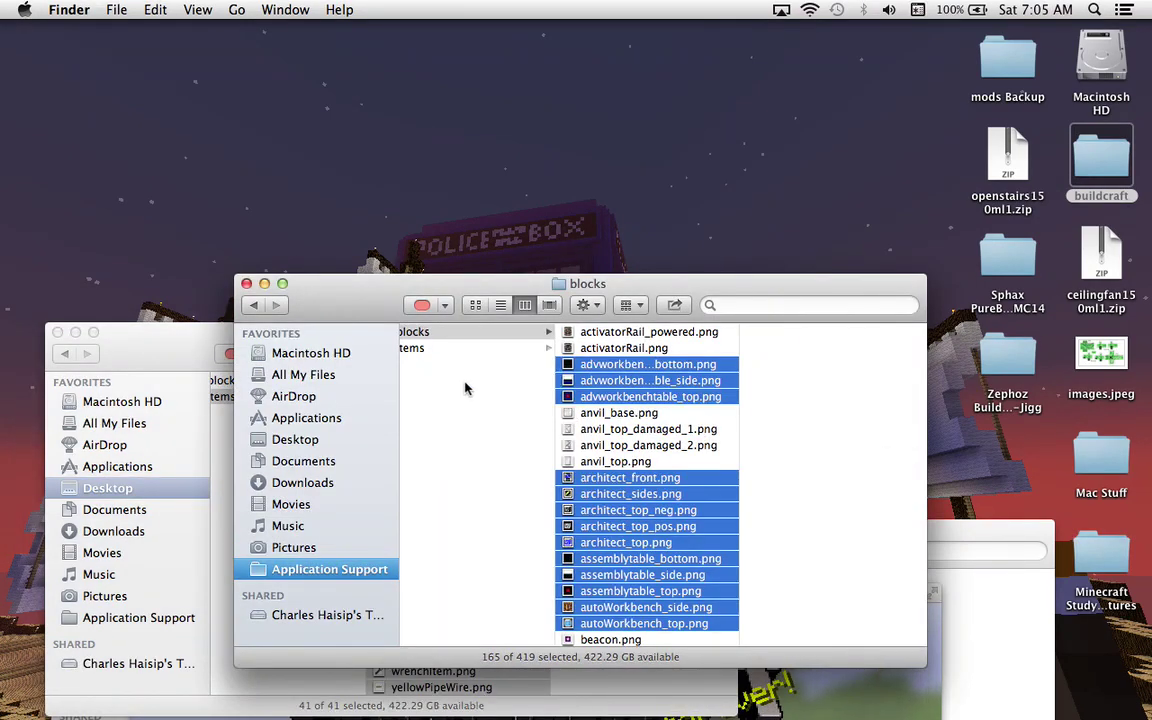
right_click(451, 352)
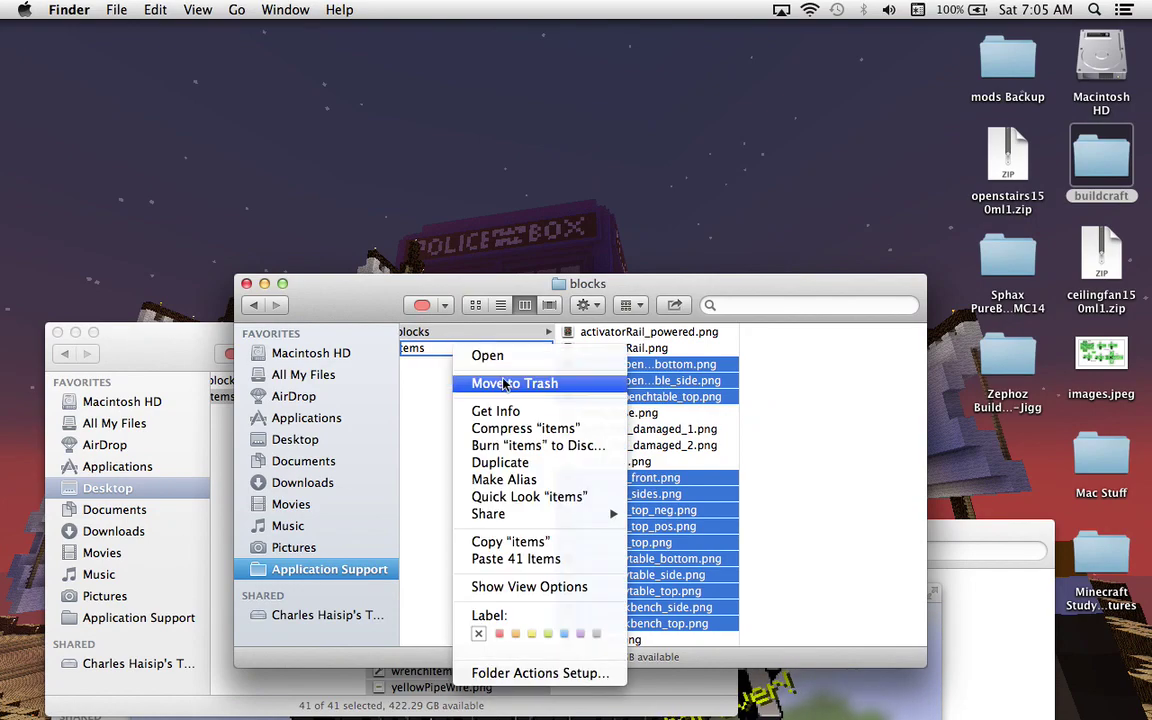
left_click(537, 560)
Step: Close the buildcraft window and move the desktop buildcraft folder to the Trash
left_click(179, 333)
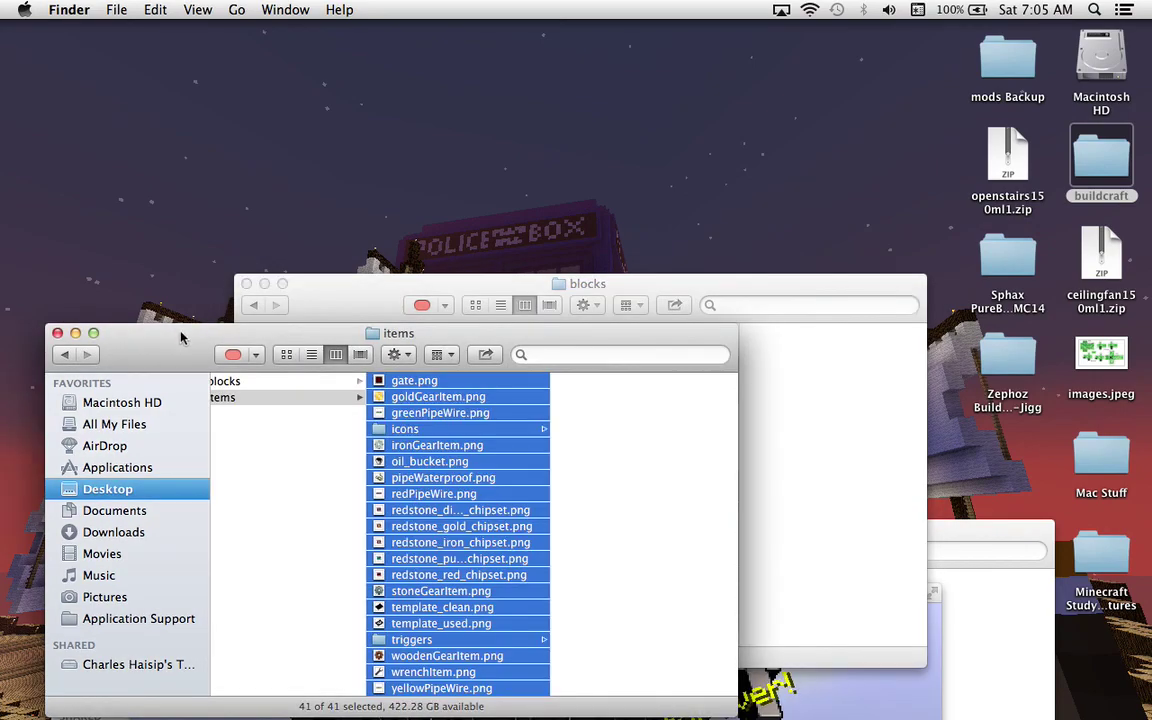
left_click(237, 383)
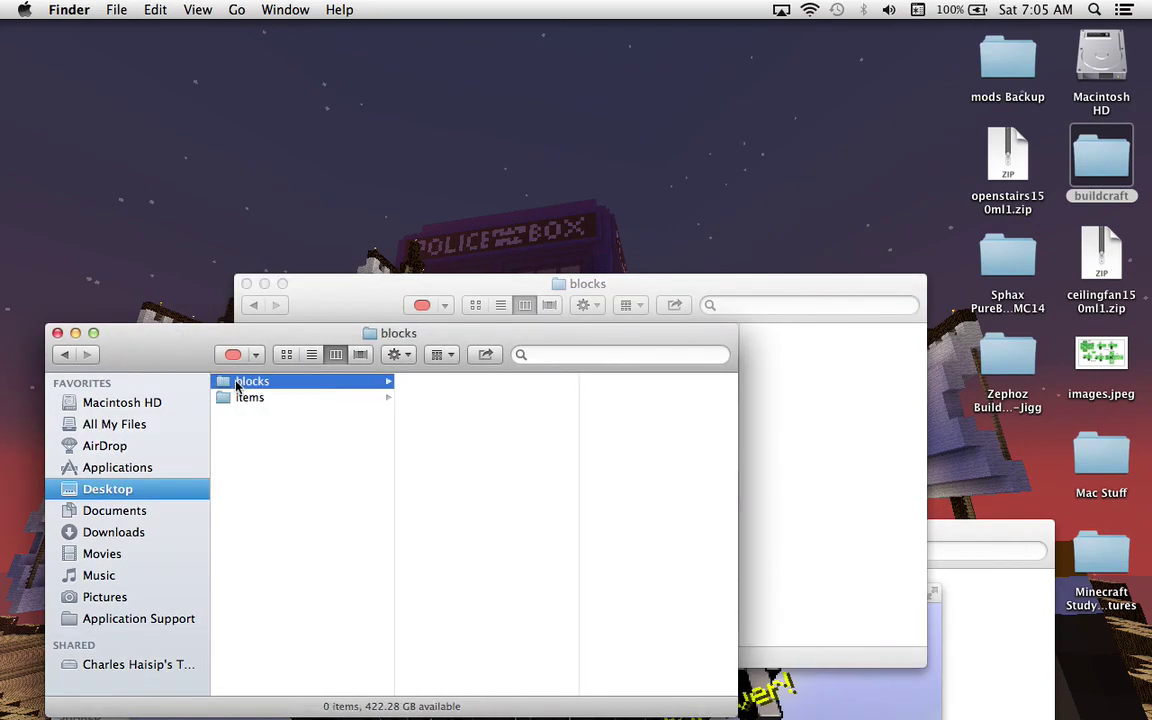
left_click(58, 331)
right_click(1113, 172)
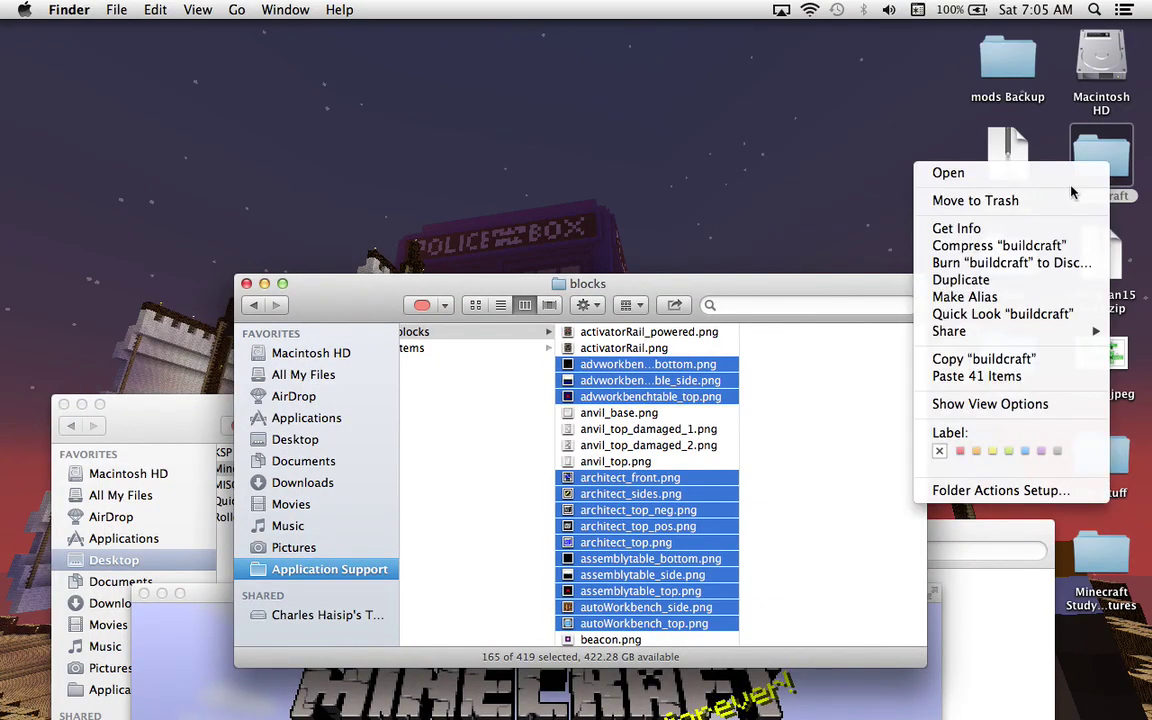
left_click(1049, 193)
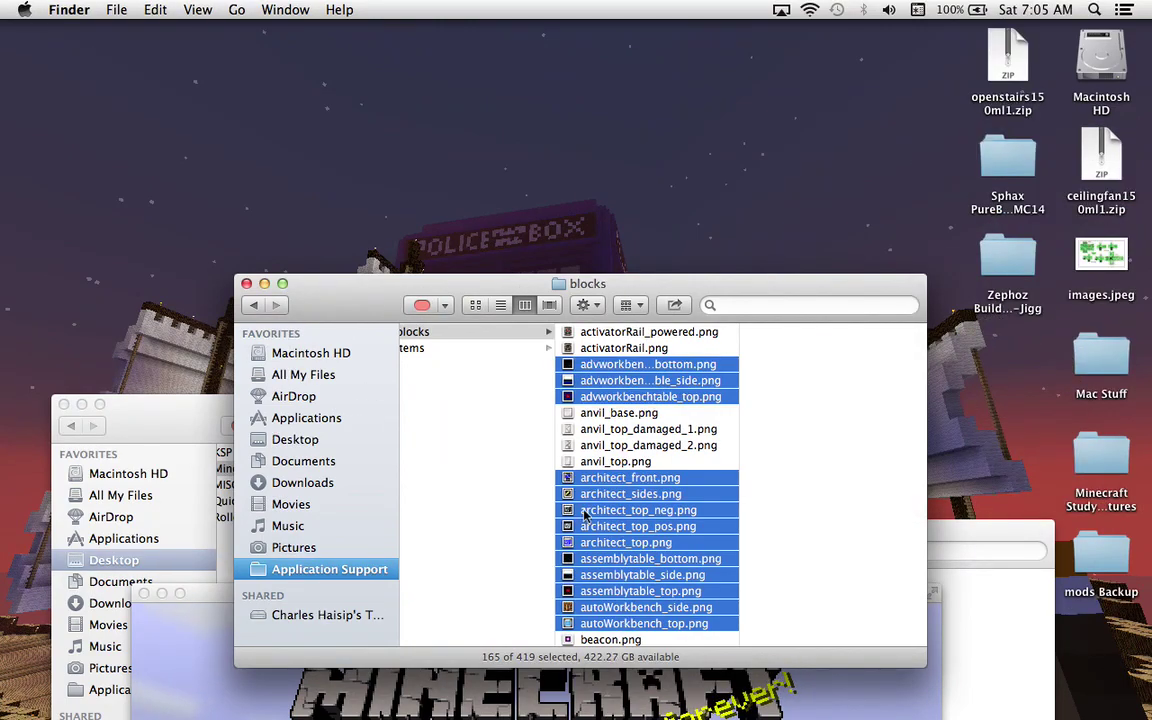
left_click(431, 349)
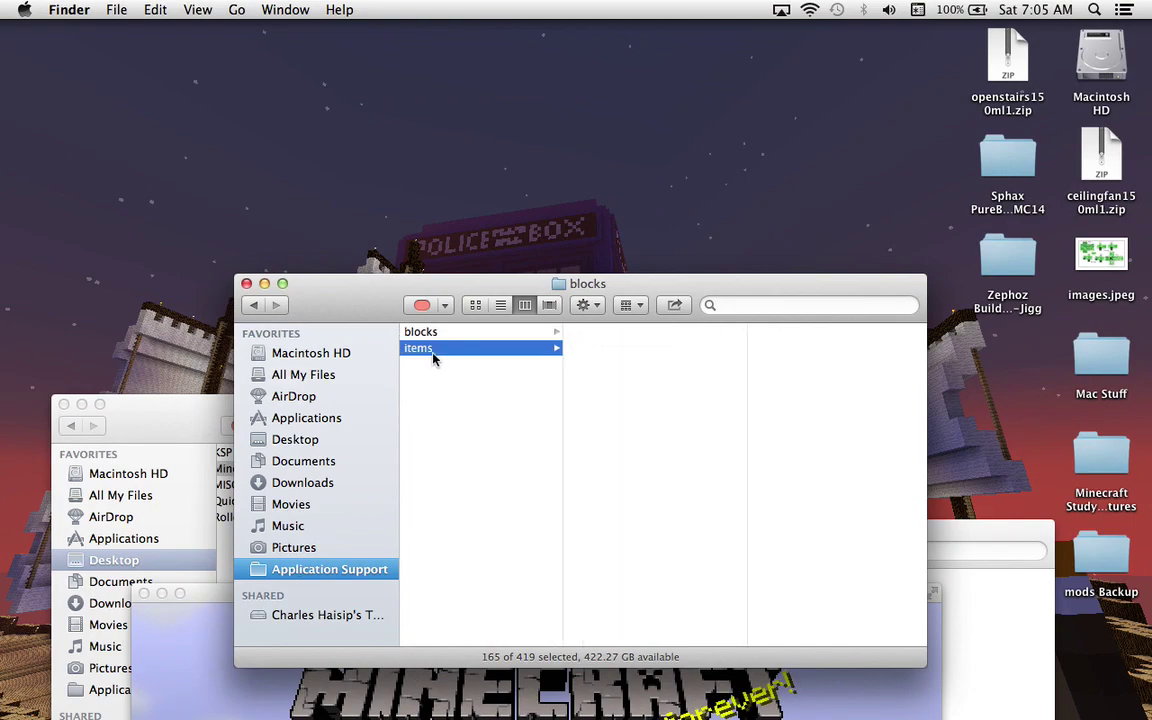
left_click(209, 596)
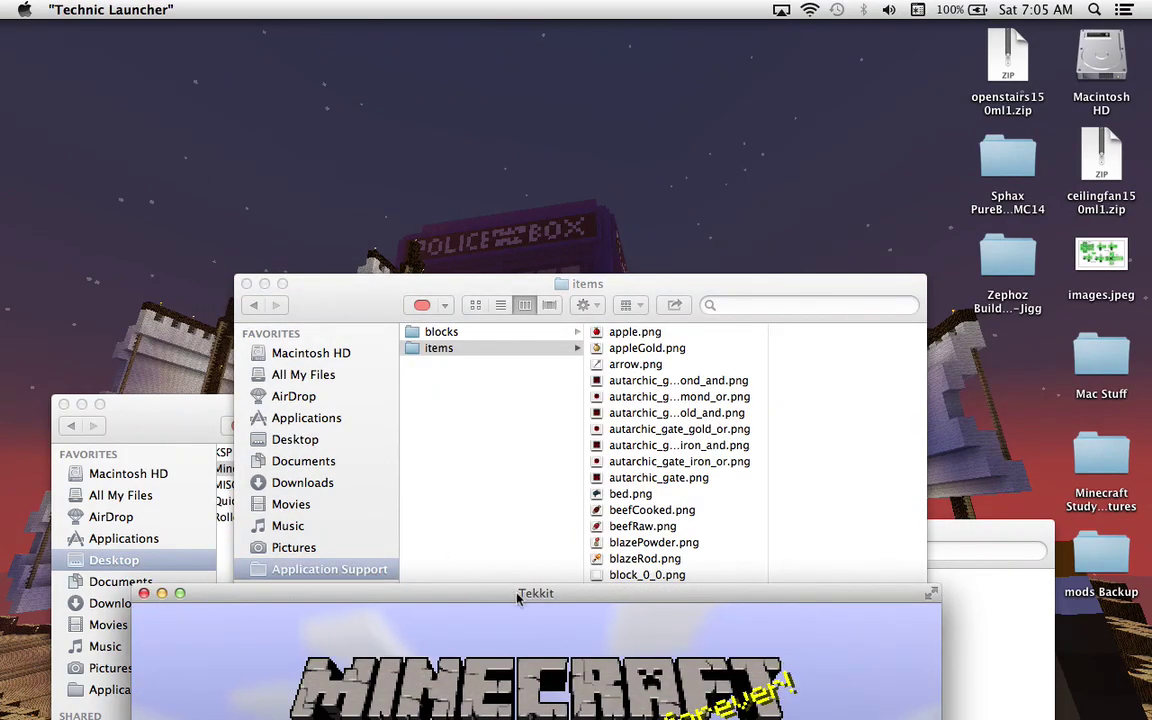
Step: Move the Tekkit window to the top and load the My Game! Alons-y!! world
left_click_drag(518, 597, 522, 33)
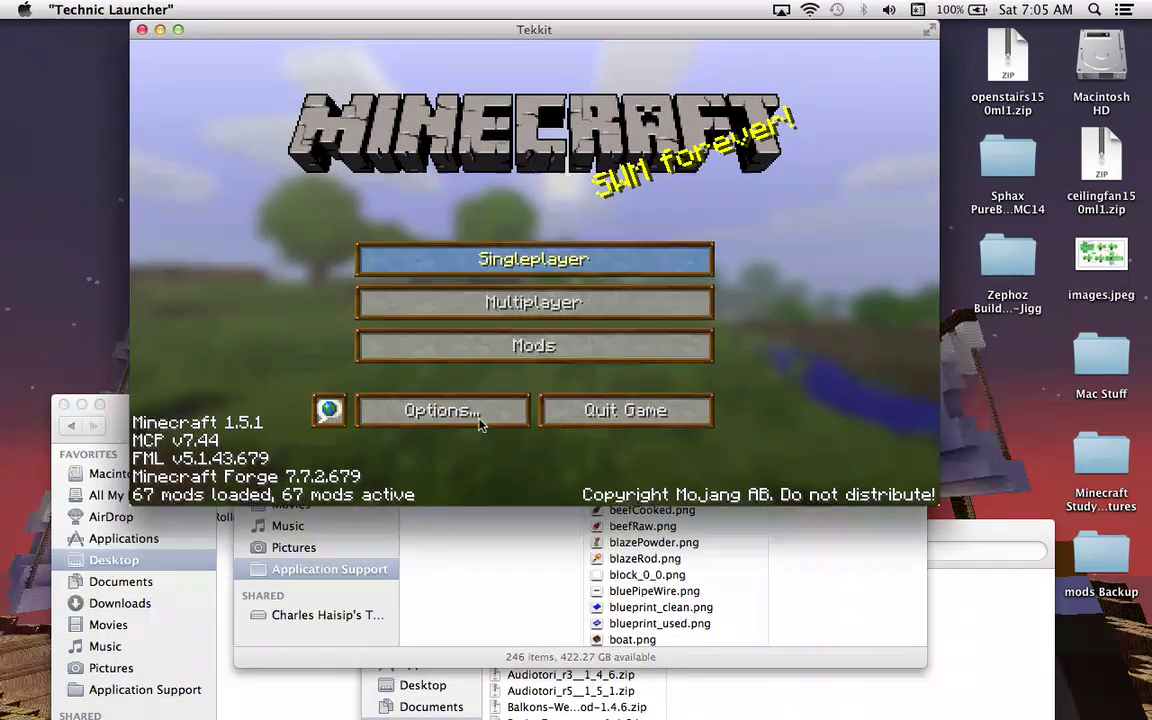
left_click(477, 205)
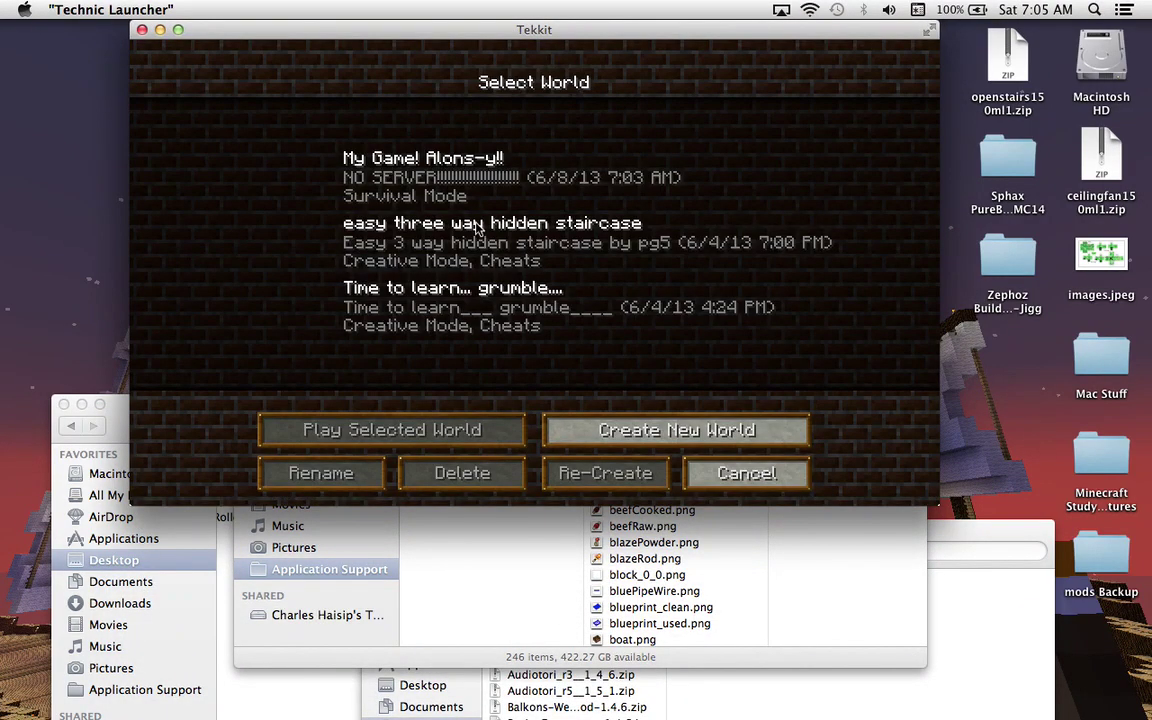
left_click(421, 173)
left_click(390, 440)
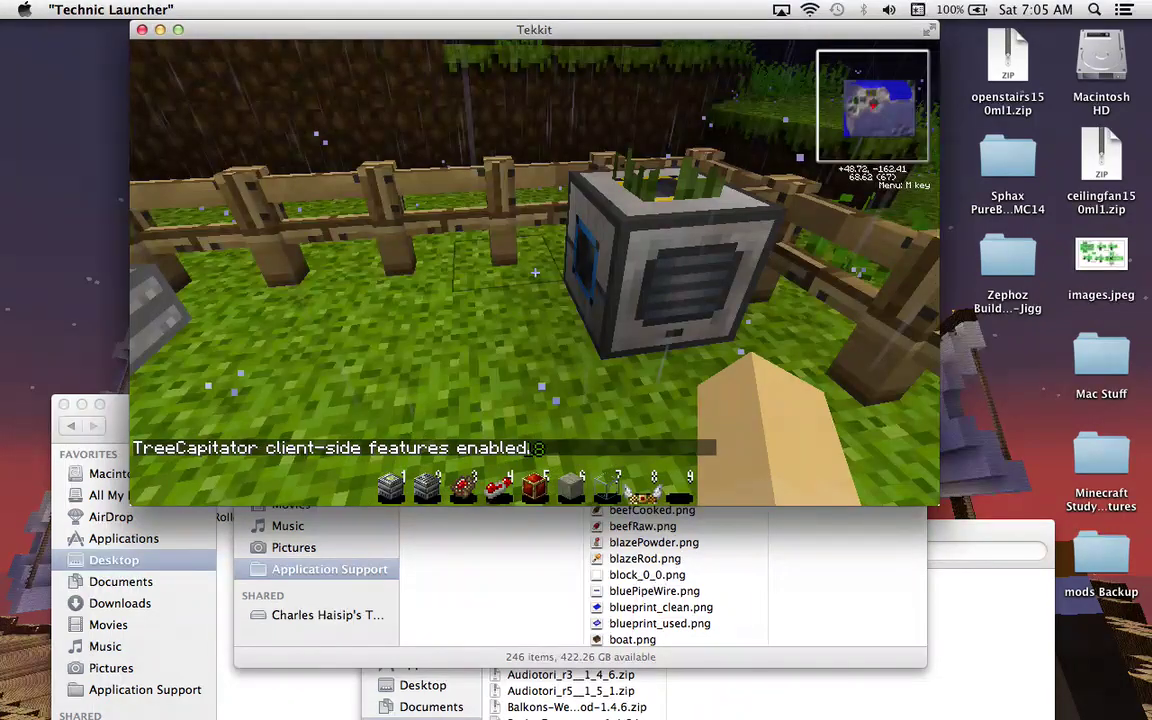
Step: Pause the game and open the texture pack choices in Options
key("Escape")
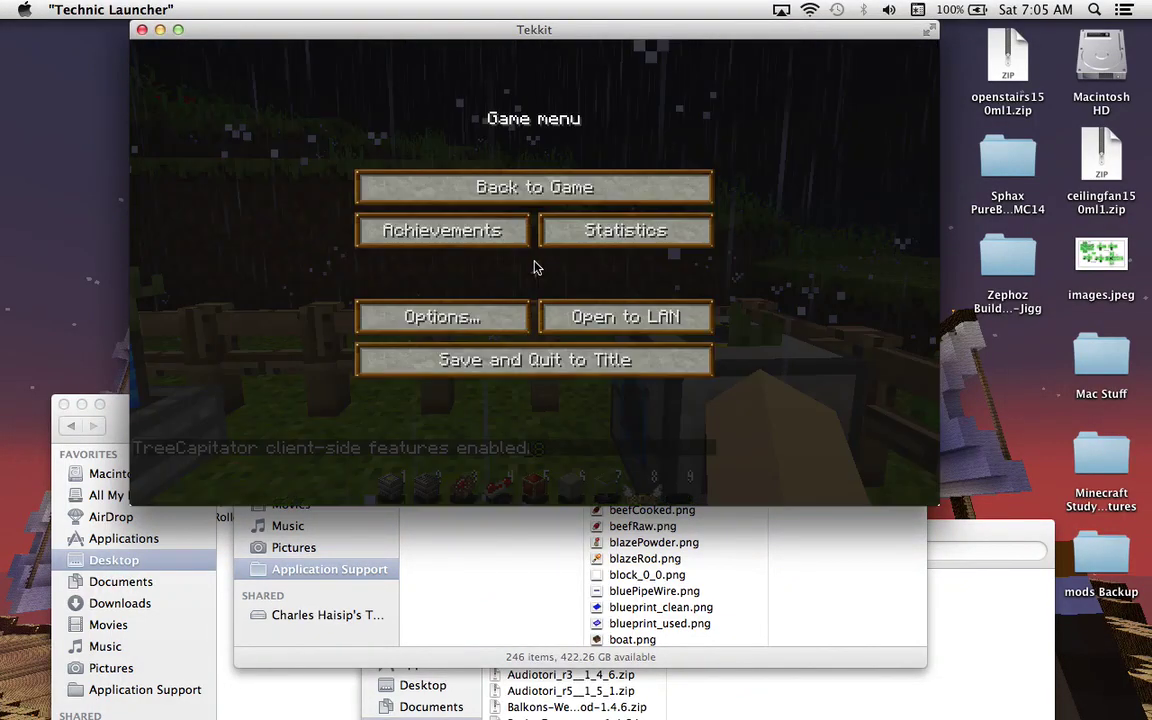
left_click(447, 310)
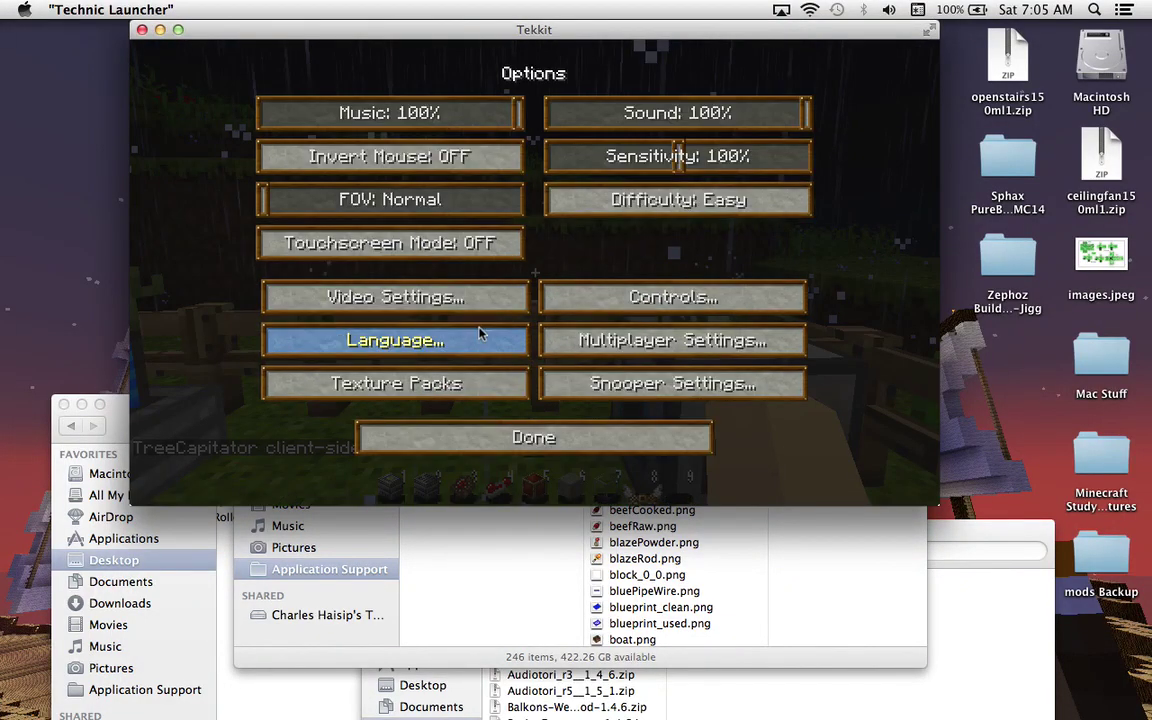
left_click(487, 383)
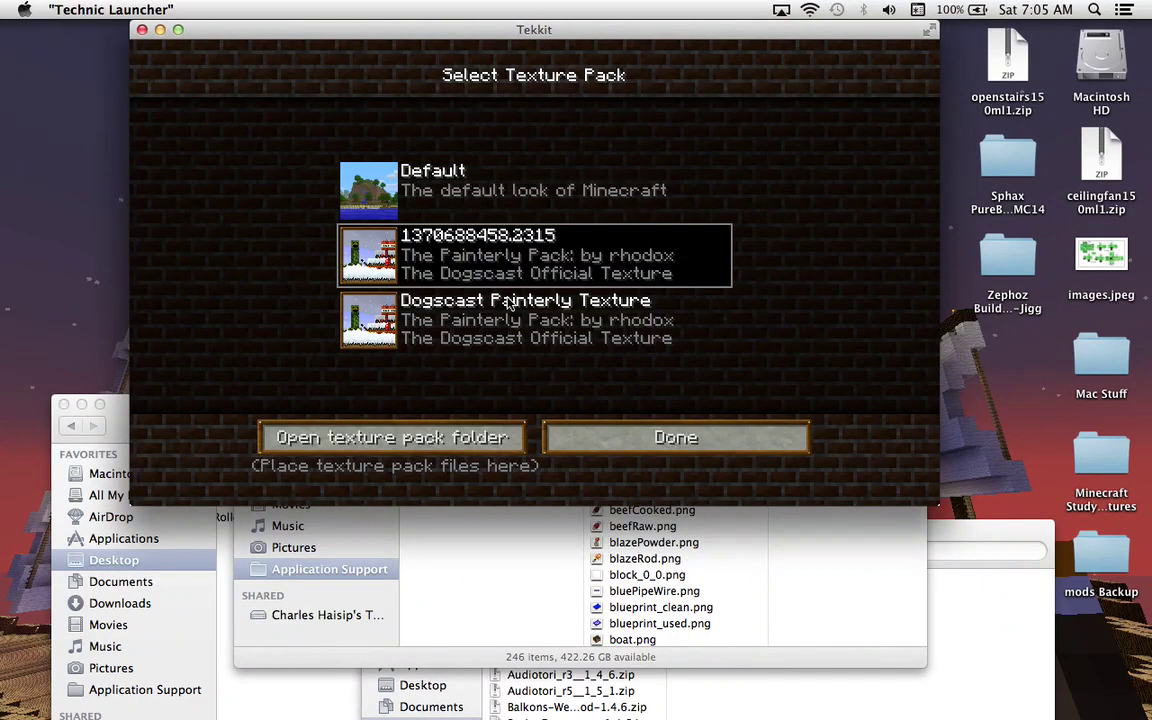
left_click(515, 562)
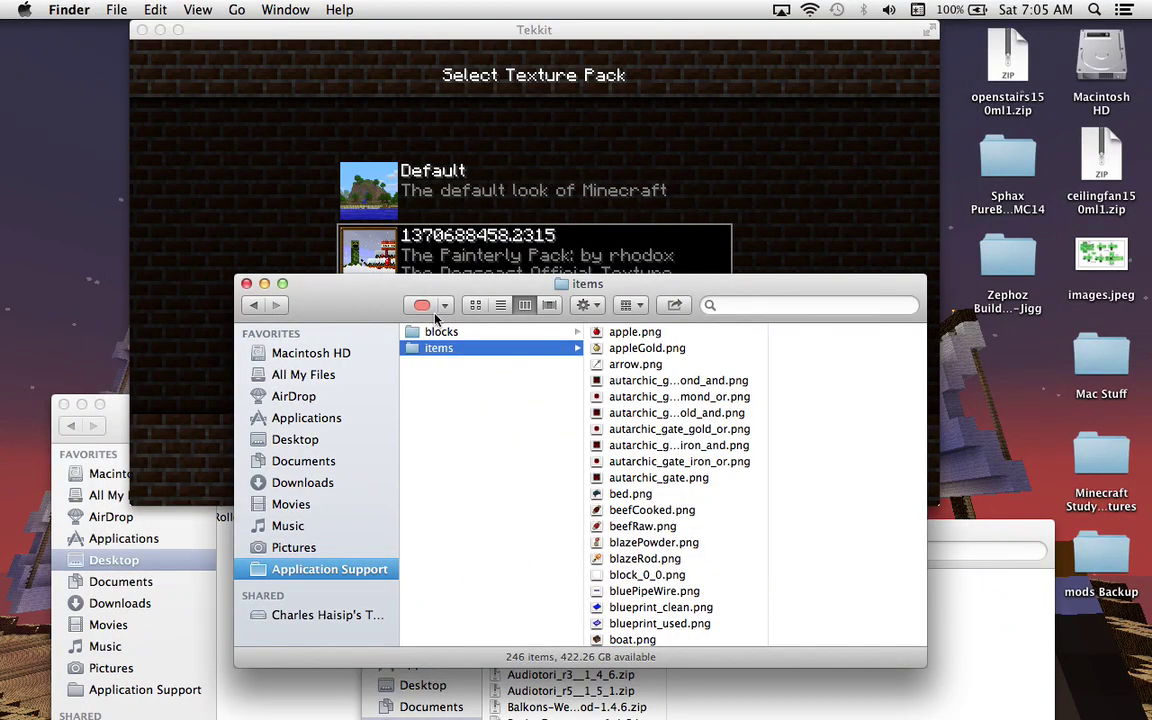
left_click(442, 333)
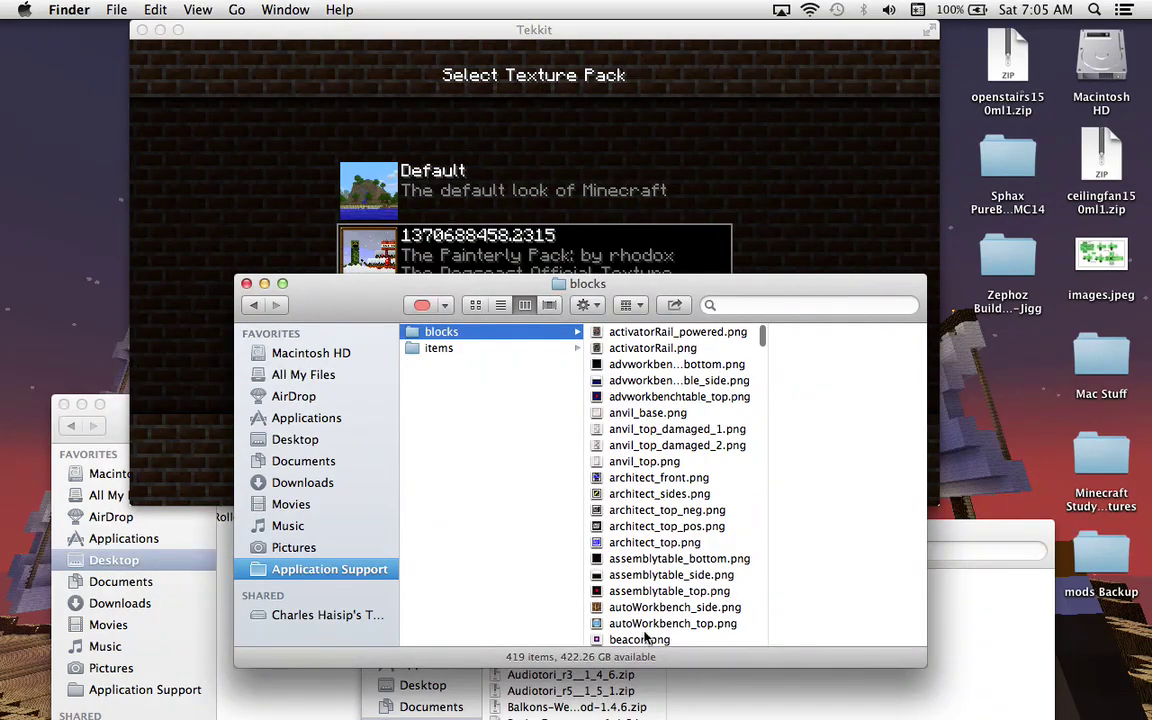
scroll(647, 577, "down", 15)
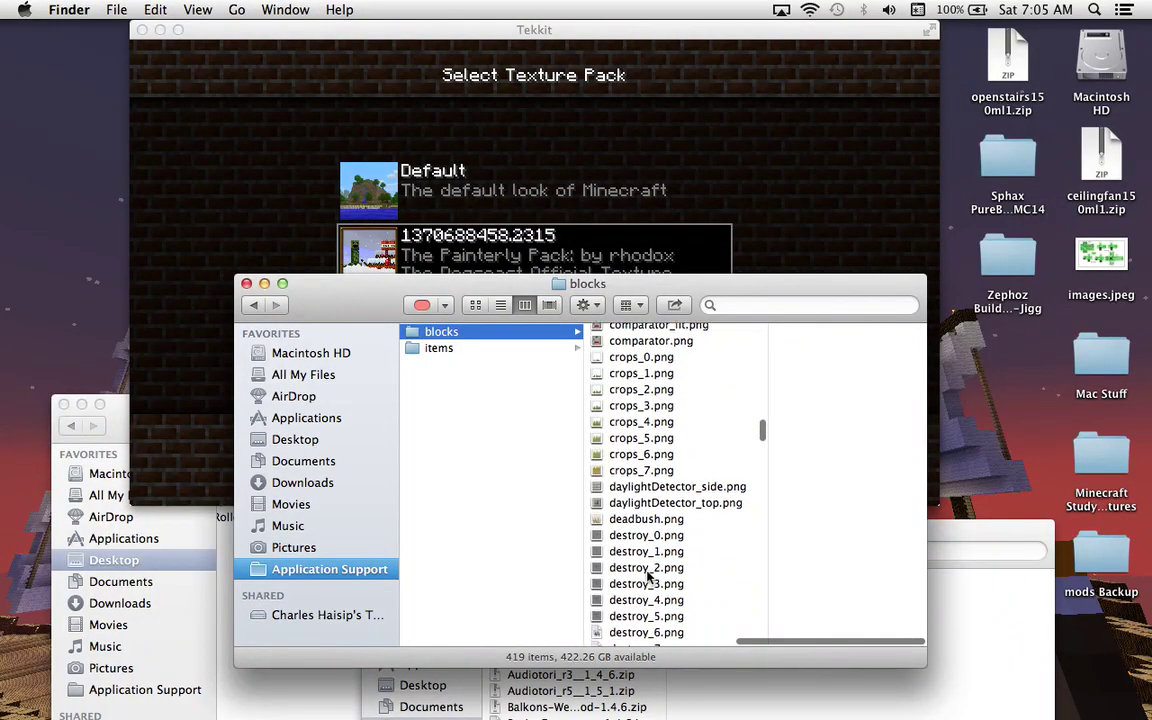
scroll(648, 575, "down", 15)
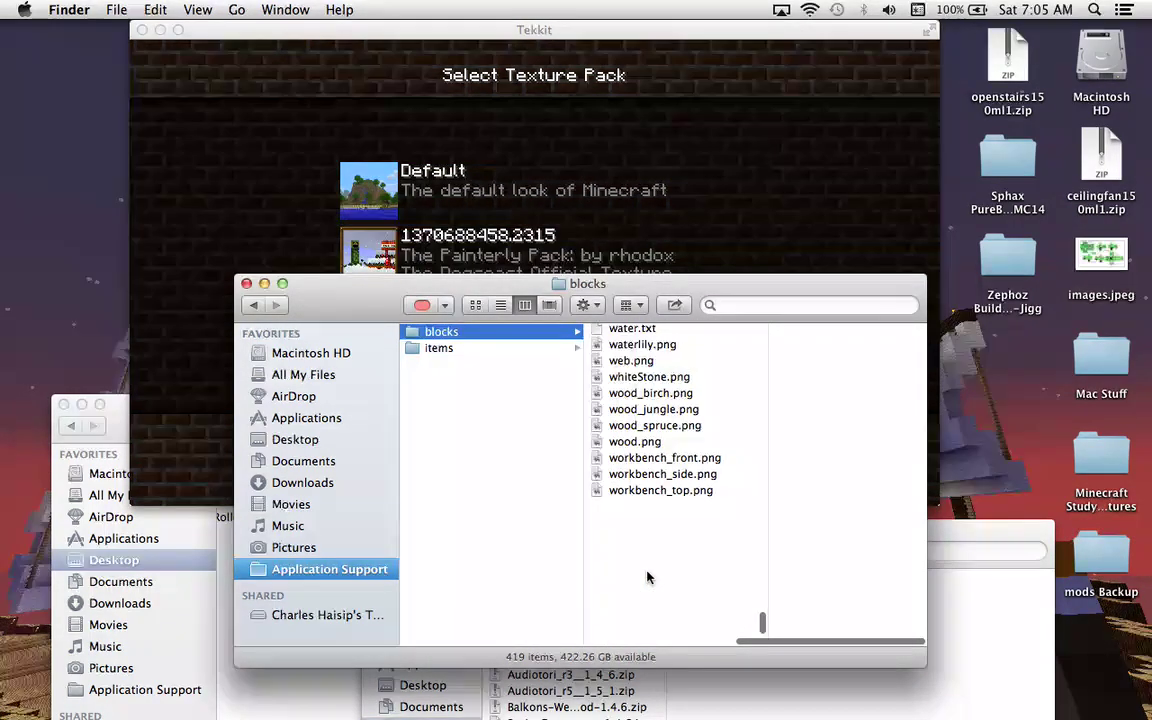
left_click(440, 349)
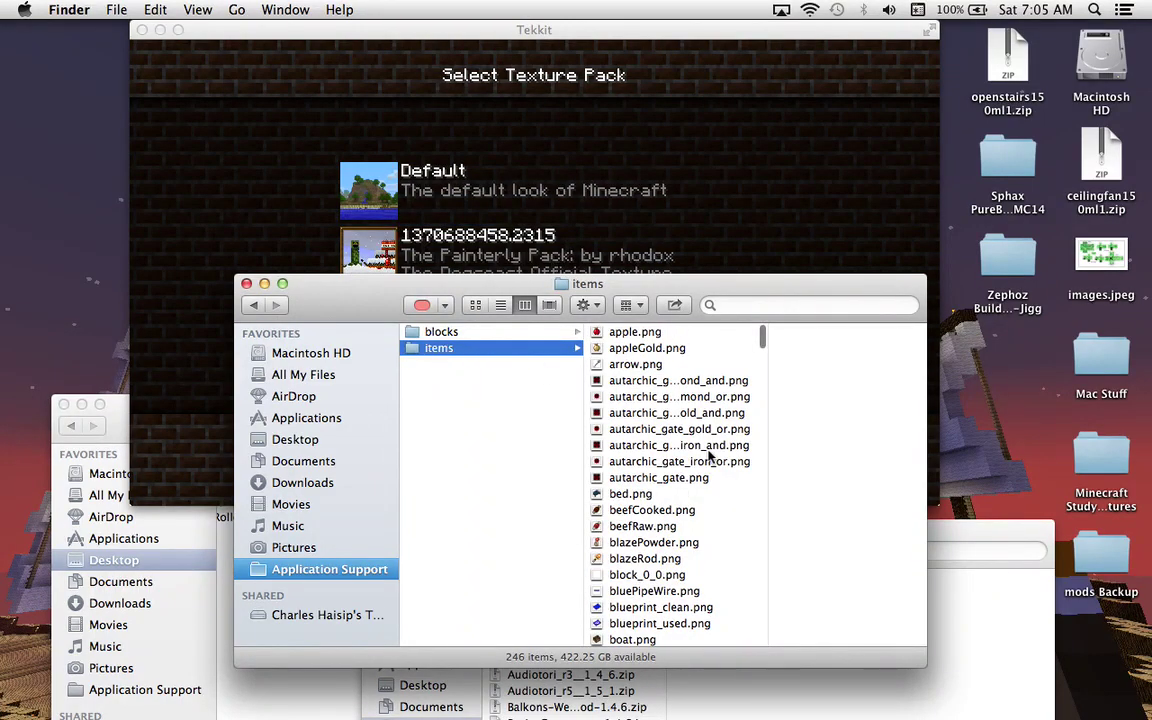
left_click(555, 52)
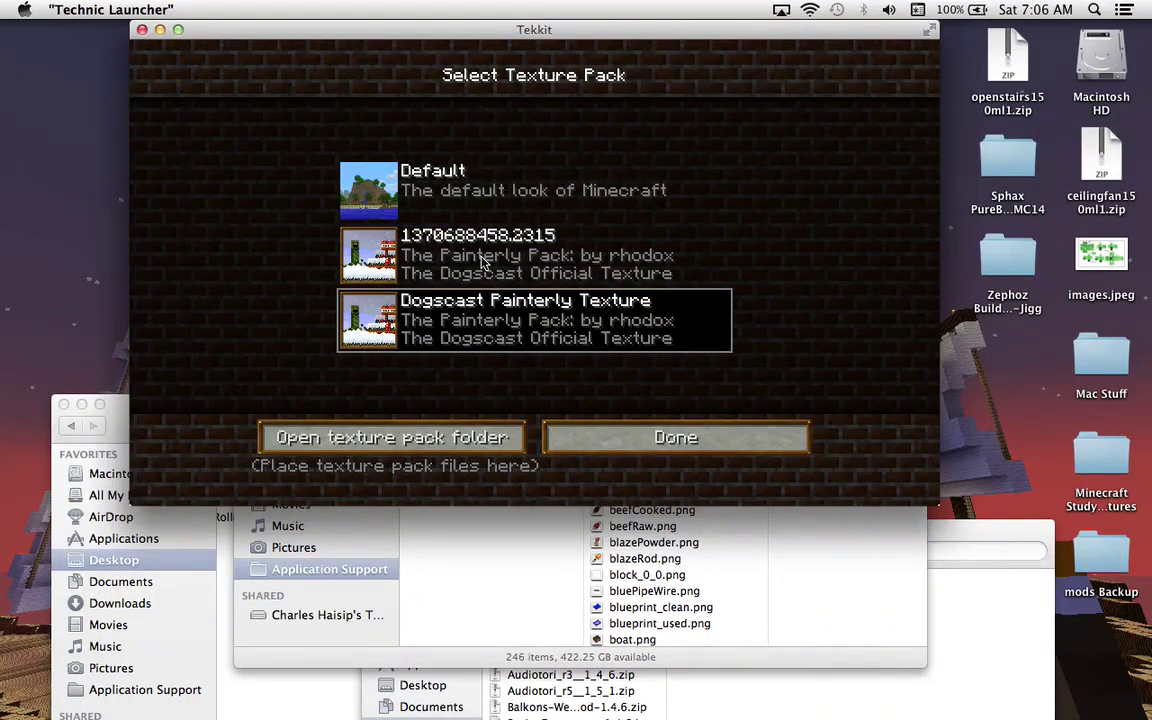
Step: Reapply the 1370688458.2315 pack, resume, then save and quit to the title screen
left_click(483, 258)
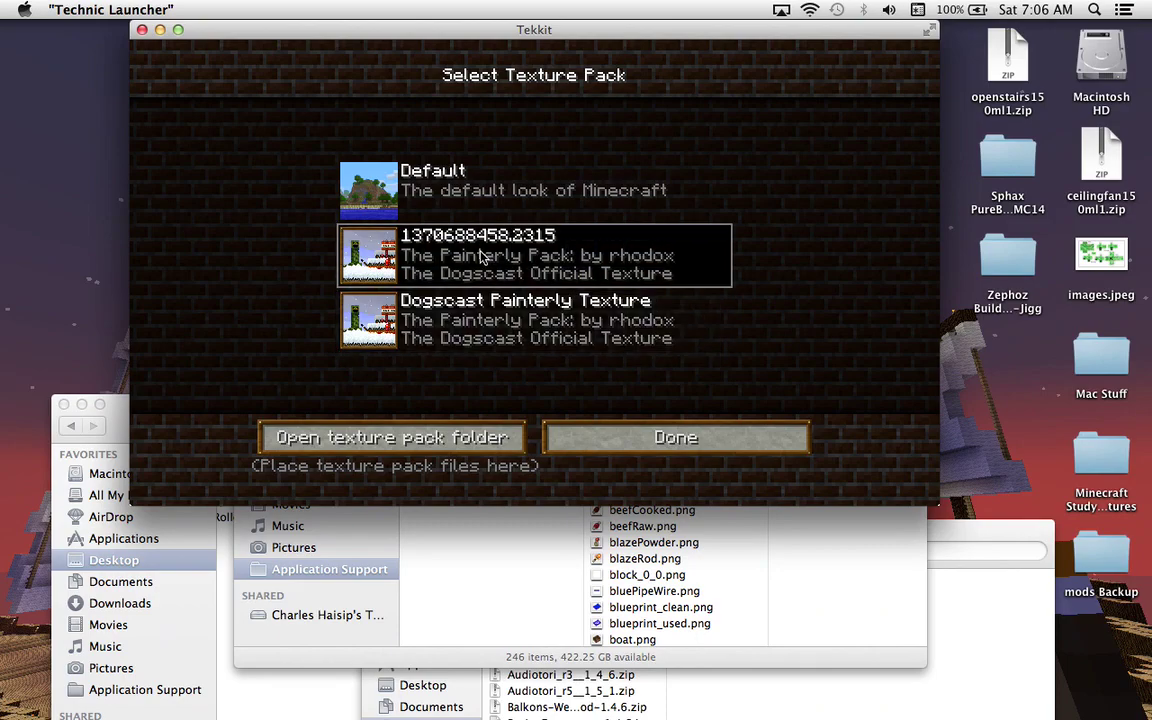
left_click(645, 440)
left_click(615, 445)
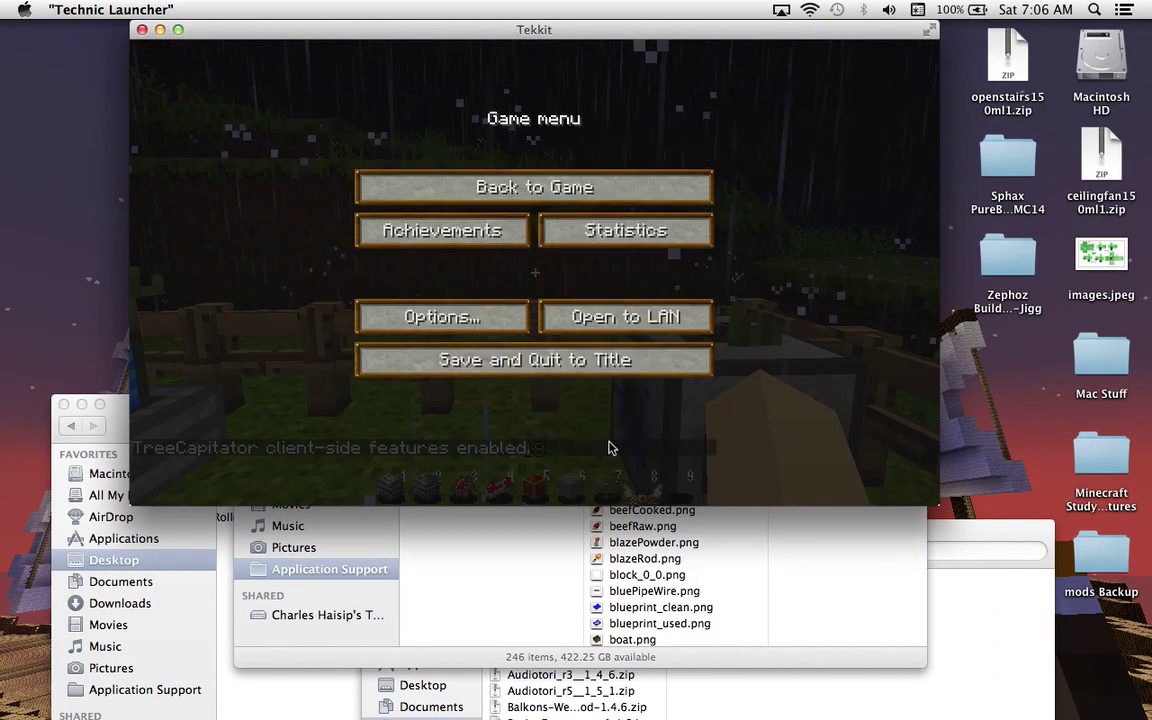
left_click(530, 187)
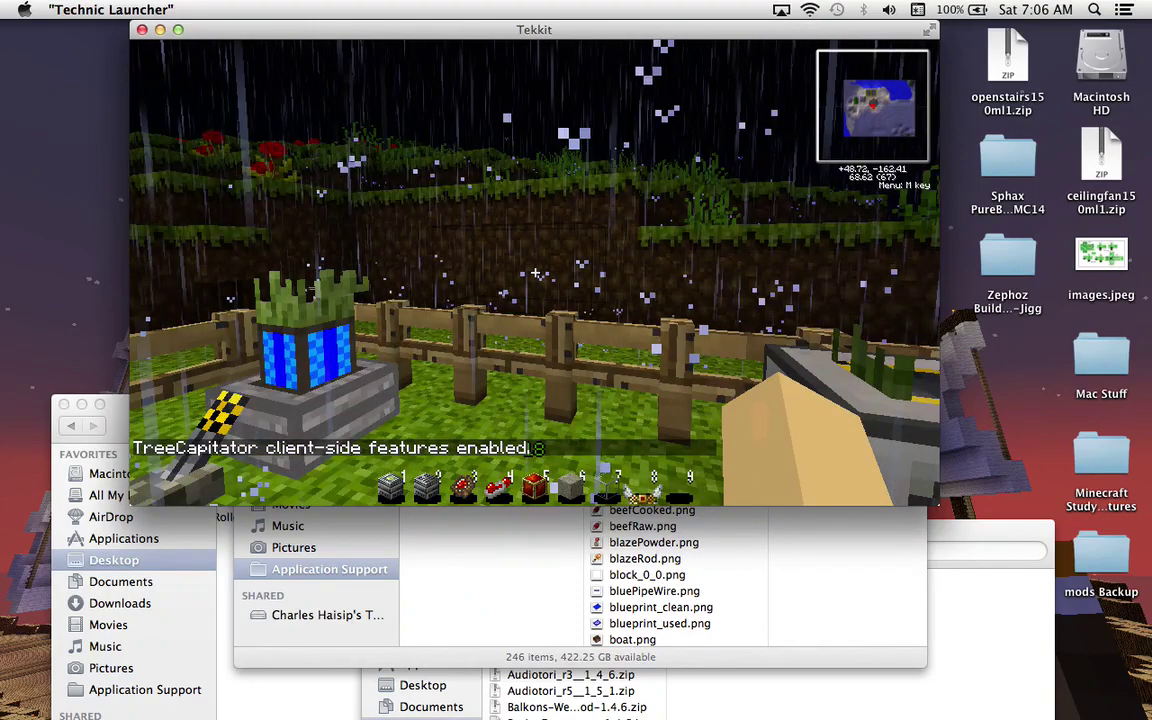
key("Escape")
left_click(628, 366)
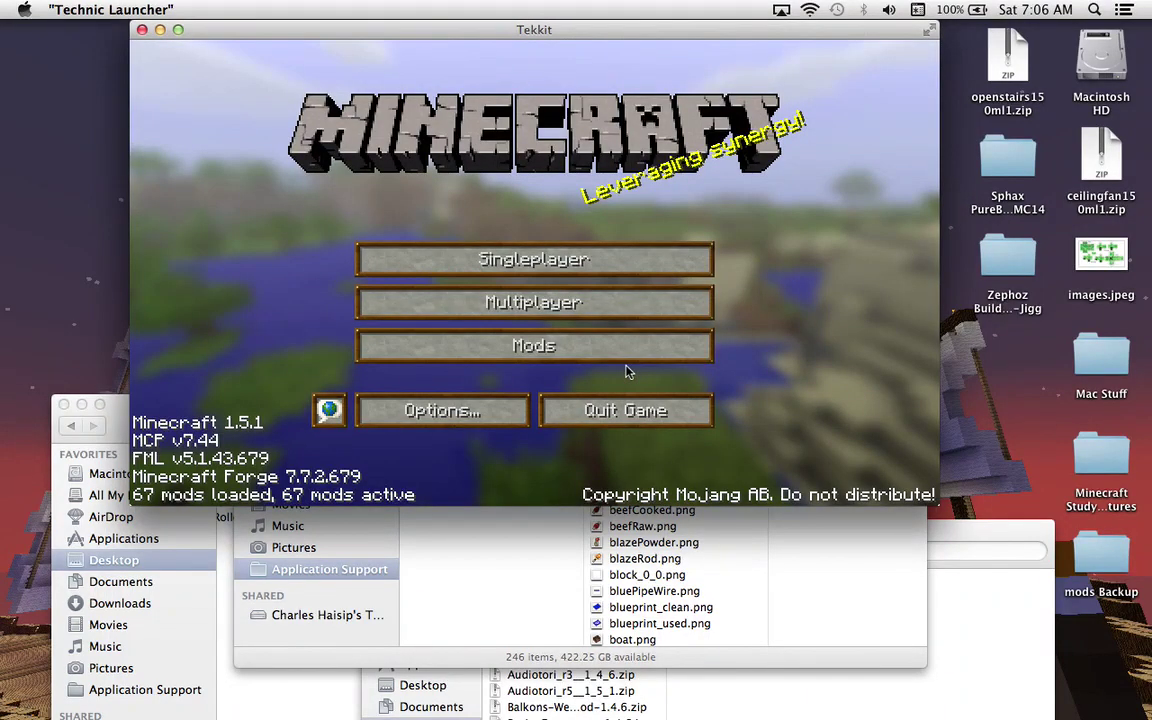
Step: Quit the game and move the old 1370688458.2315 pack folder to the Trash
left_click(632, 420)
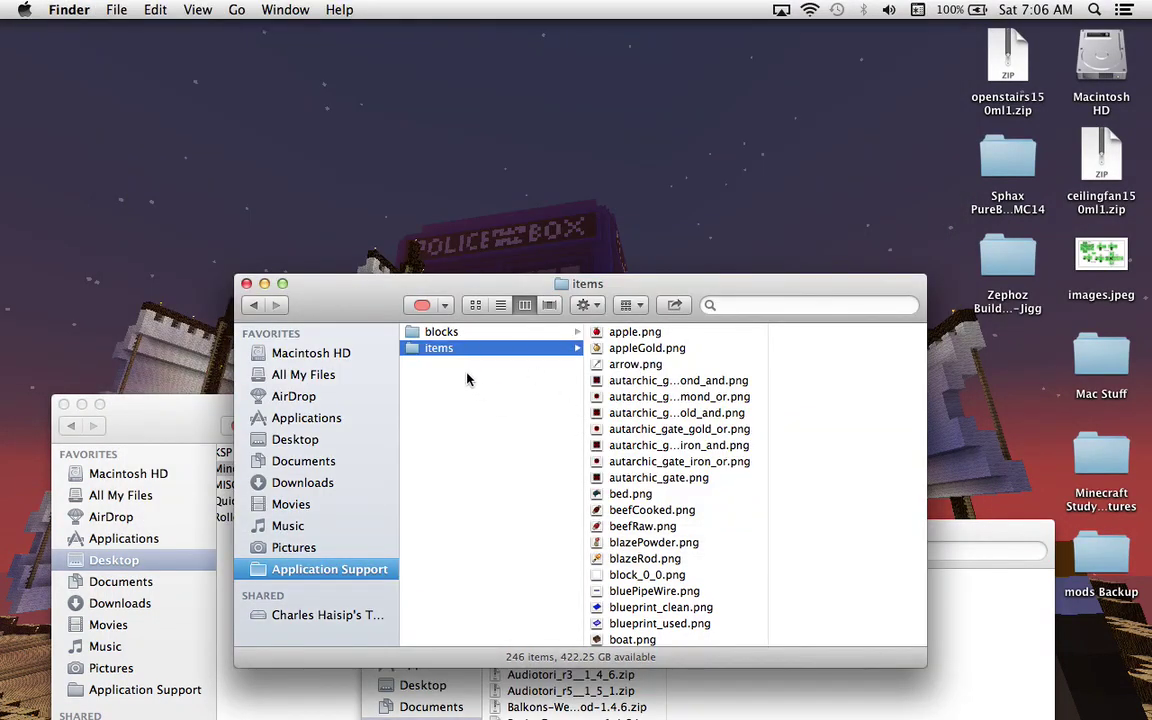
scroll(470, 437, "left", 5)
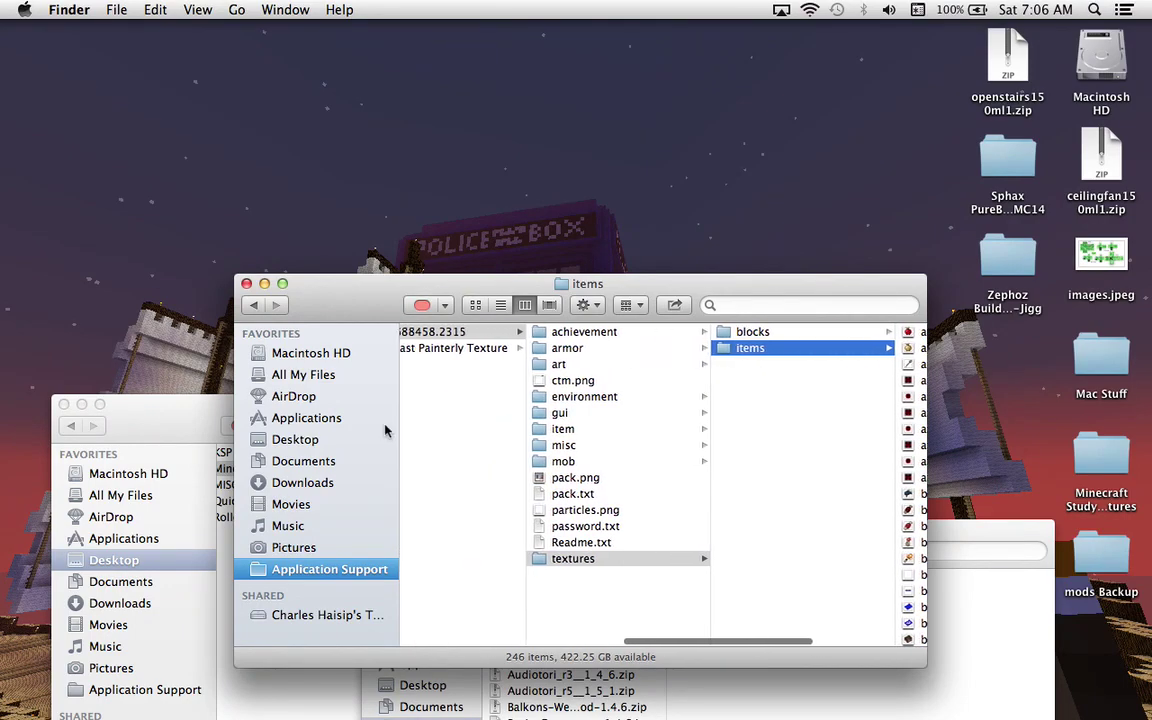
scroll(451, 392, "left", 3)
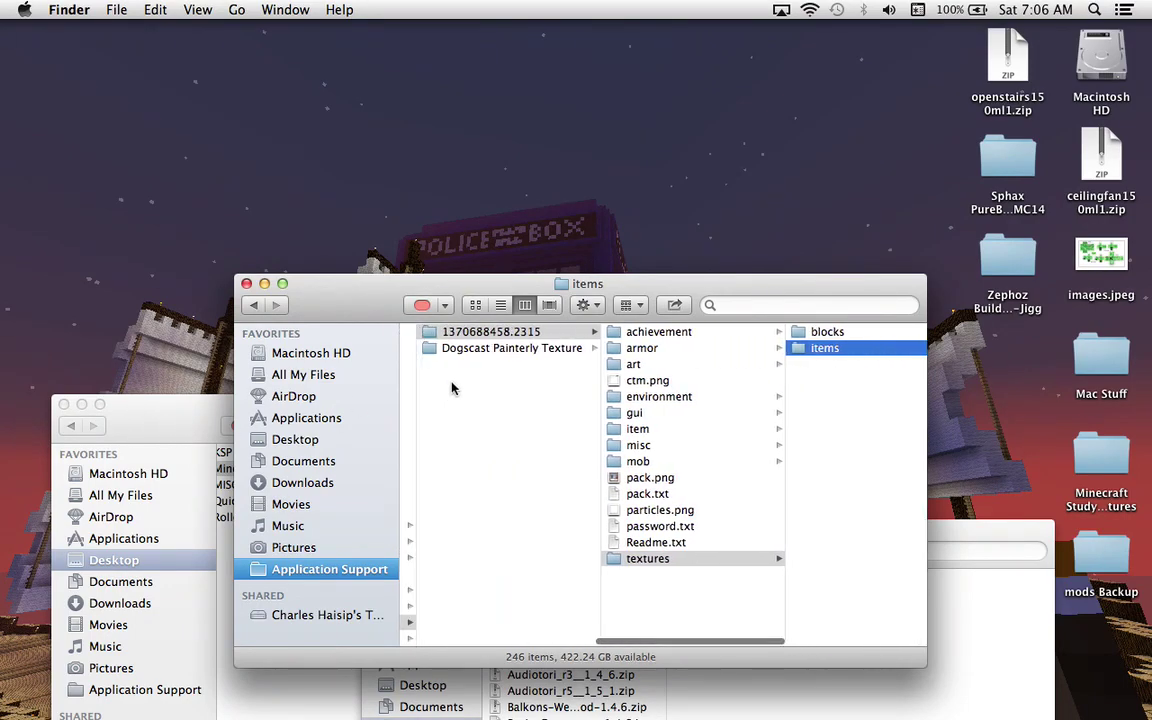
right_click(506, 333)
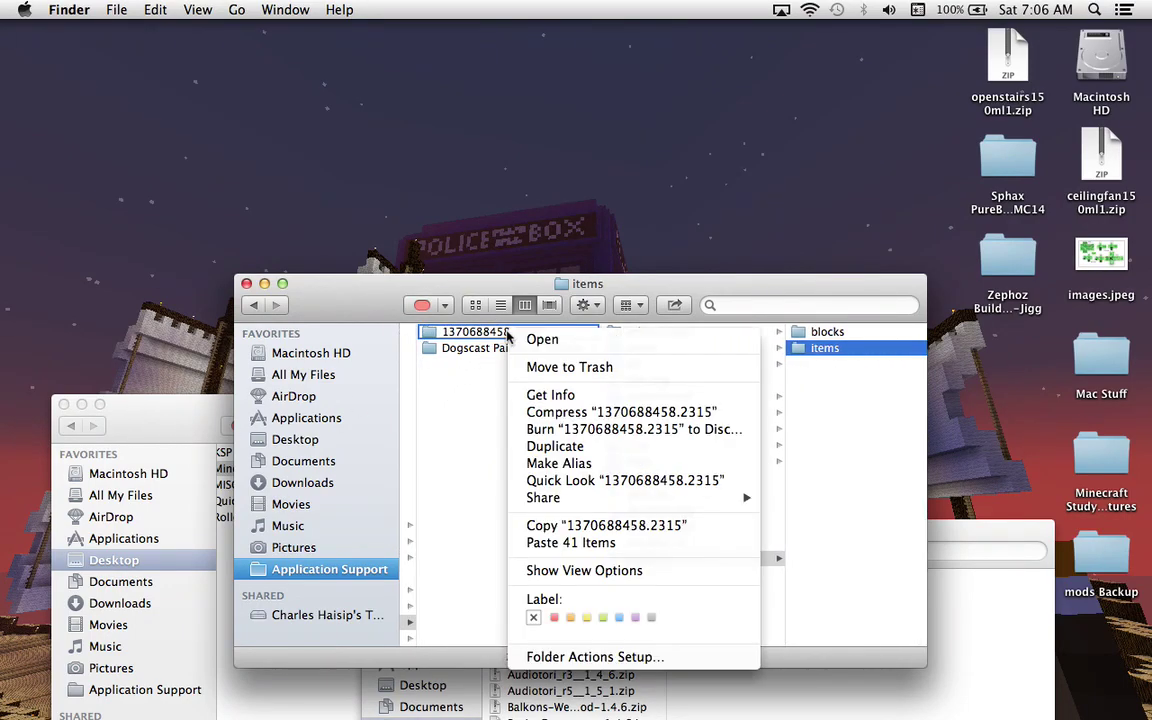
left_click(575, 367)
Step: Unpack 1370688458.2315.zip from Downloads and move the pack into texturepacks
left_click(170, 428)
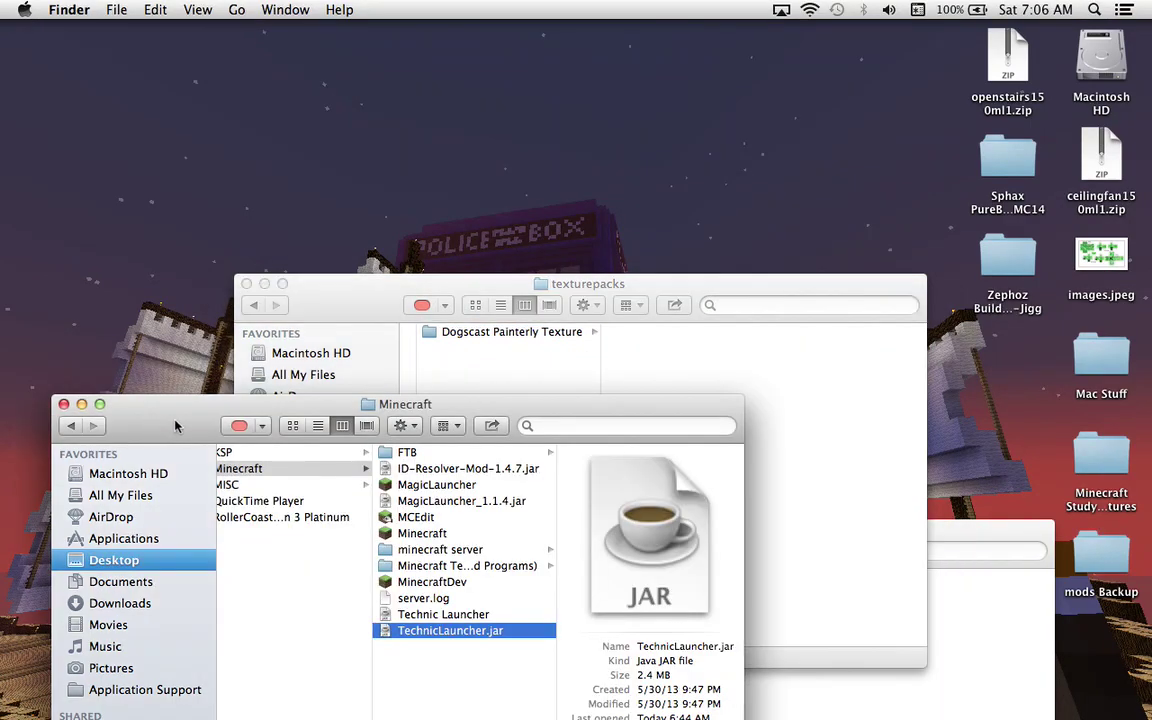
scroll(473, 571, "left", 2)
left_click(952, 608)
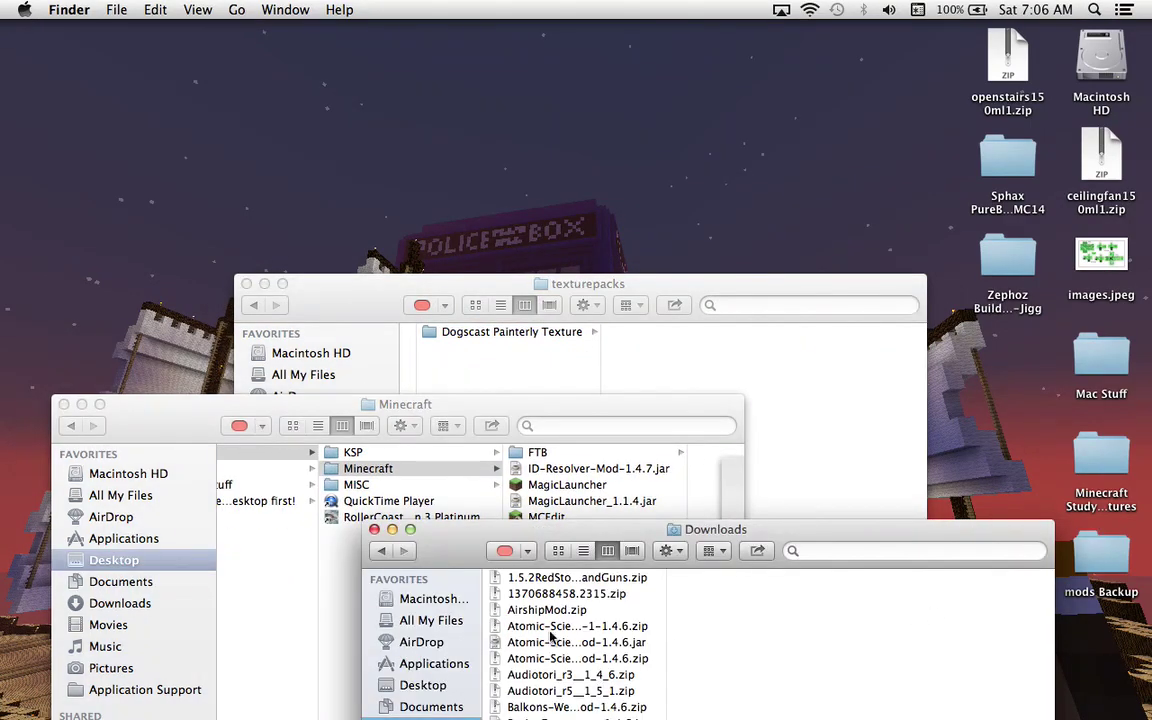
double_click(570, 597)
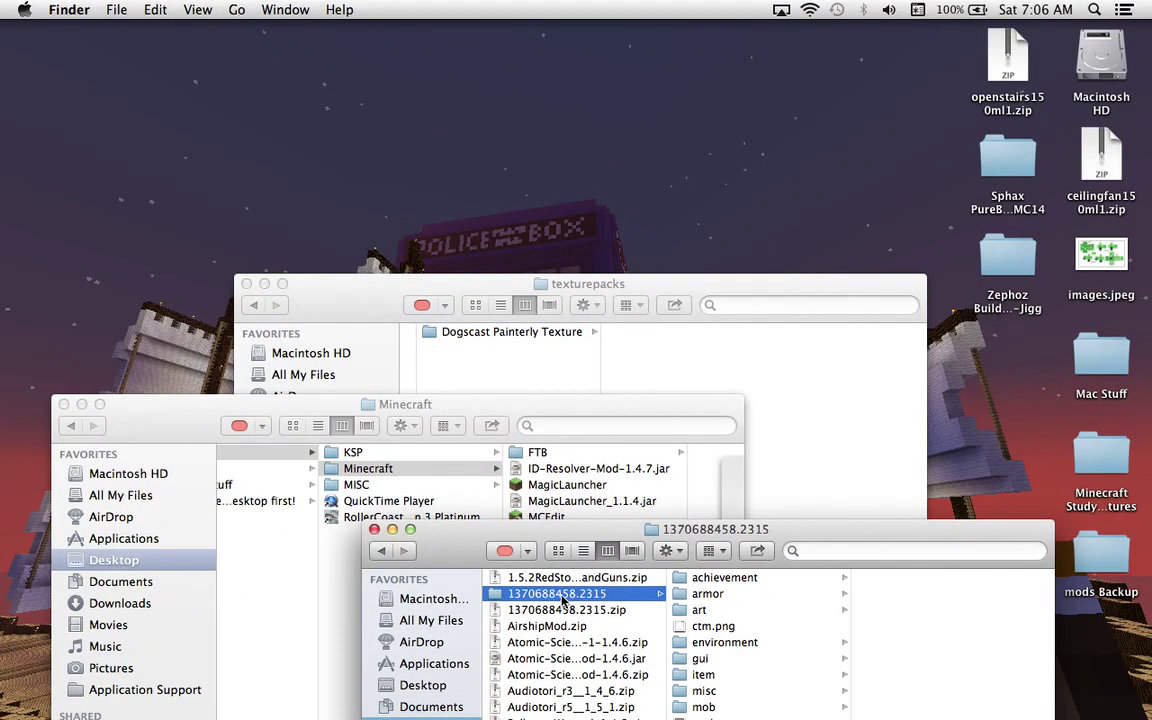
left_click_drag(563, 597, 498, 360)
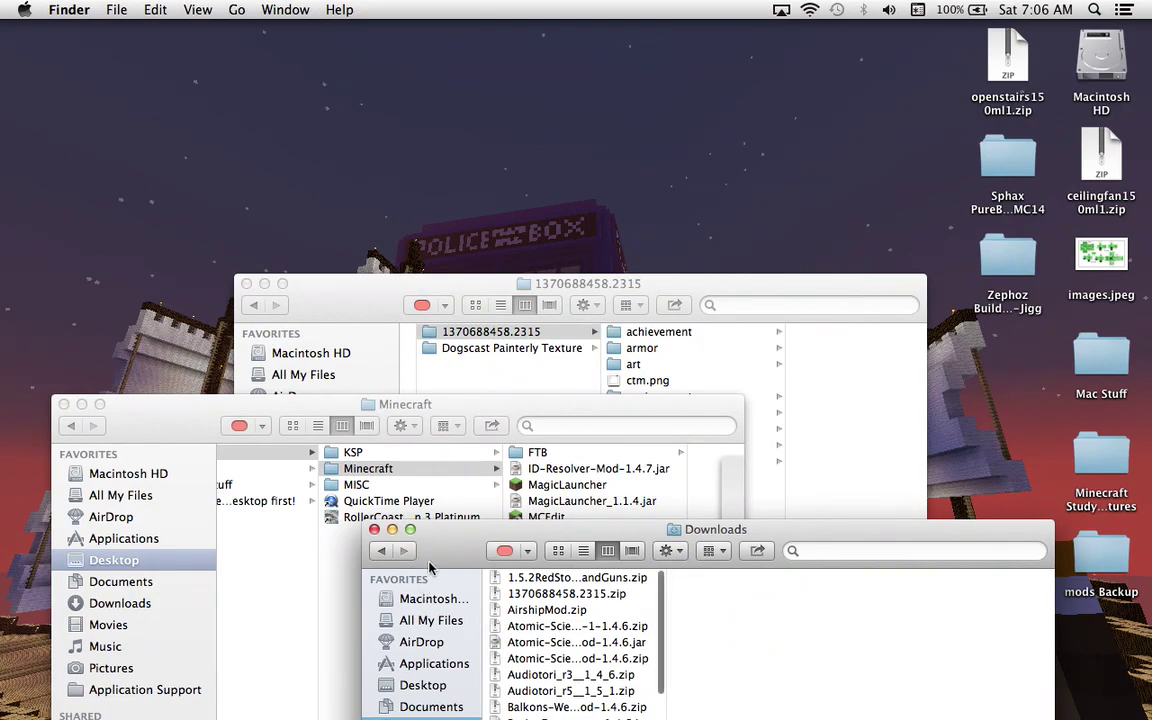
mouse_move(431, 566)
left_mouse_down()
mouse_move(437, 314)
mouse_move(426, 272)
left_mouse_up()
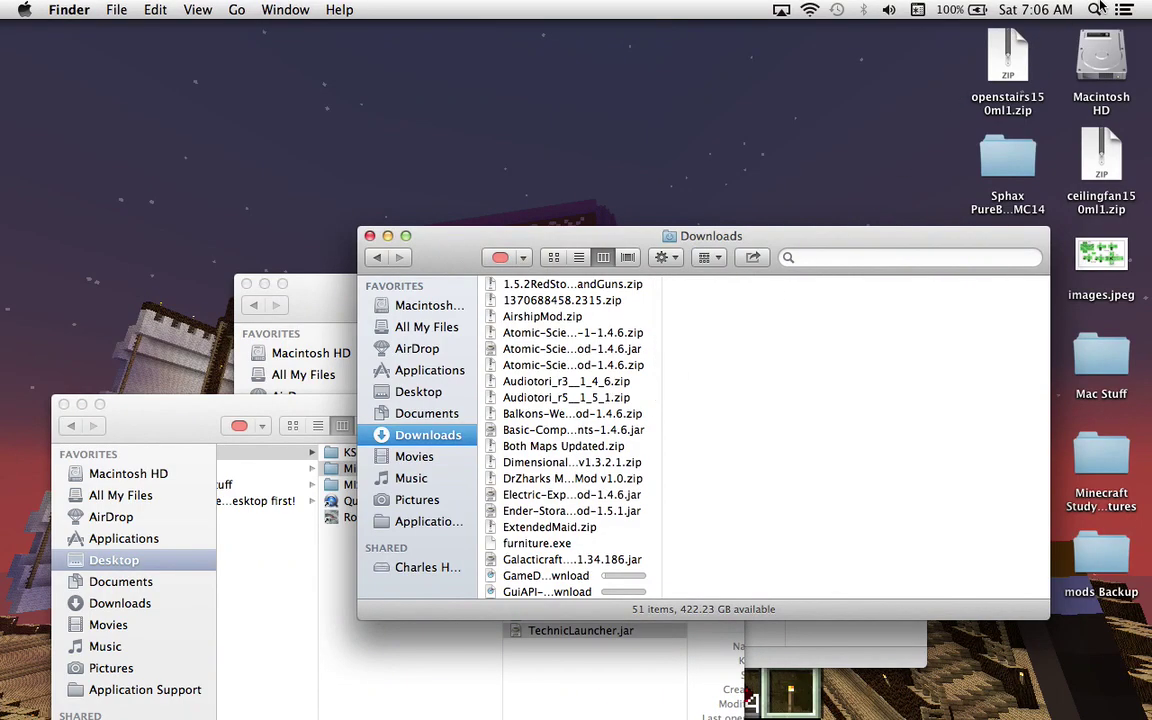
Step: Try a Spotlight search for 'build', then dismiss it
left_click(1095, 10)
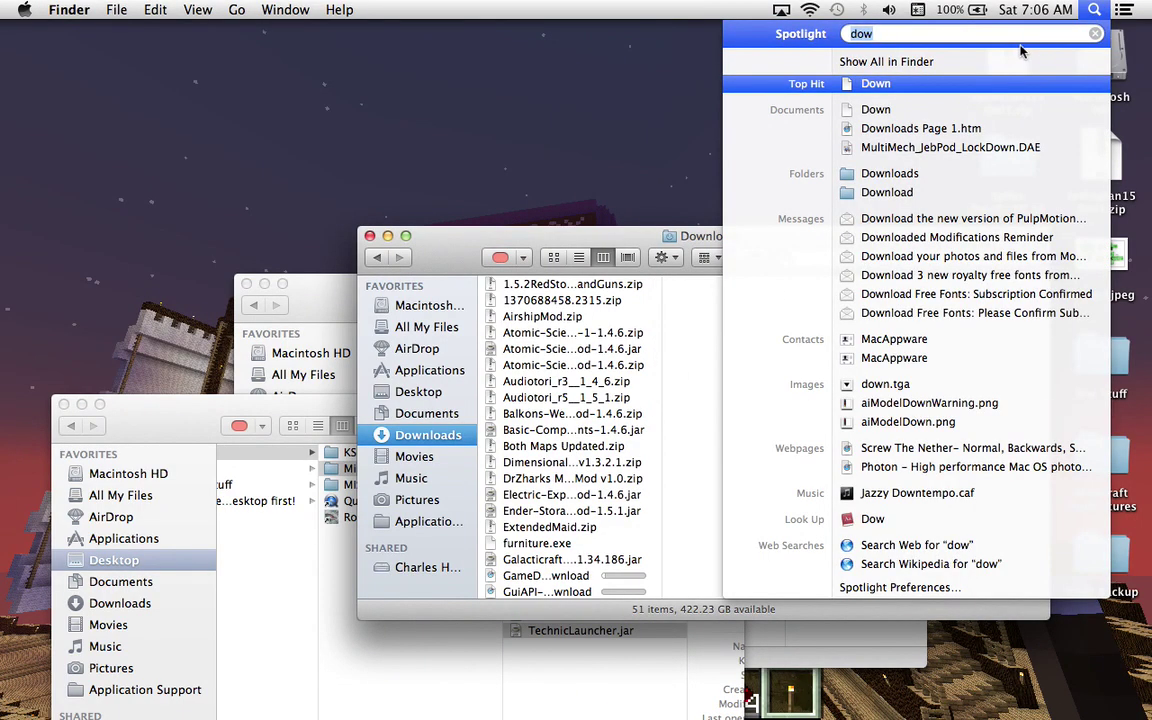
type("buil")
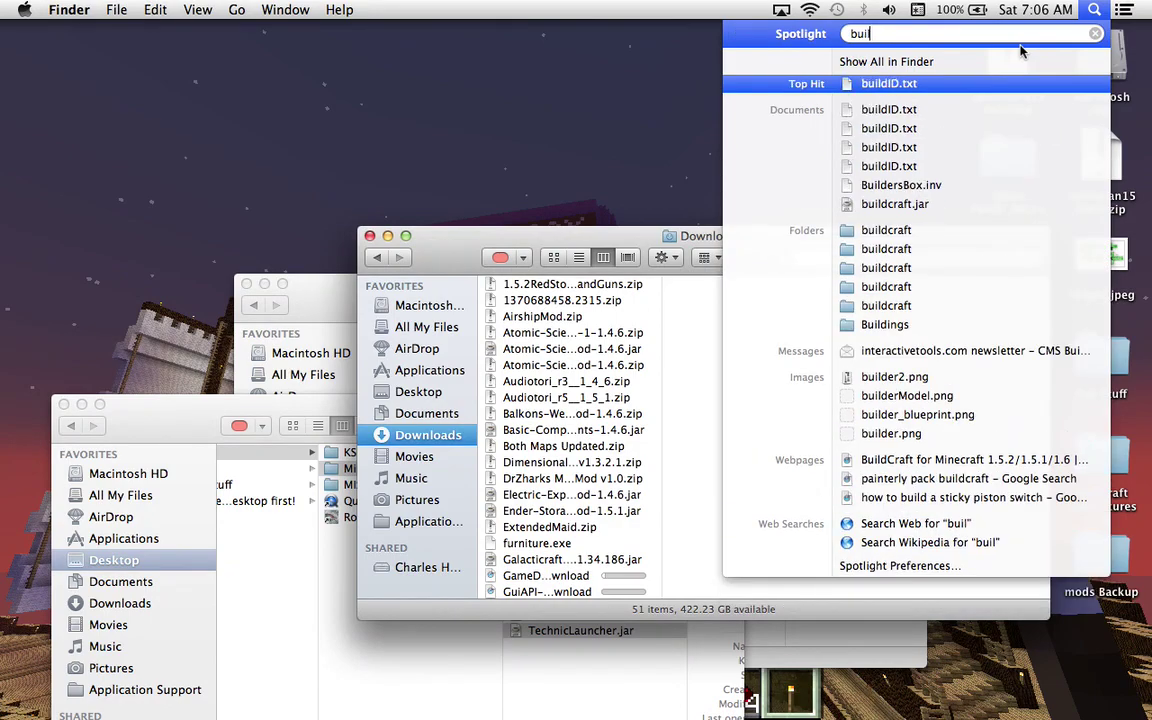
type("d")
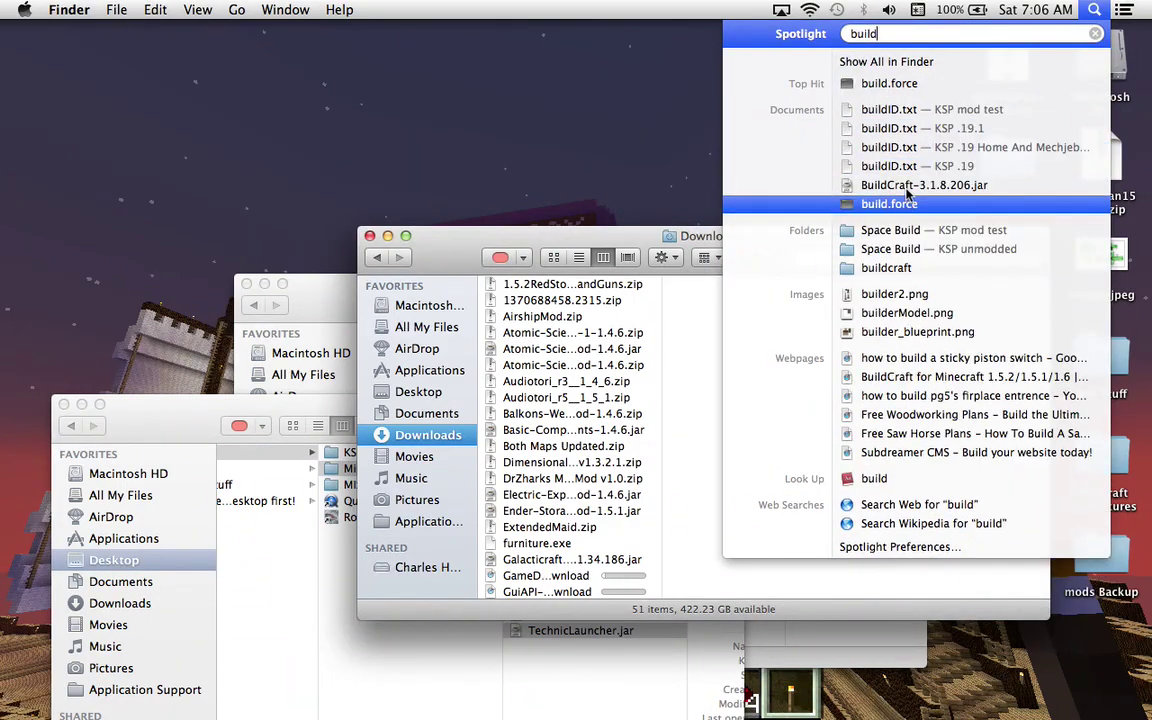
left_click(315, 316)
Step: Browse up the column view and open Tekkit's mods folder
scroll(480, 420, "left", 5)
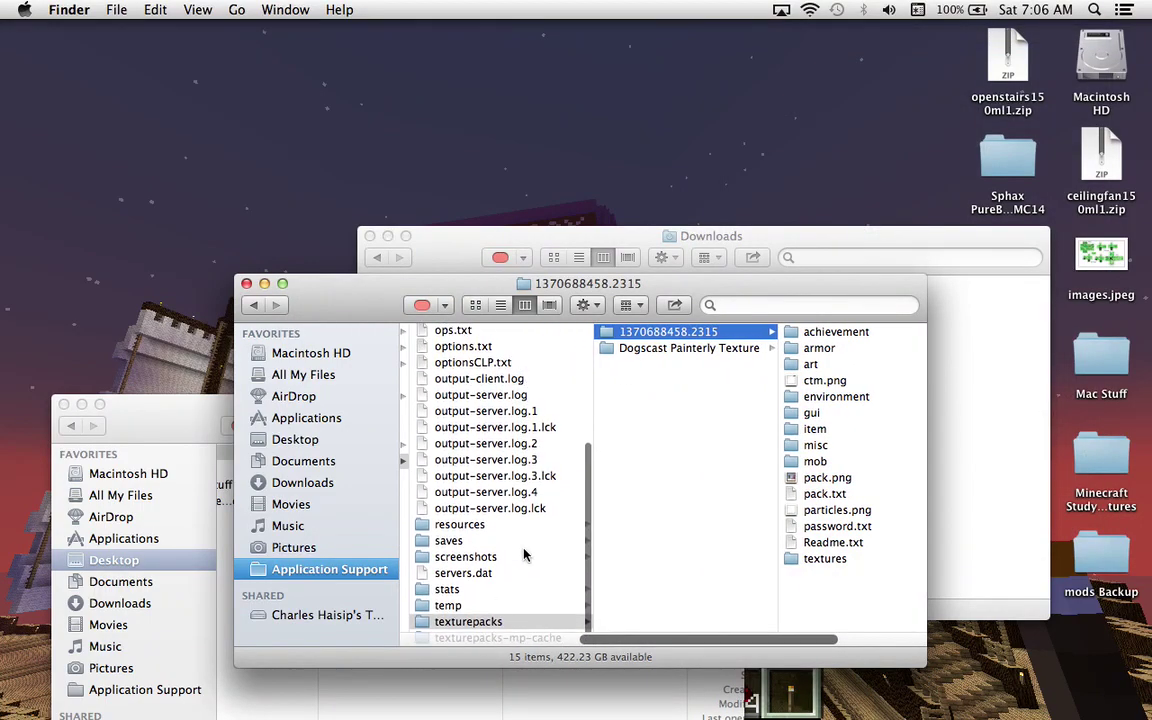
scroll(524, 550, "up", 5)
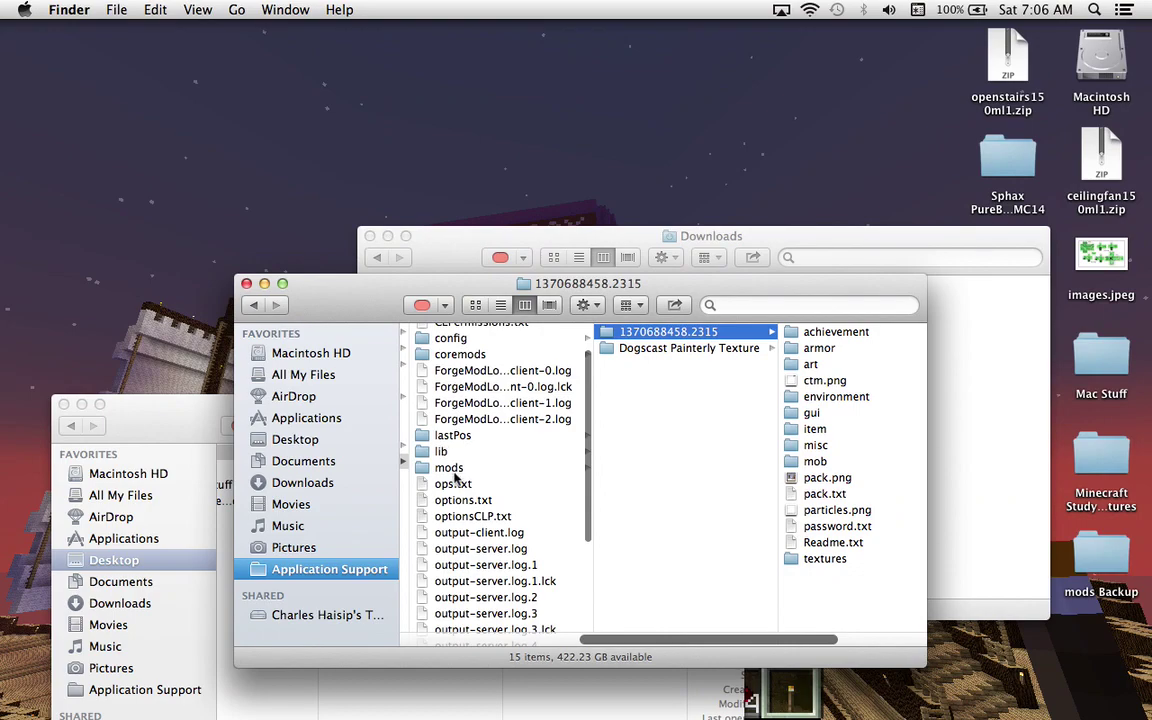
left_click(449, 467)
scroll(711, 484, "down", 5)
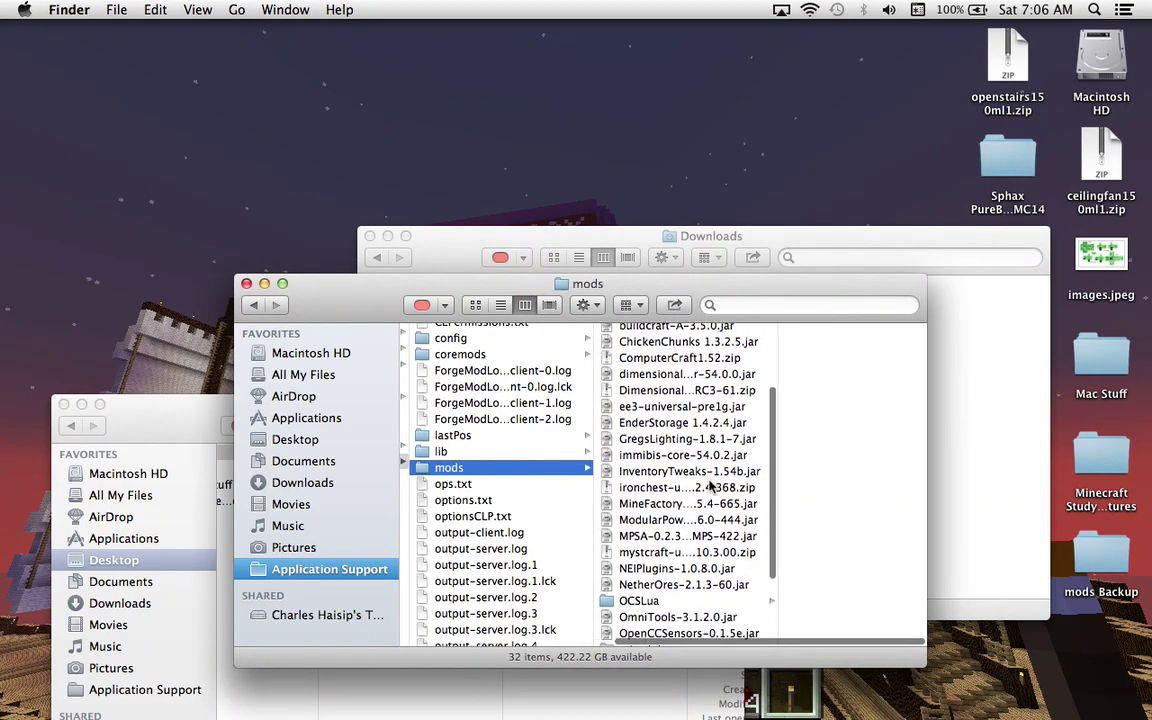
scroll(711, 484, "up", 5)
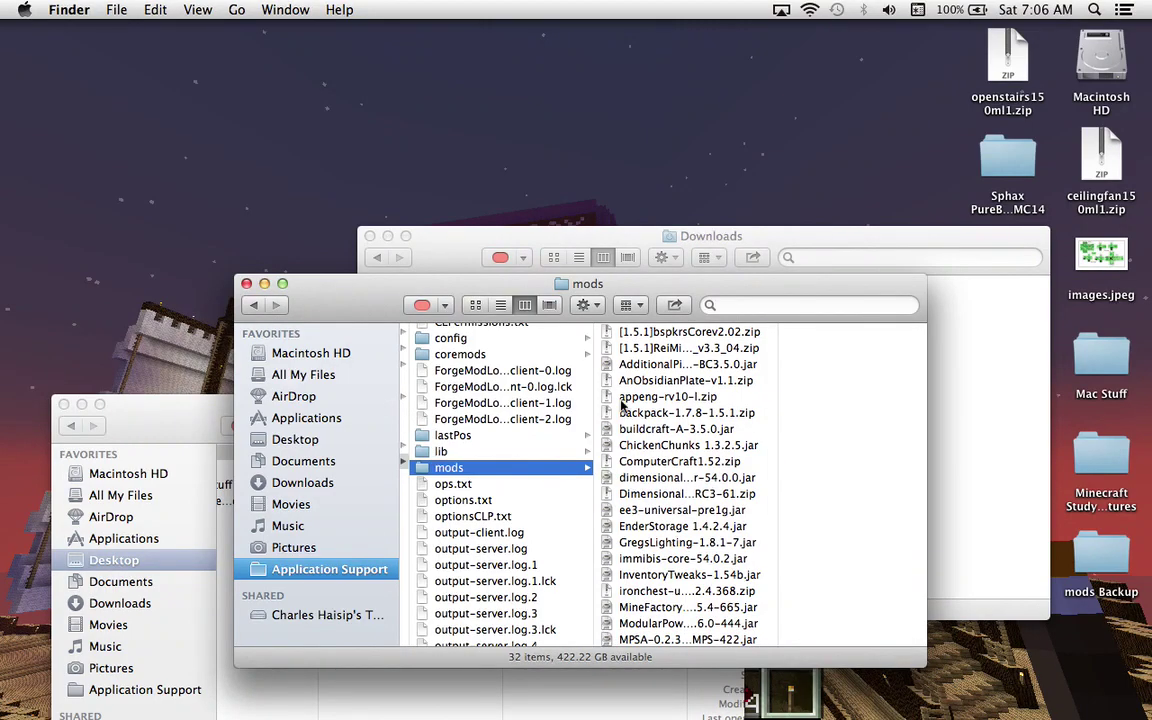
Step: Rename buildcraft-A-3.5.0.jar to buildcraft-A-3.5.0.zip, accepting the .zip extension
left_click(655, 430)
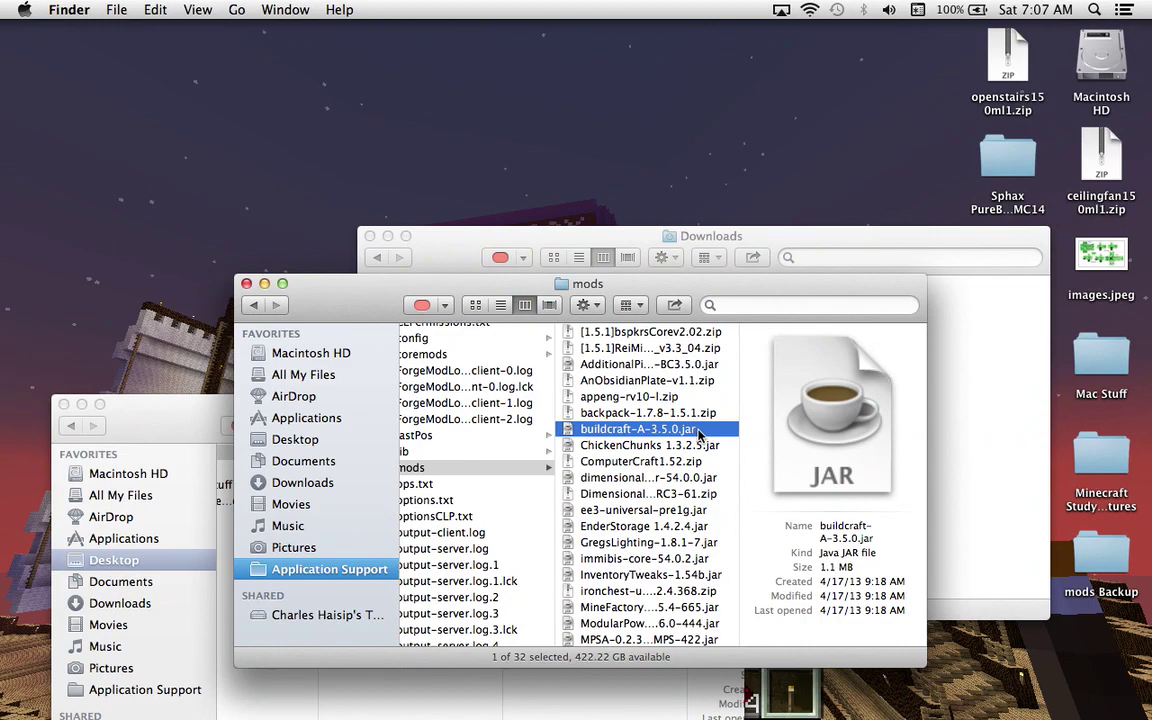
key("Return")
key("BackSpace")
key("BackSpace")
type("p")
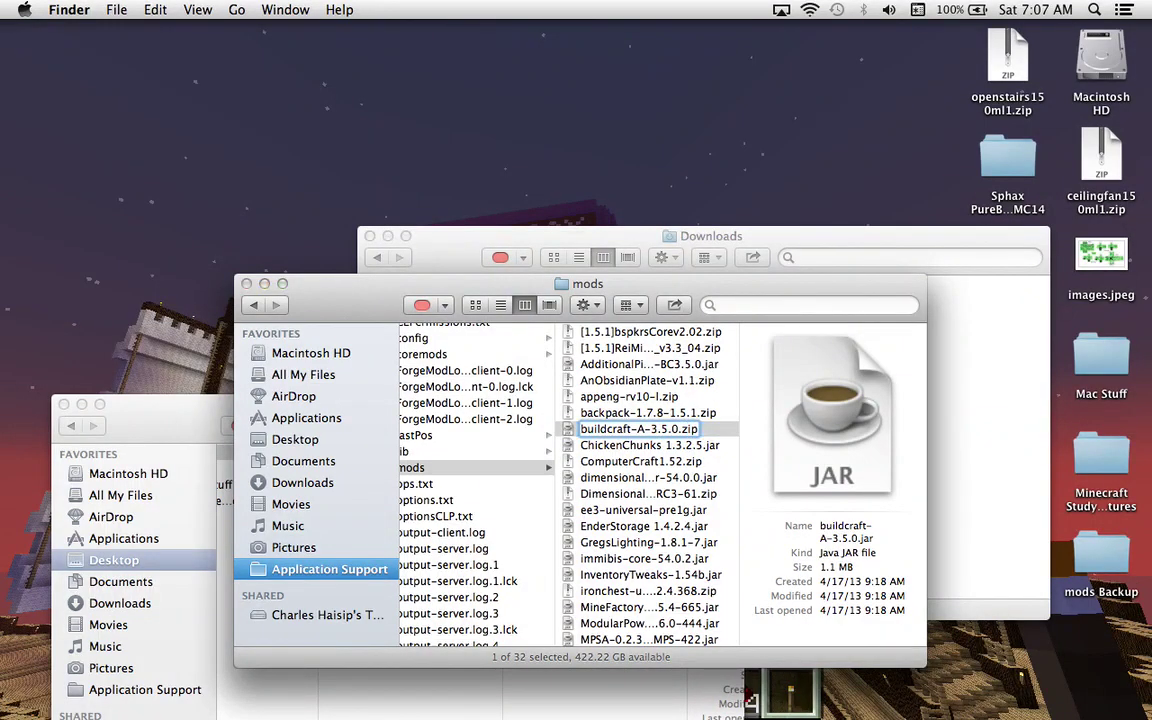
key("Return")
left_click(705, 272)
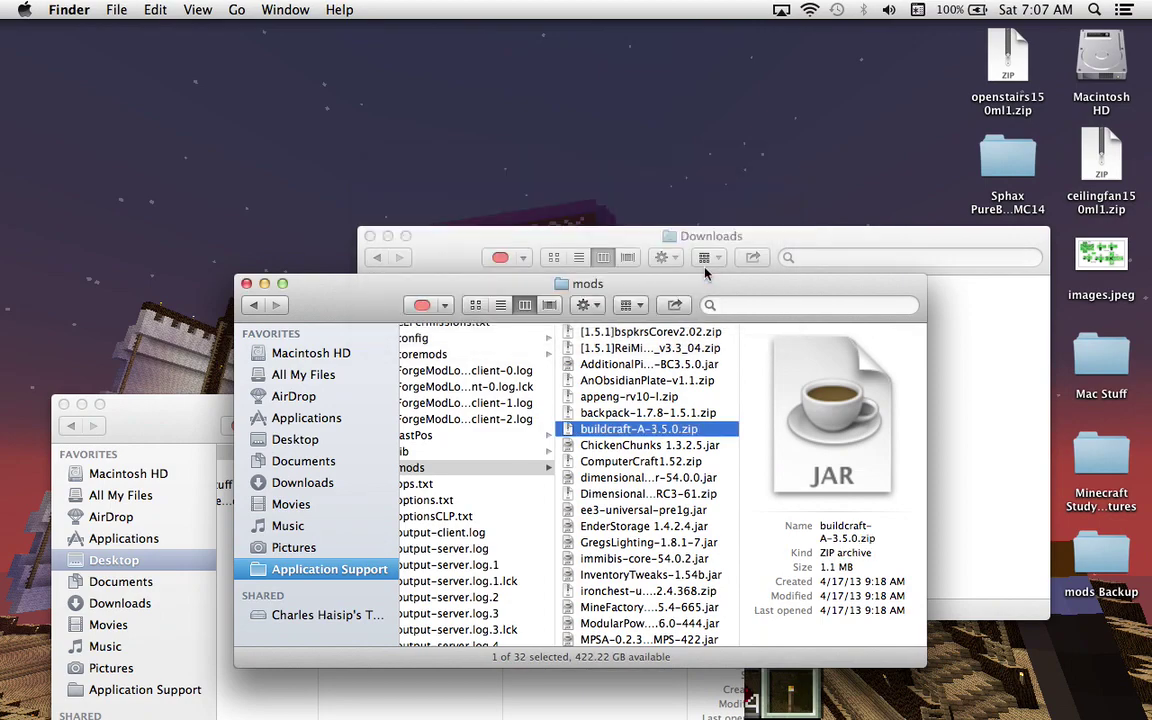
Step: Extract the zip into a buildcraft-A-3.5.0 folder and rename the archive back to .jar
double_click(676, 432)
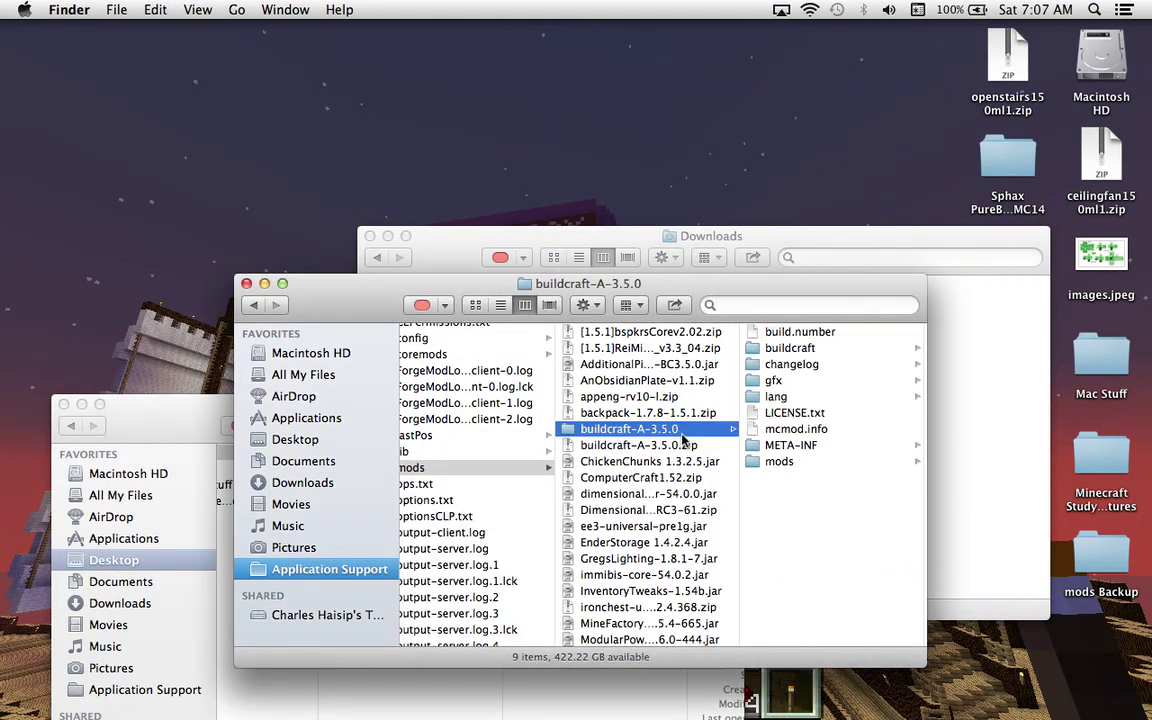
left_click(699, 449)
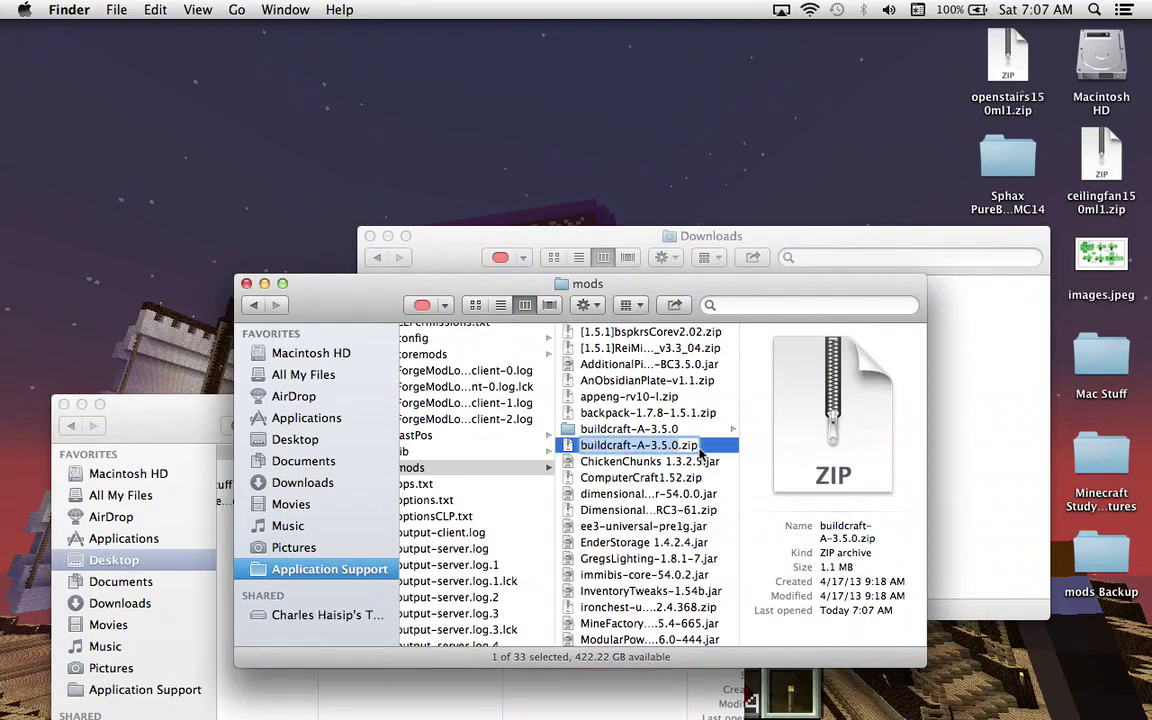
left_click(698, 445)
type("jar")
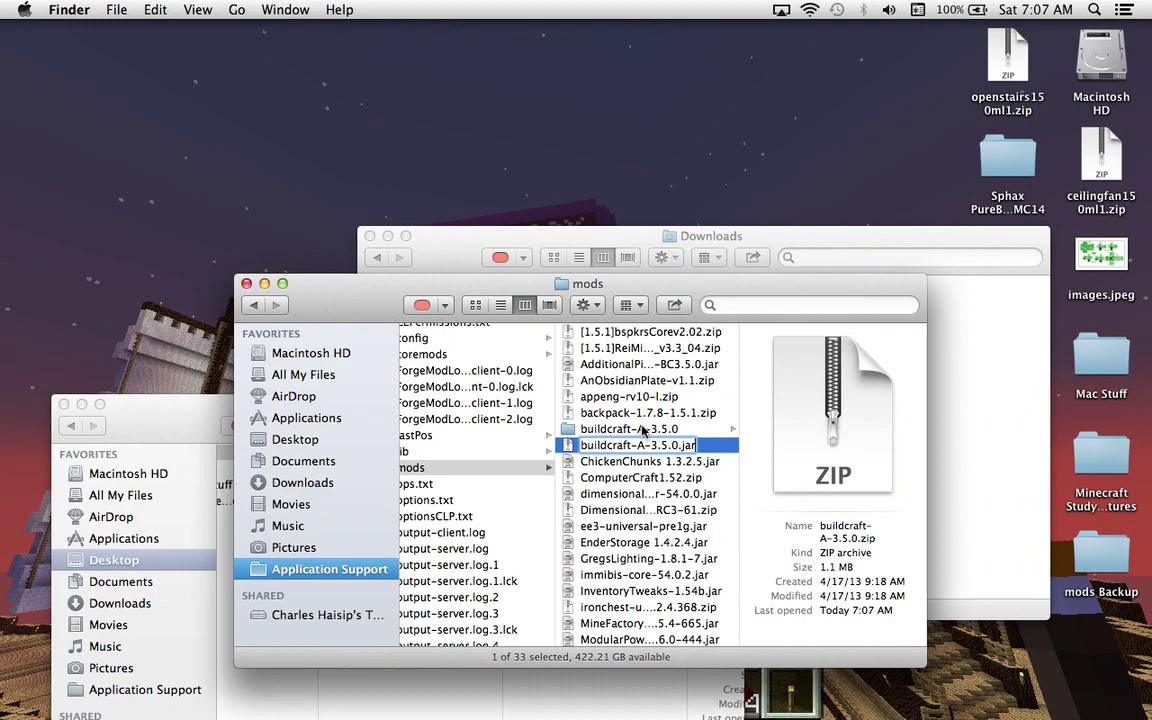
key("Return")
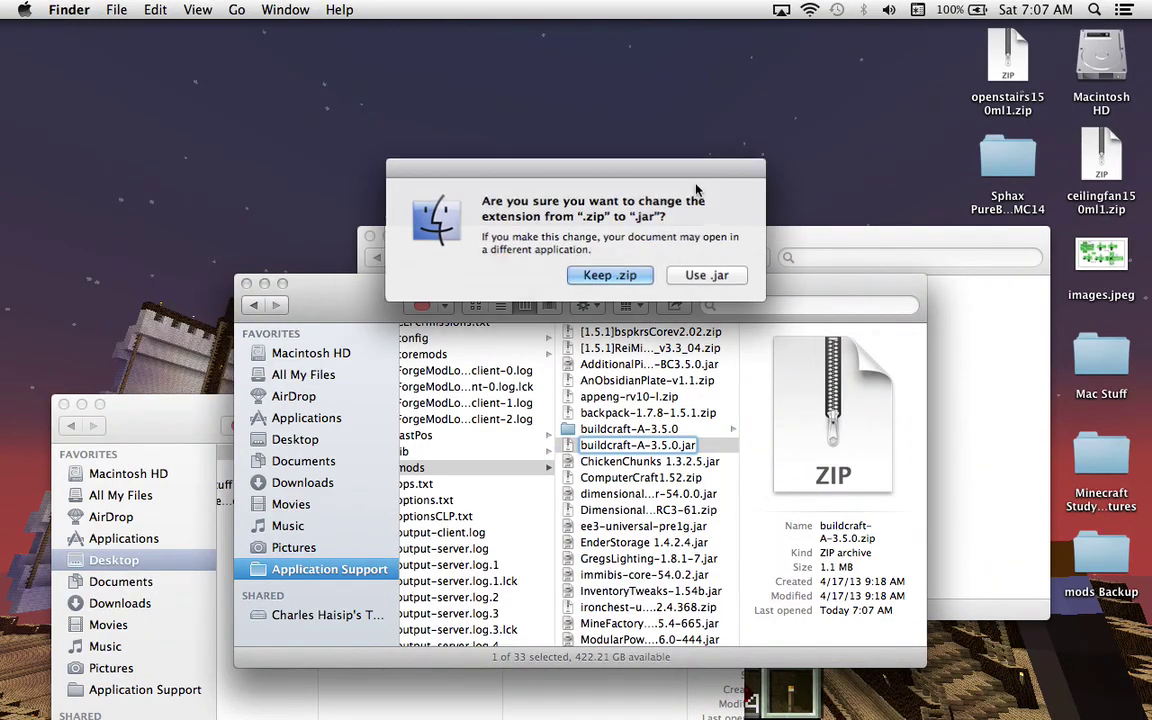
left_click(706, 274)
left_click(671, 429)
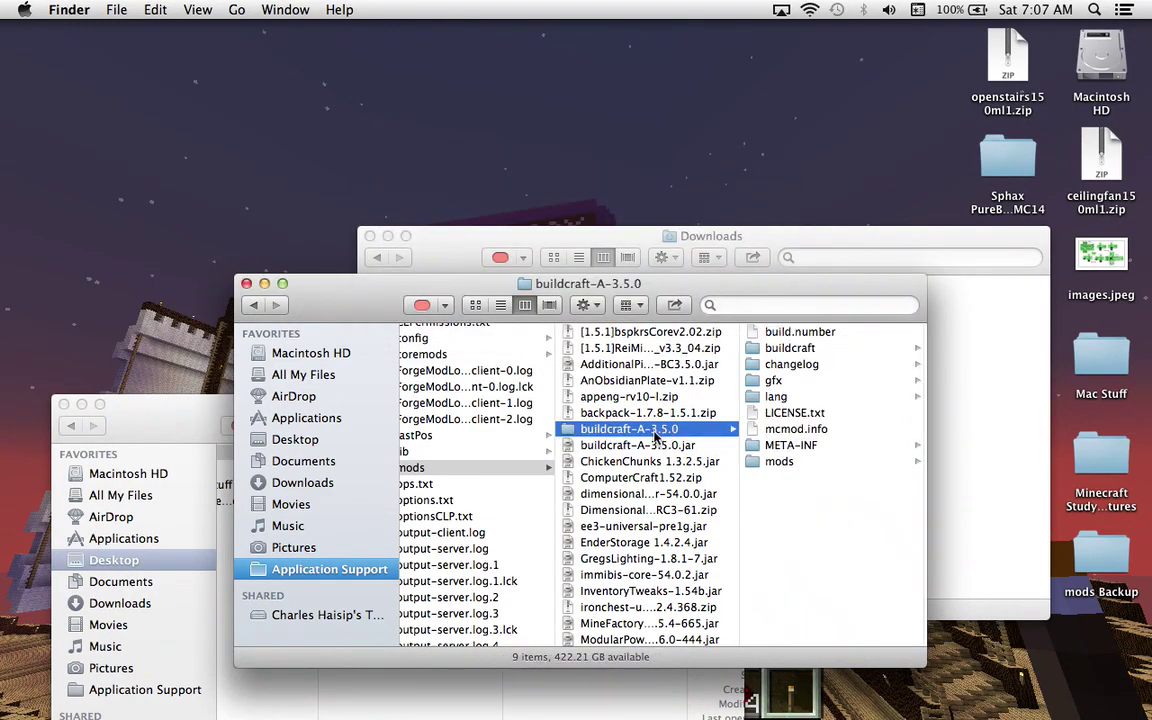
Step: Move the extracted buildcraft-A-3.5.0 folder to the desktop and open its mods > buildcraft > textures > blocks folder
mouse_move(661, 140)
left_mouse_down()
mouse_move(600, 75)
mouse_move(690, 60)
left_mouse_up()
double_click(1098, 165)
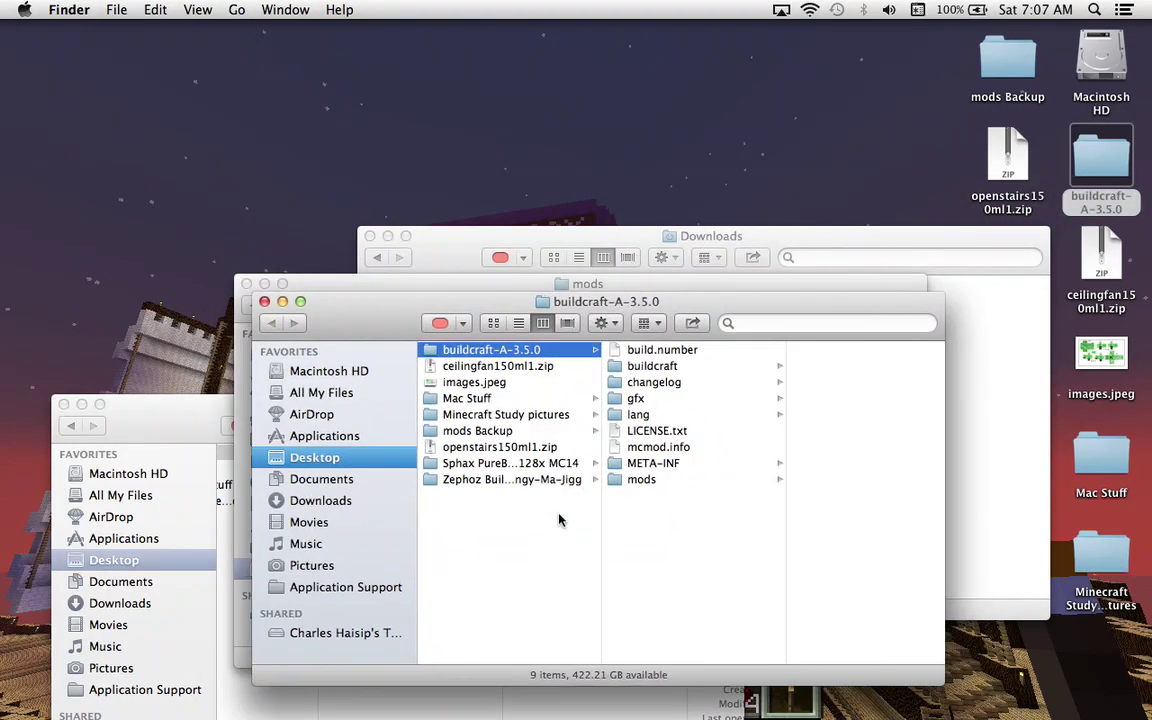
left_click(658, 480)
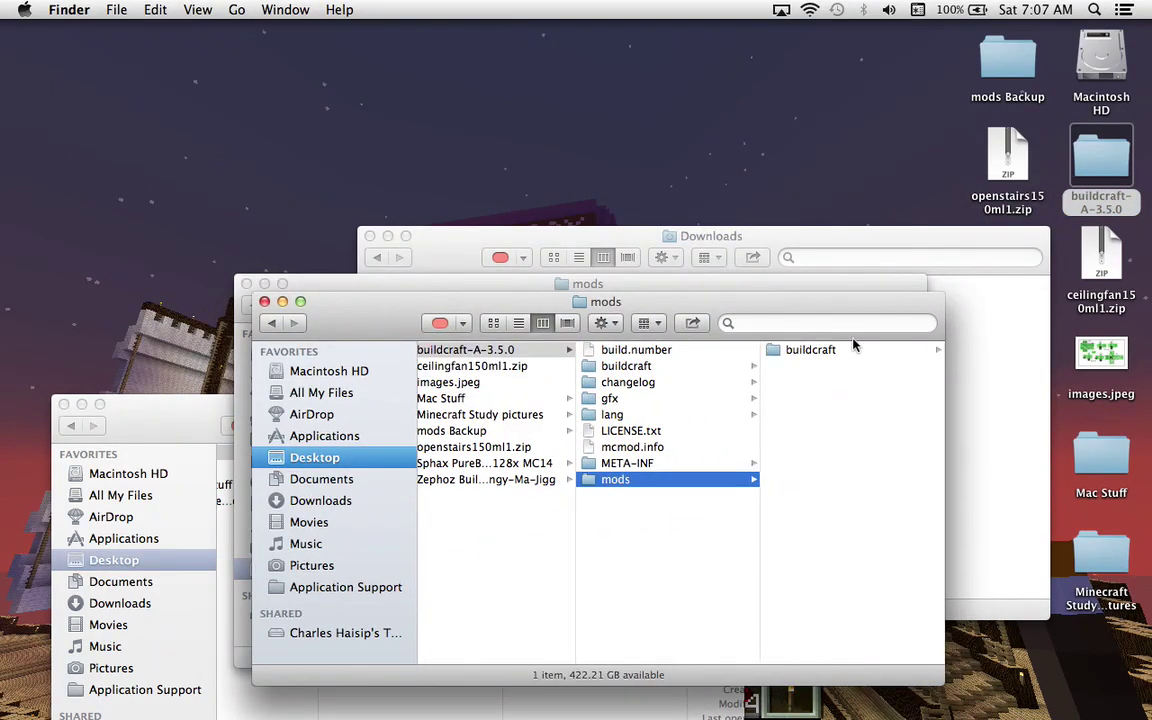
left_click(823, 351)
left_click(823, 353)
left_click(803, 351)
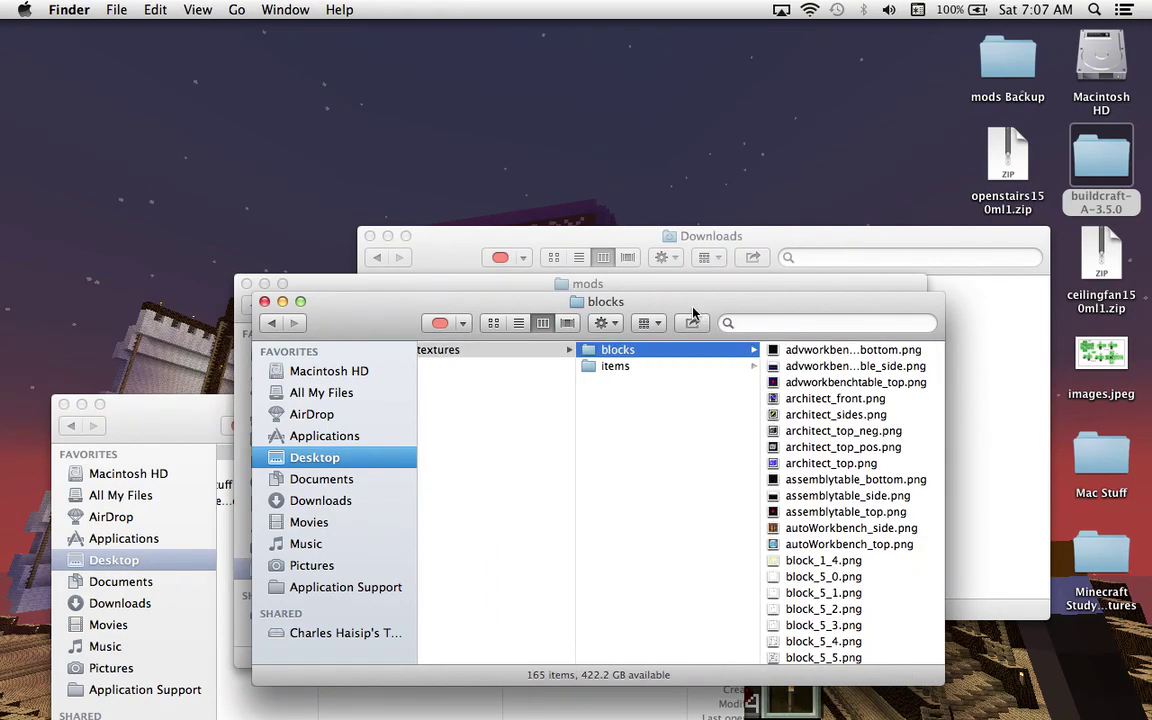
Step: Reposition the BuildCraft blocks window and bring the Tekkit mods window forward
left_click_drag(689, 315, 558, 415)
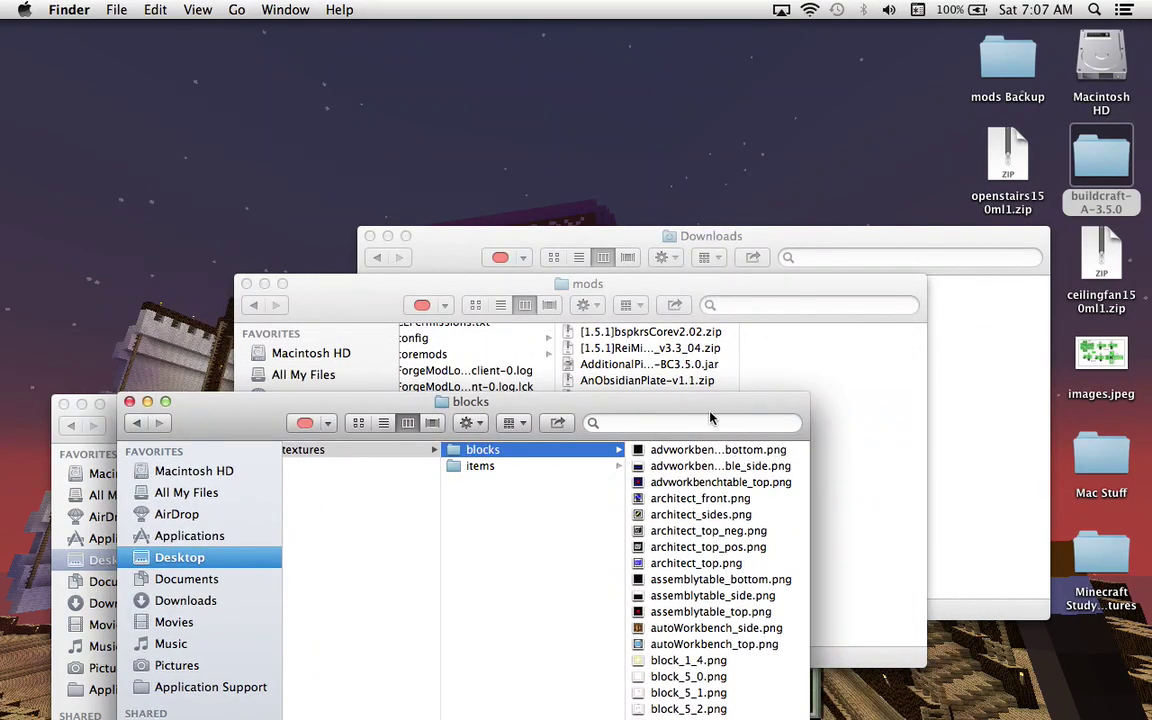
left_click_drag(678, 407, 671, 346)
left_click(640, 285)
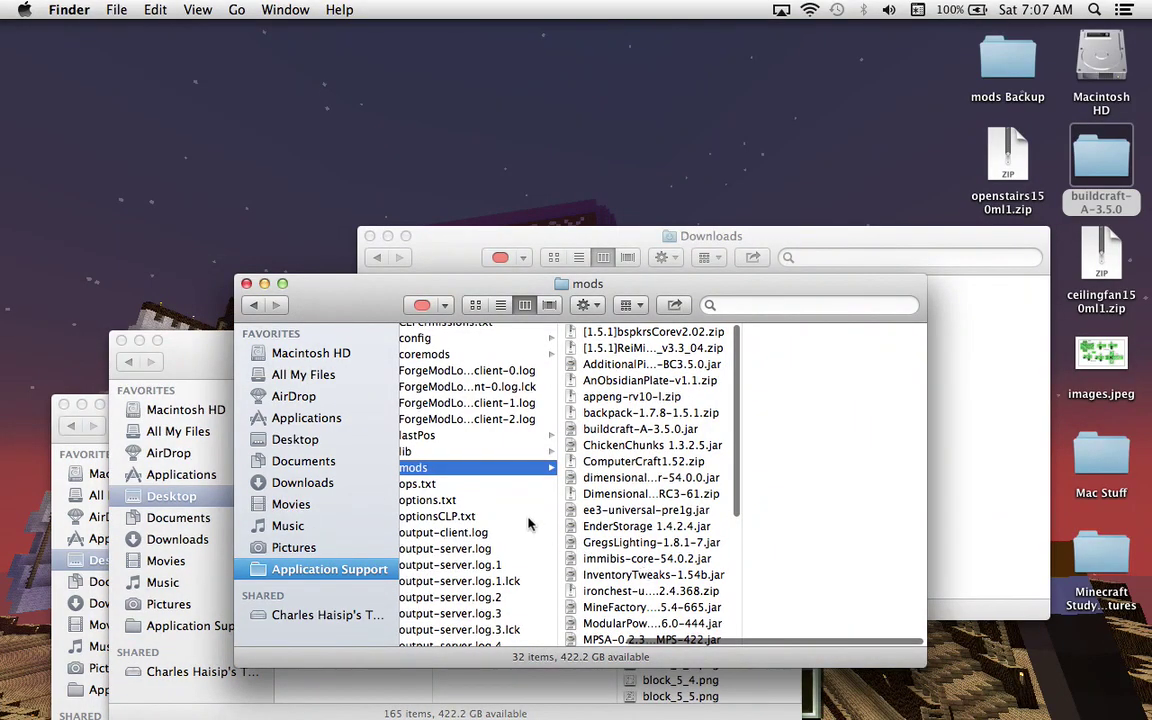
scroll(530, 520, "left", 5)
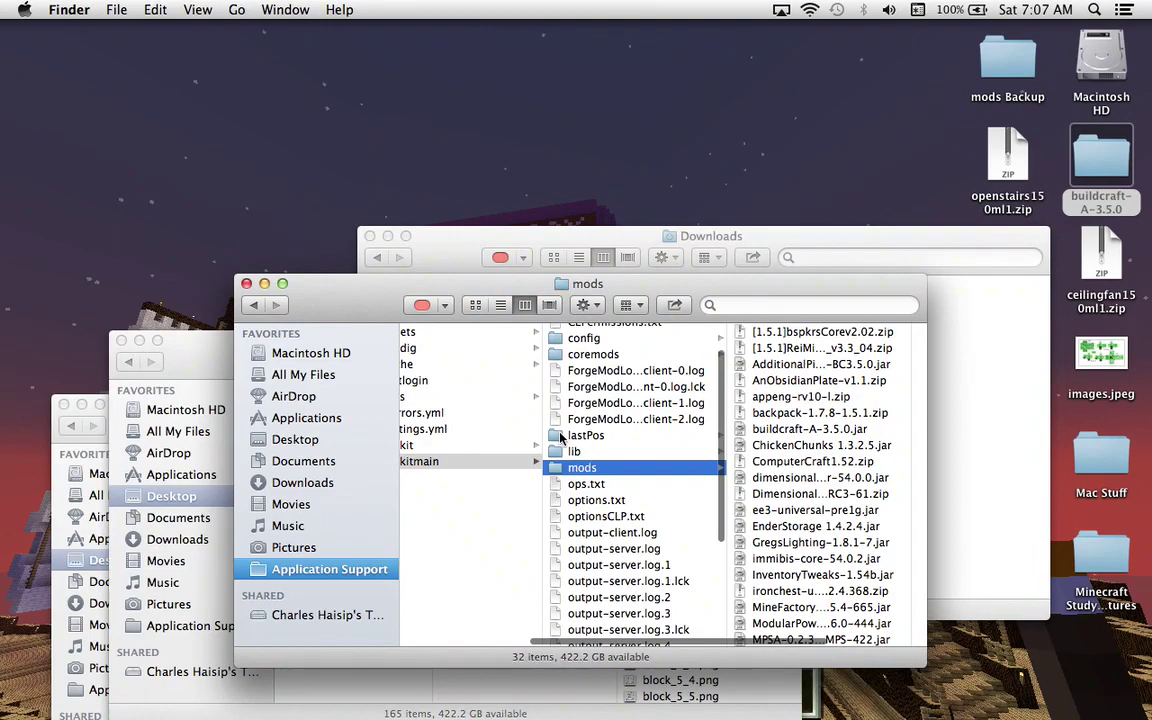
scroll(594, 380, "up", 3)
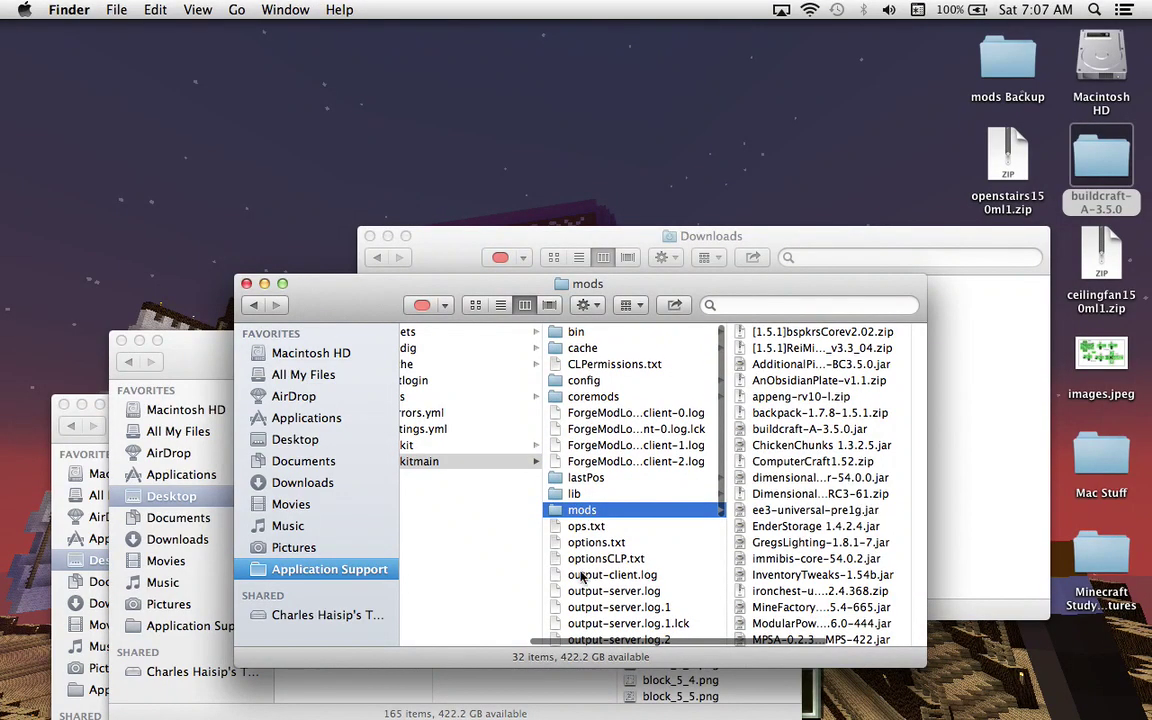
scroll(581, 577, "down", 5)
Step: Open the 1370688458.2315 texture pack's textures > blocks folder in the texturepacks window
left_click(623, 624)
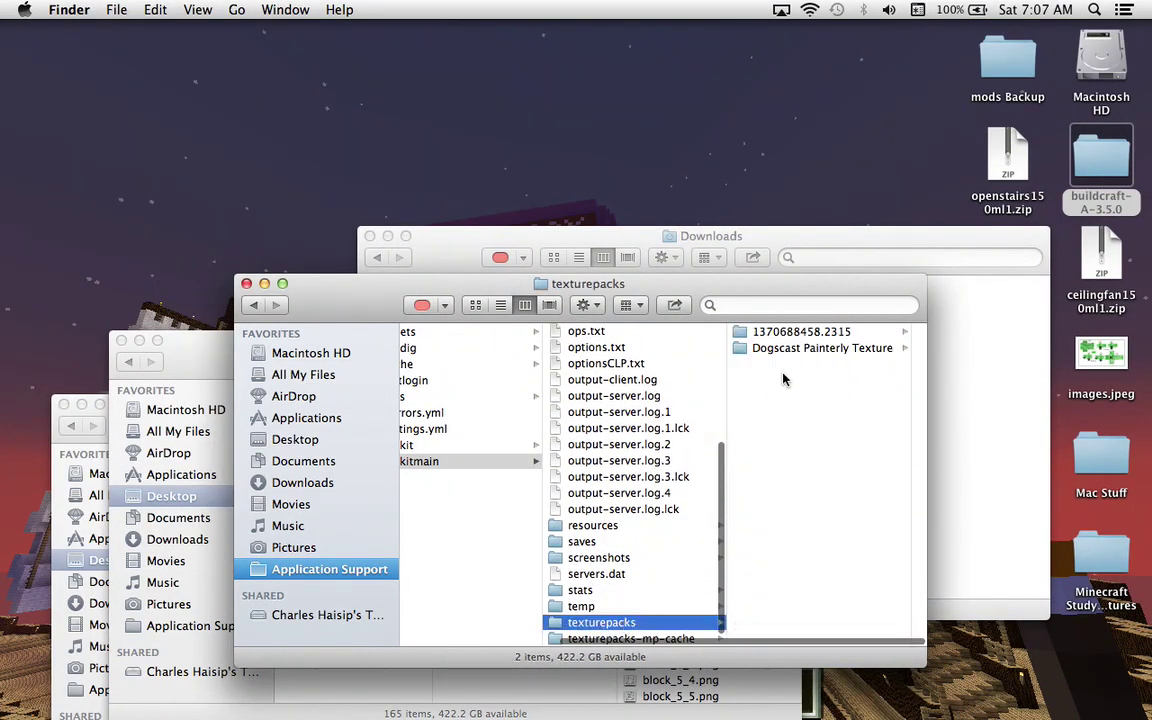
left_click(800, 332)
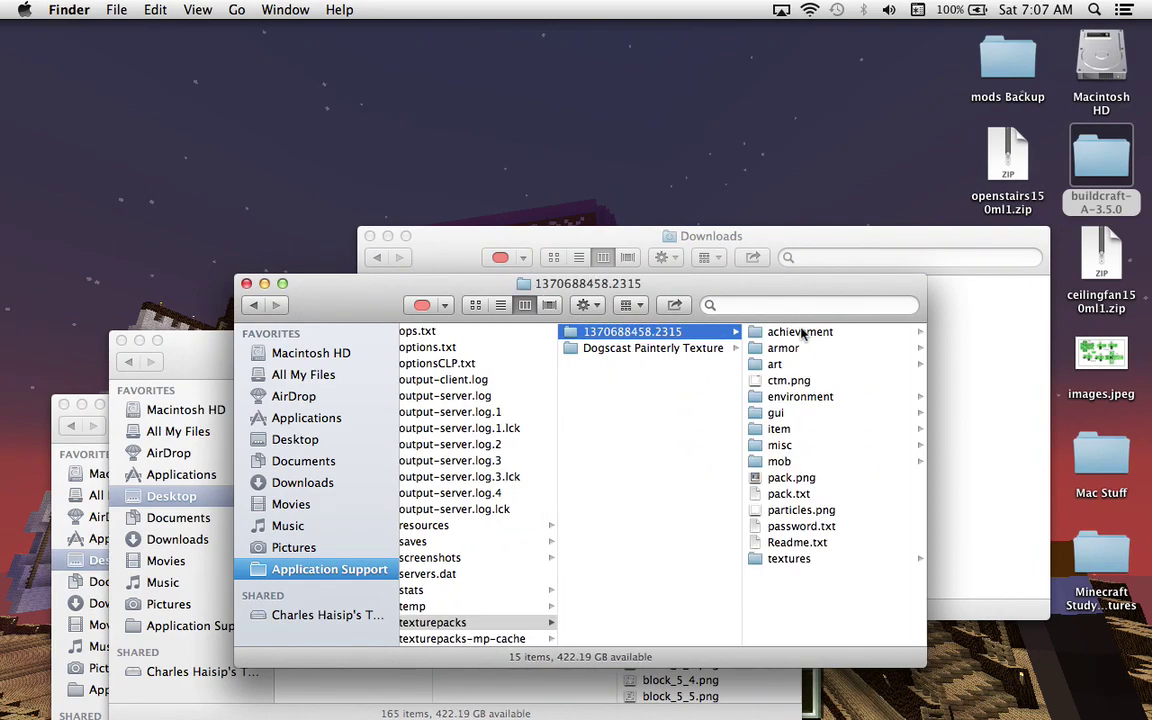
left_click_drag(686, 291, 753, 59)
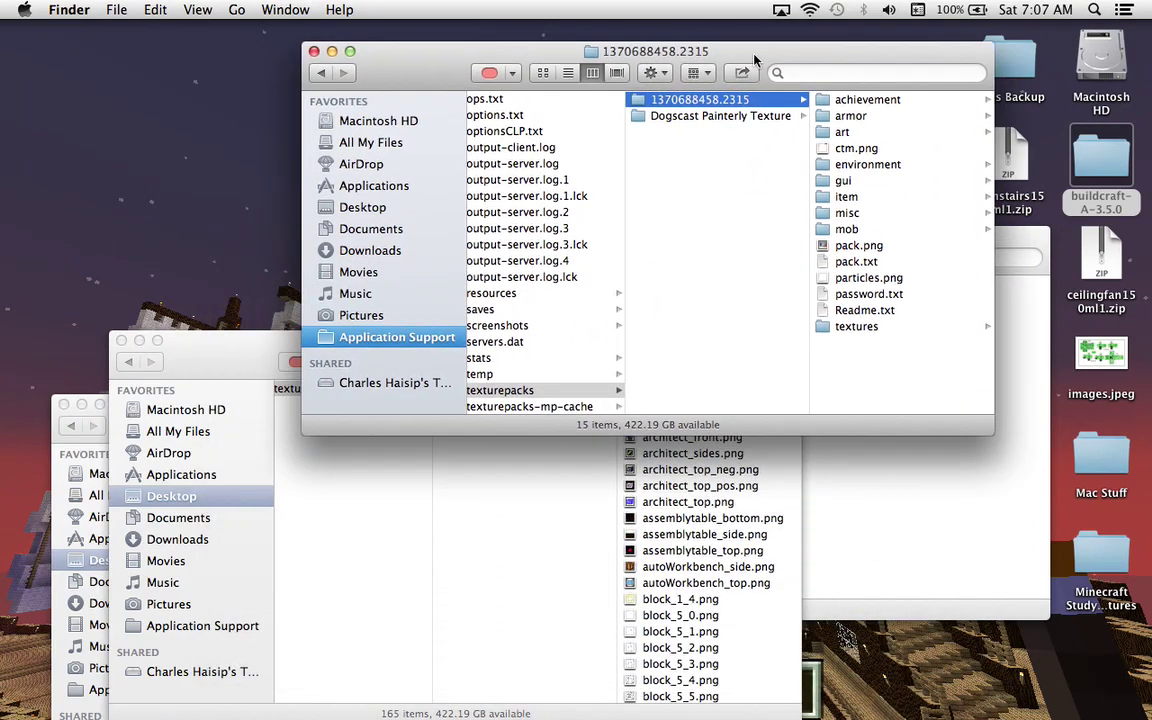
left_click(856, 327)
left_click(840, 100)
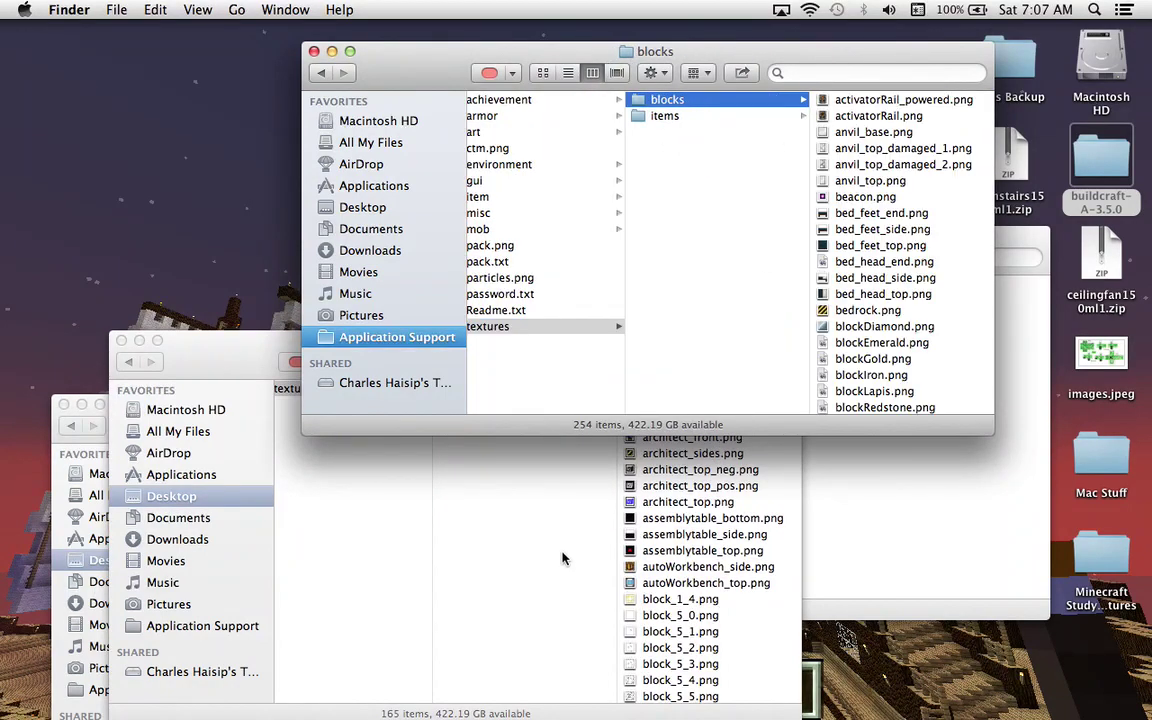
Step: Shift-select the BuildCraft block textures down through the pipe files, then launch the App Store
left_click(537, 607)
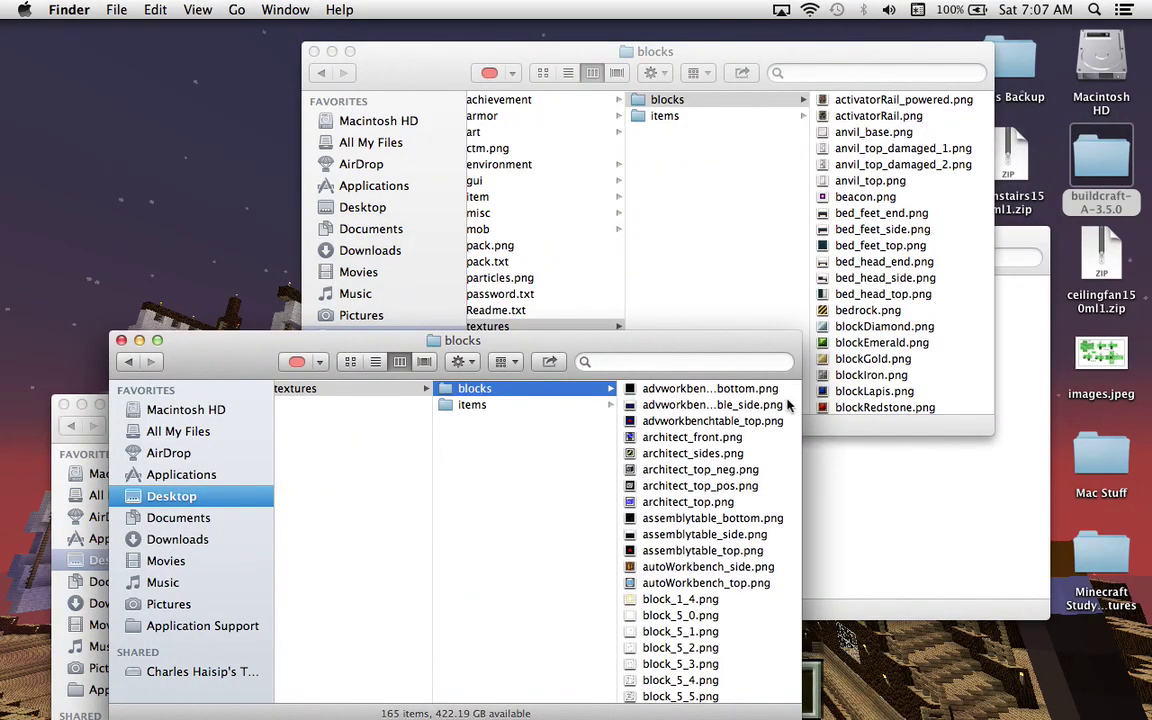
left_click(710, 388)
key("shift+Down")
key("shift+Down")
key("shift+Down")
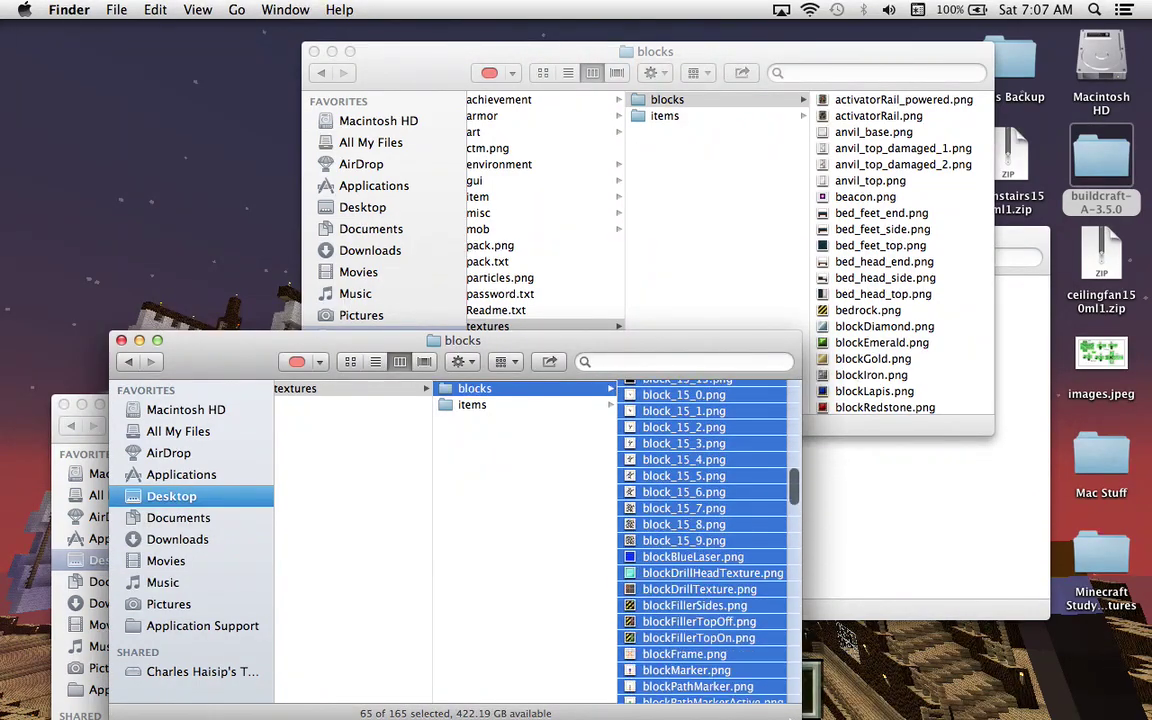
key("shift+Down")
key("shift+Down")
key("shift+Down")
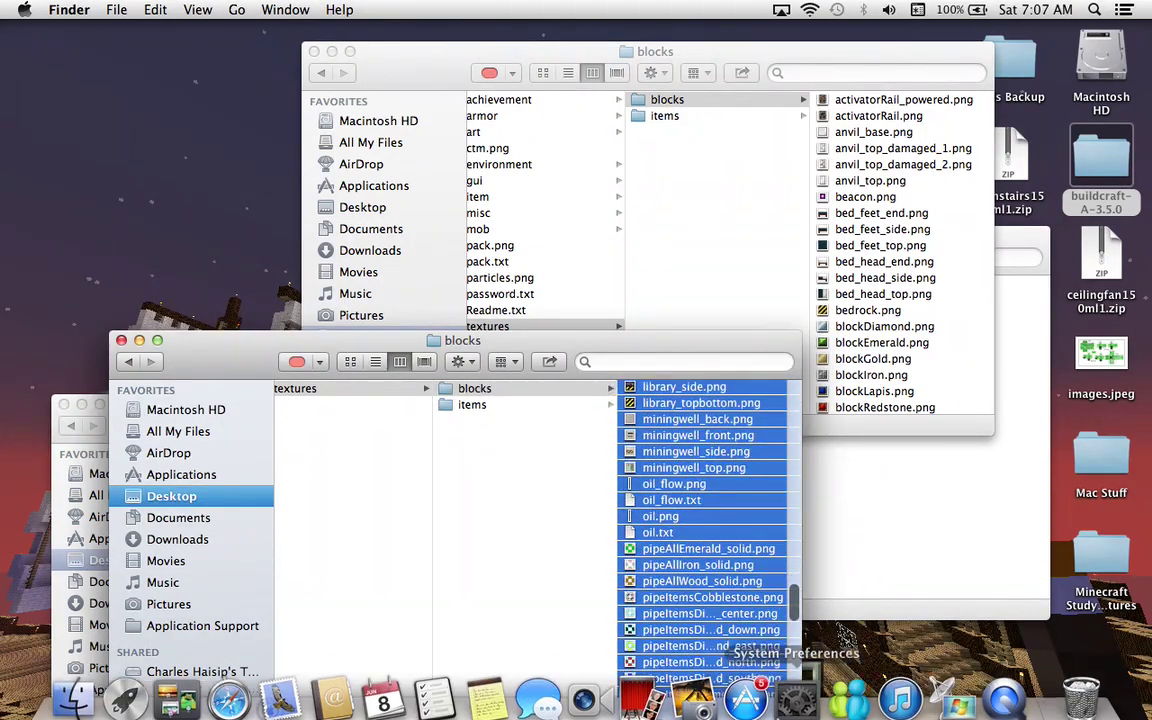
left_click(745, 690)
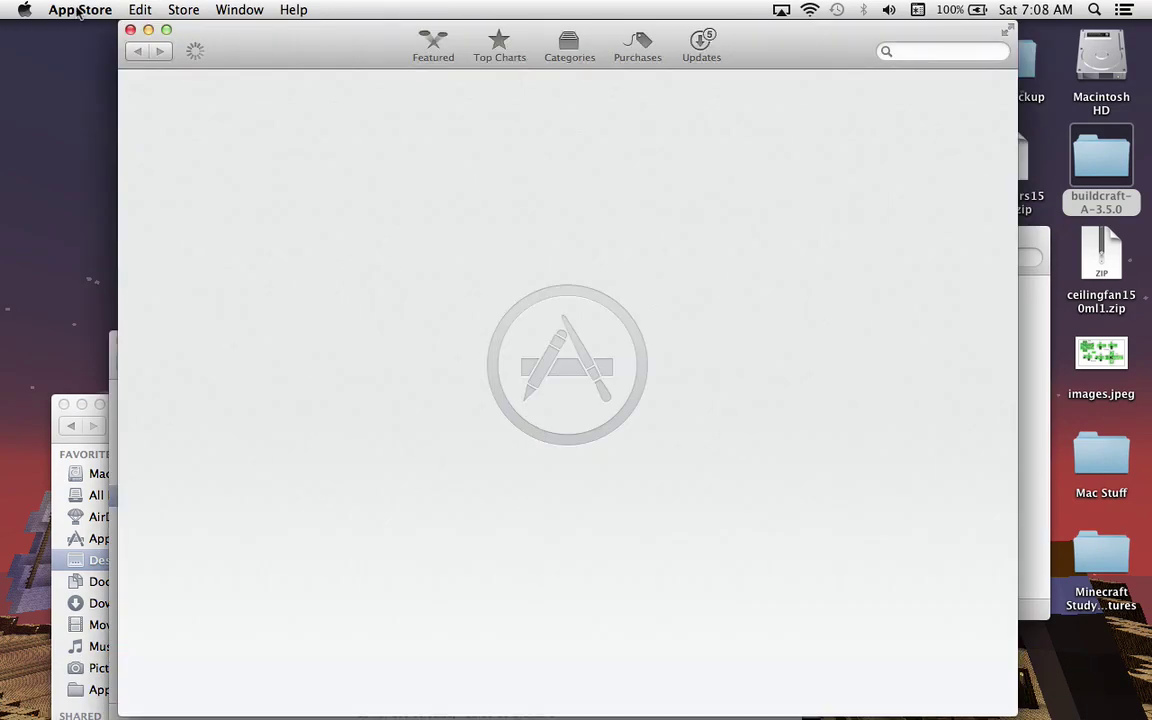
Step: Hide the App Store window, bring it back, then quit the App Store
left_click(77, 12)
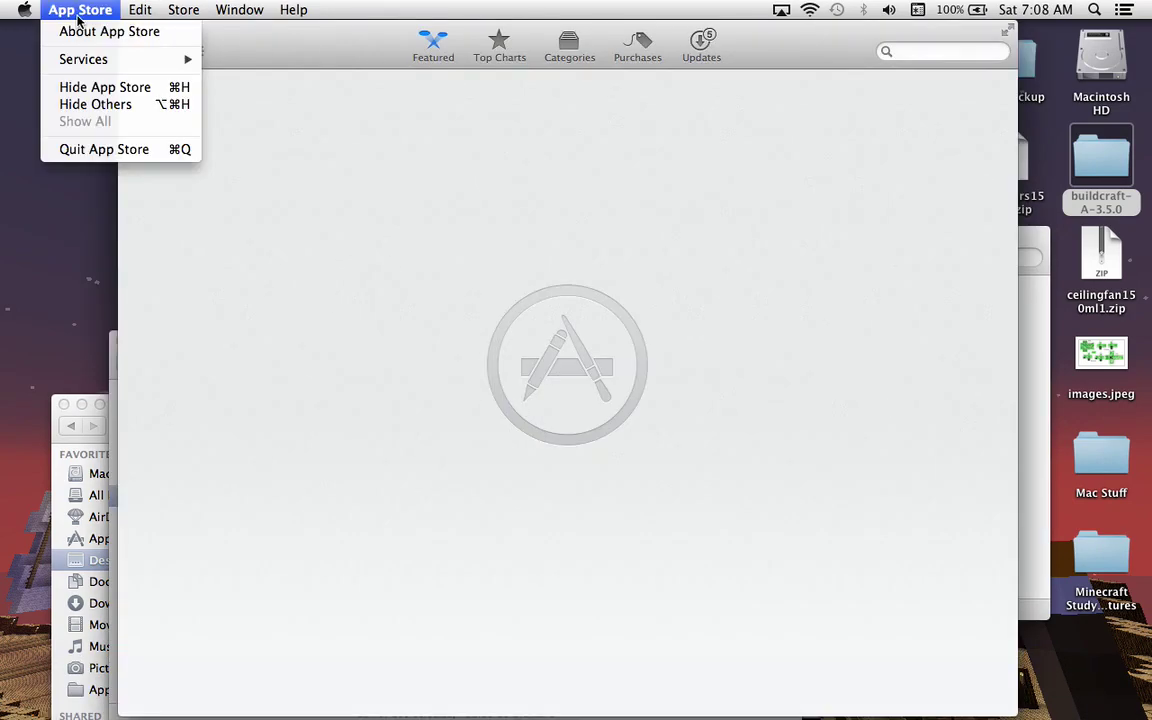
left_click(107, 89)
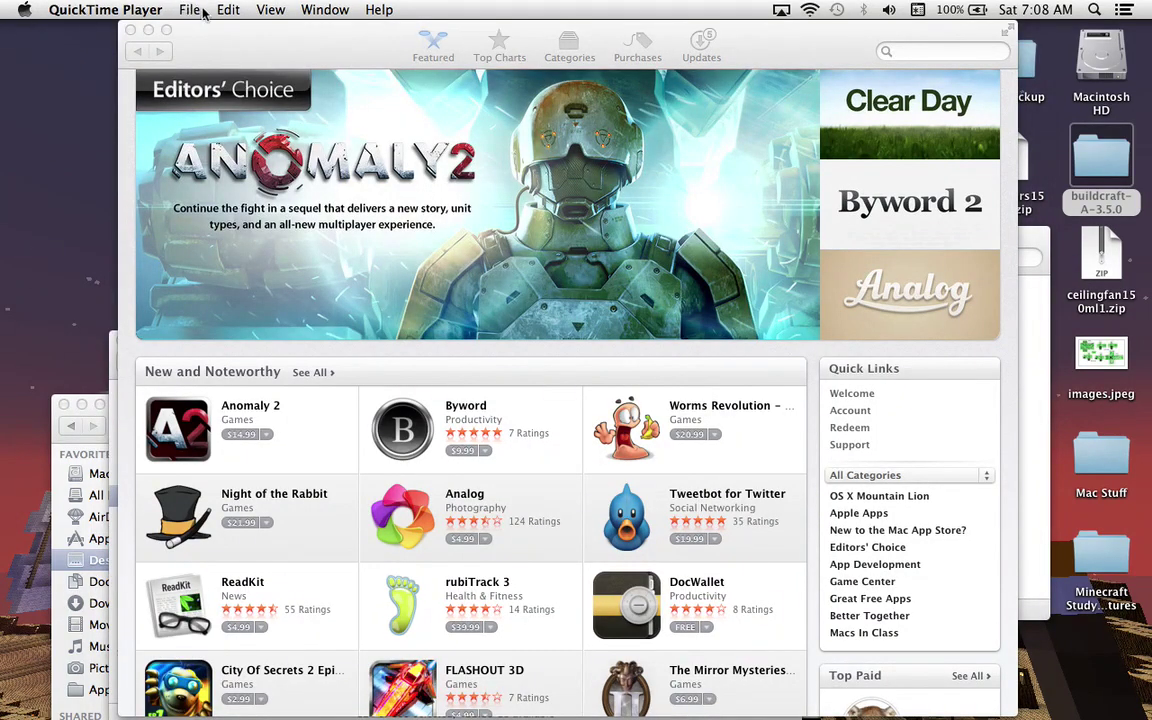
left_click(241, 47)
left_click(80, 10)
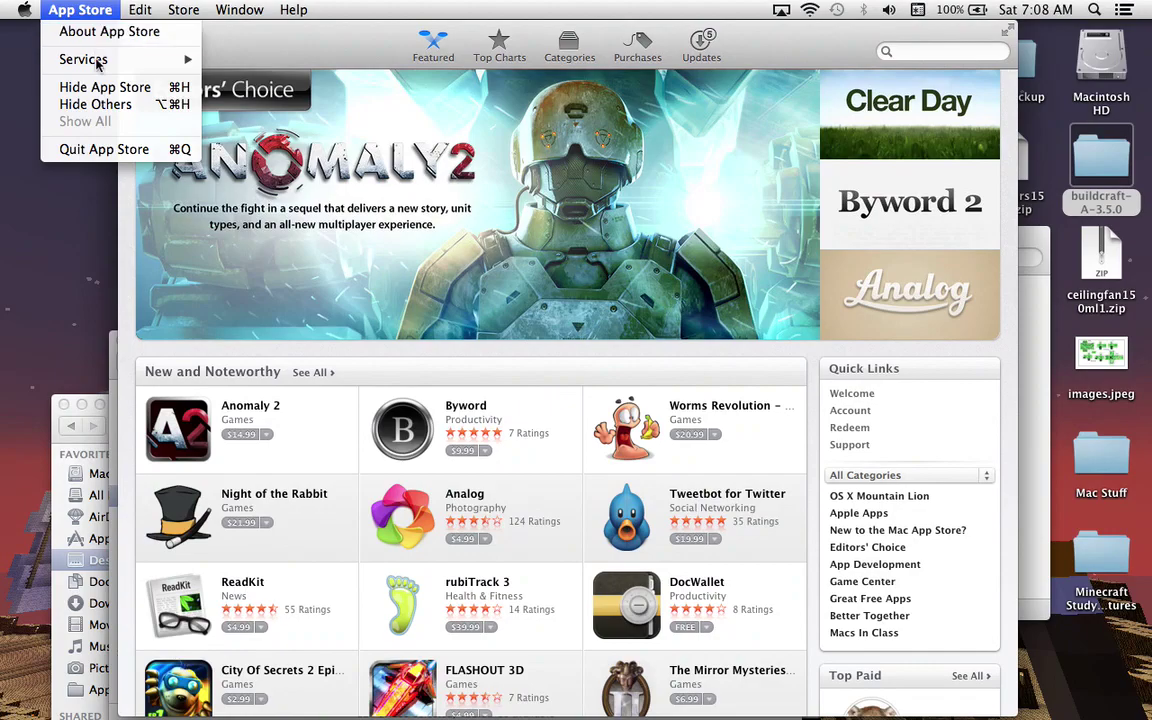
left_click(106, 146)
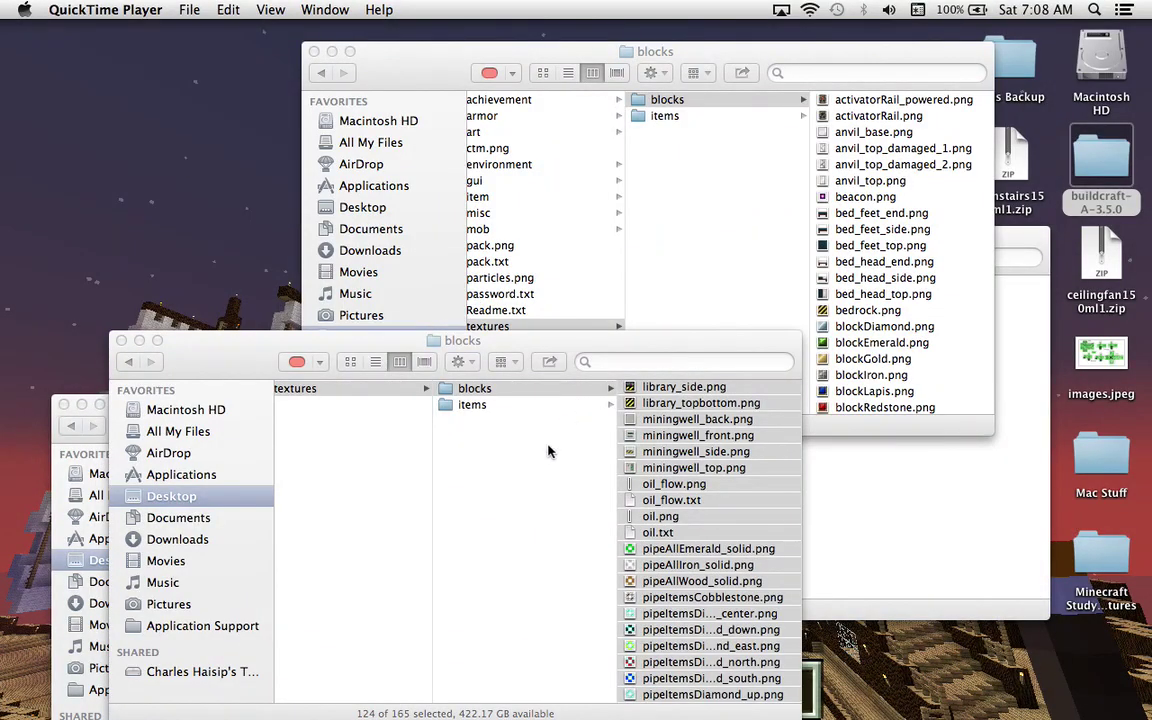
Step: Return to BuildCraft's blocks folder and preview the advworkbenchtable bottom and side textures
left_click(697, 358)
scroll(645, 537, "up", 10)
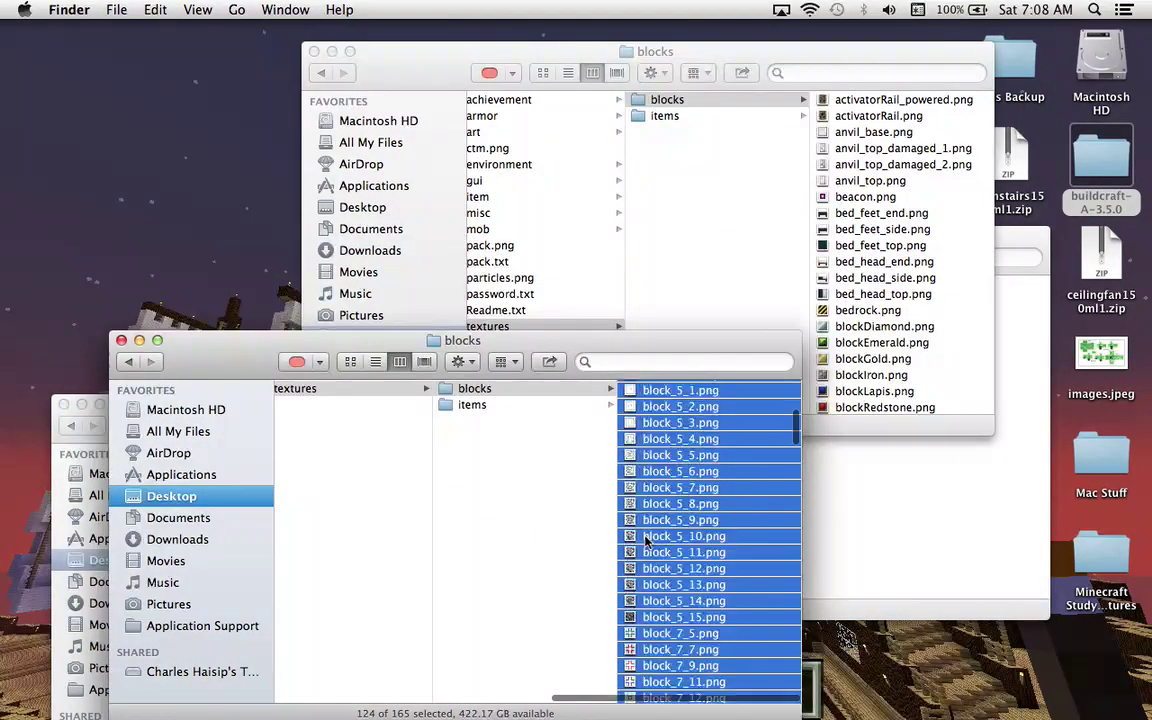
left_click(560, 520)
left_click(557, 388)
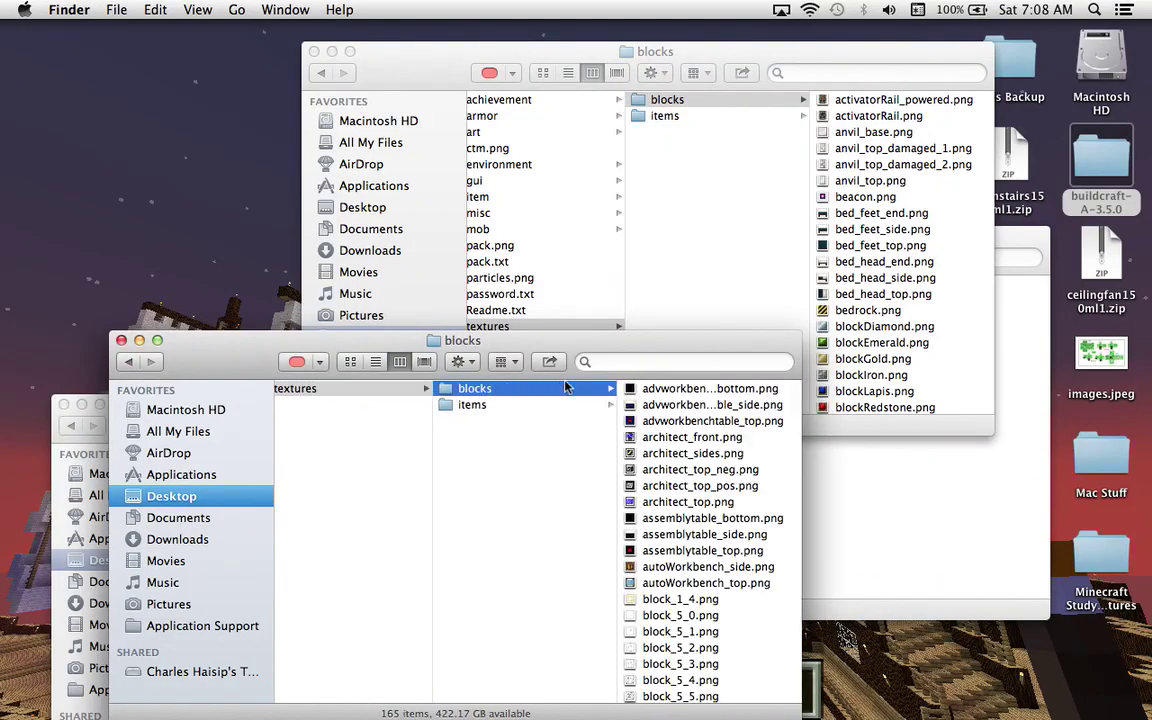
mouse_move(764, 390)
left_mouse_down()
mouse_move(767, 652)
mouse_move(682, 516)
left_mouse_up()
left_click(742, 392)
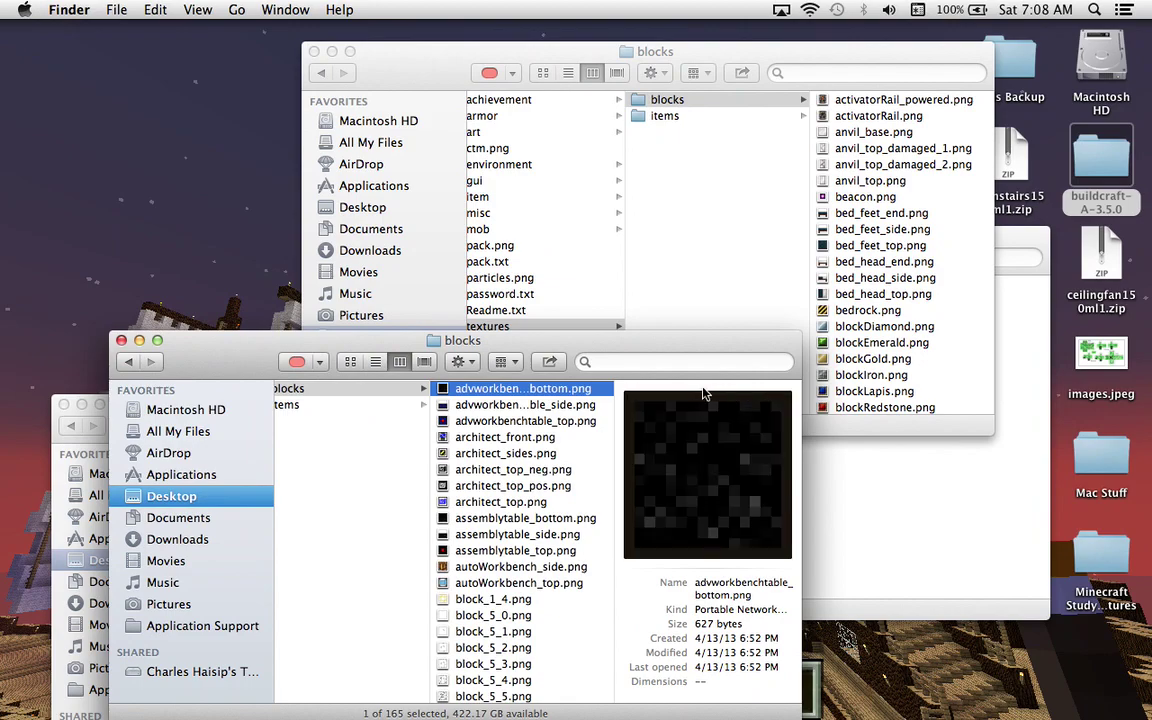
left_click(533, 405)
mouse_move(561, 404)
left_mouse_down()
mouse_move(555, 550)
mouse_move(530, 490)
left_mouse_up()
Step: Select and preview the advworkbenchtable bottom and top textures and the architect_top texture
left_click(573, 390)
mouse_move(573, 392)
left_mouse_down()
mouse_move(573, 413)
mouse_move(566, 397)
left_mouse_up()
left_click(566, 404)
left_click(572, 421, "shift")
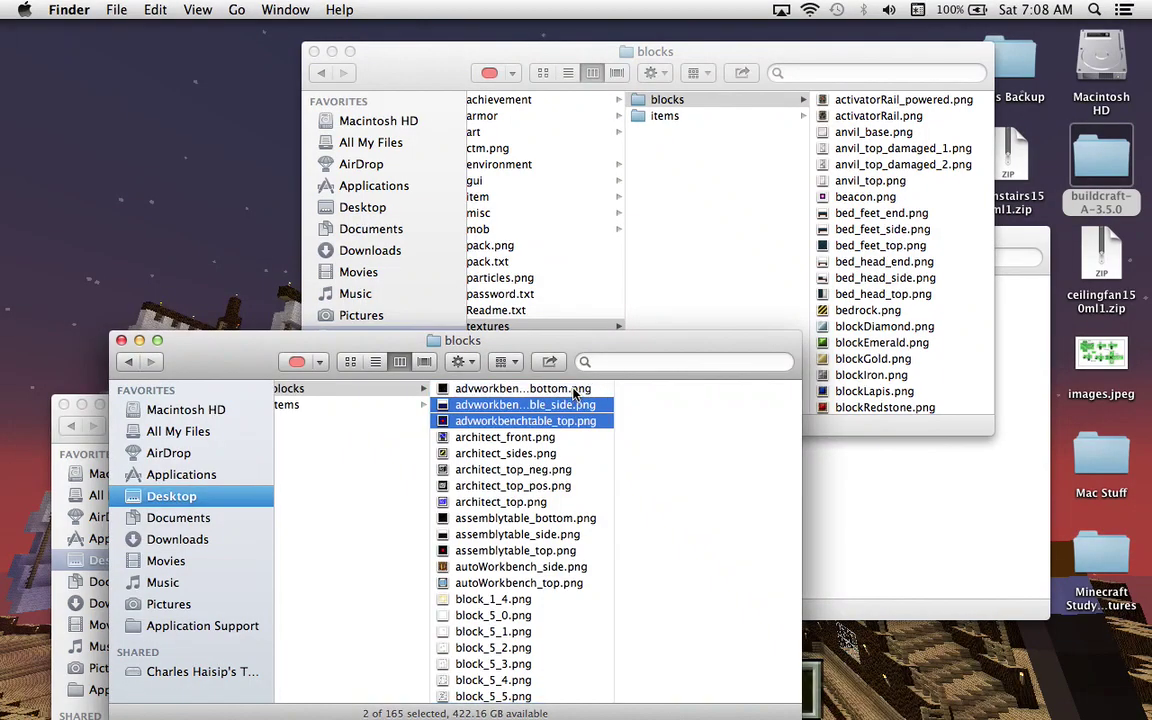
left_click(573, 390)
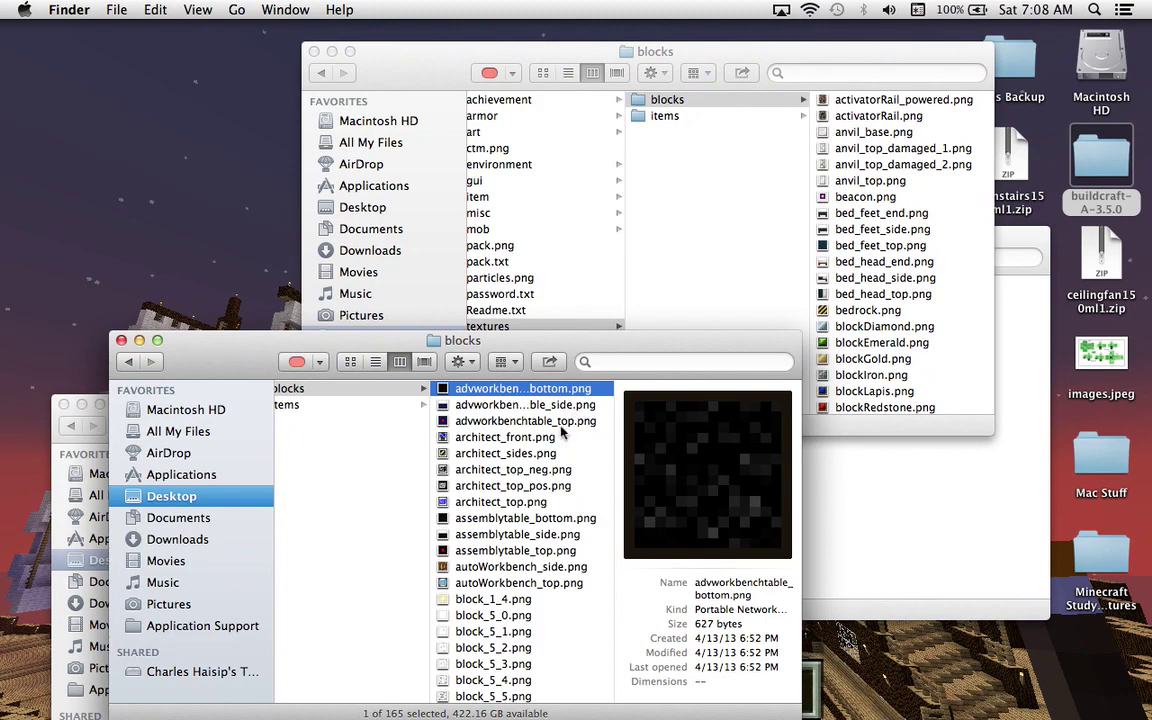
left_click(562, 422)
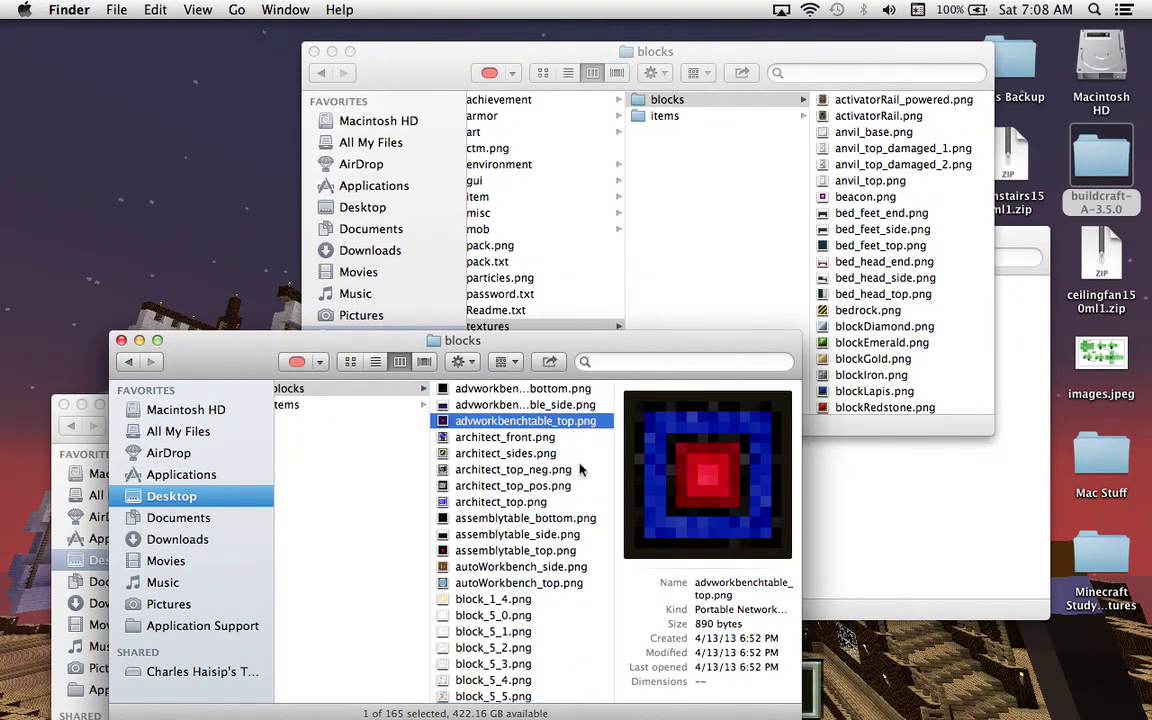
right_click(581, 391)
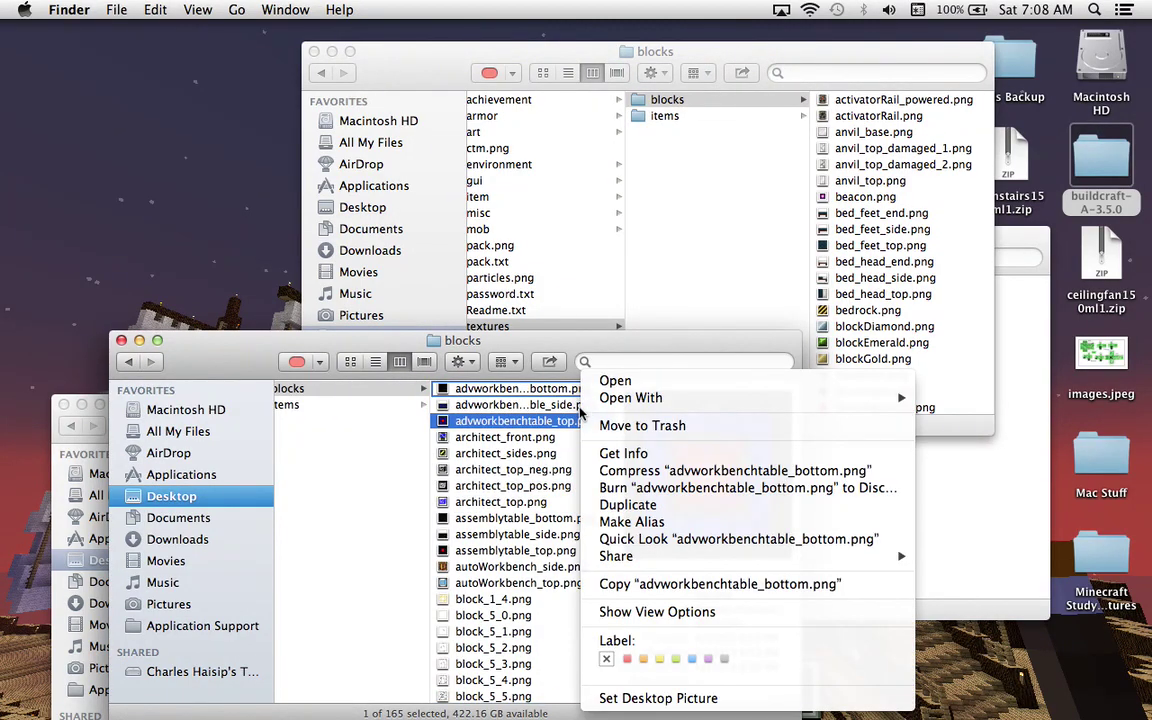
key("Escape")
left_click(535, 503)
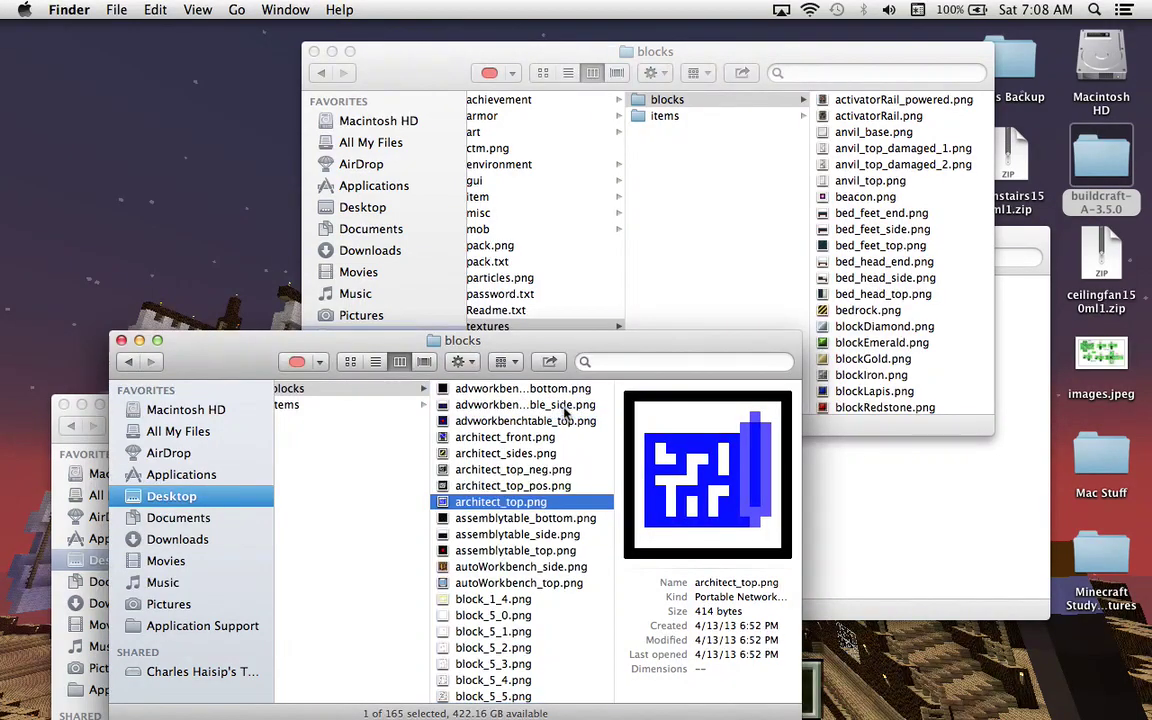
Step: Select all 165 block textures, copy them, and paste them into the pack's blocks folder
left_click(564, 391)
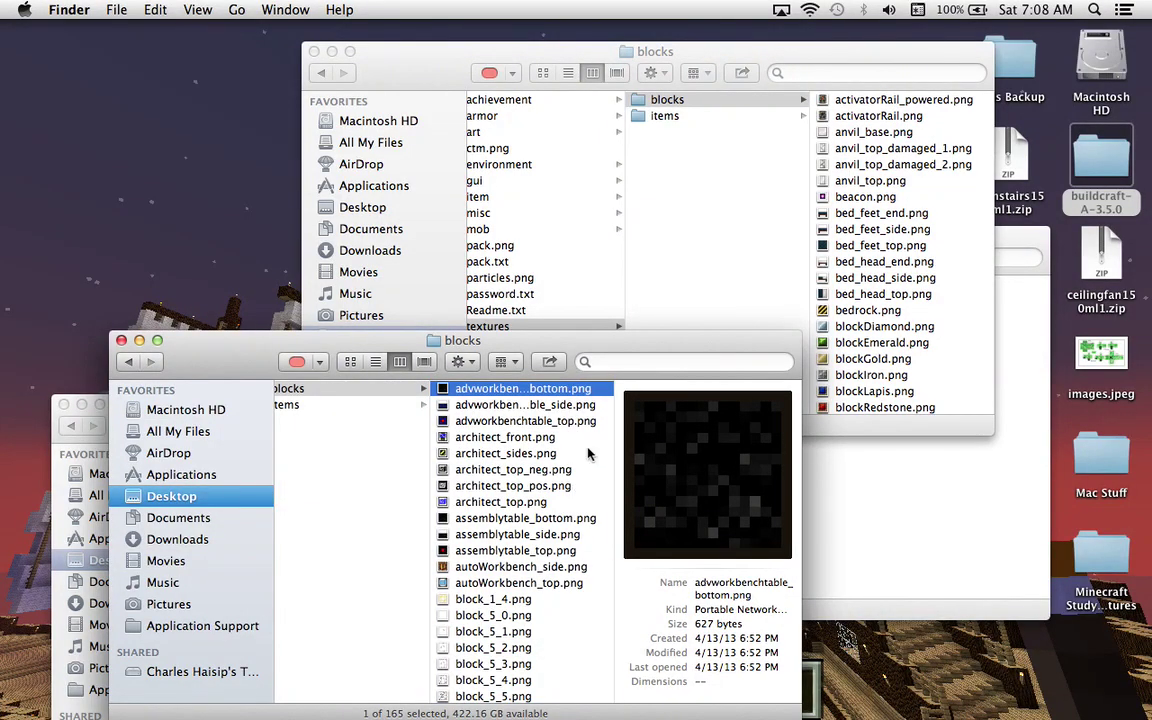
left_click_drag(589, 453, 586, 574)
mouse_move(560, 391)
left_mouse_down()
mouse_move(581, 553)
mouse_move(560, 712)
mouse_move(592, 718)
left_mouse_up()
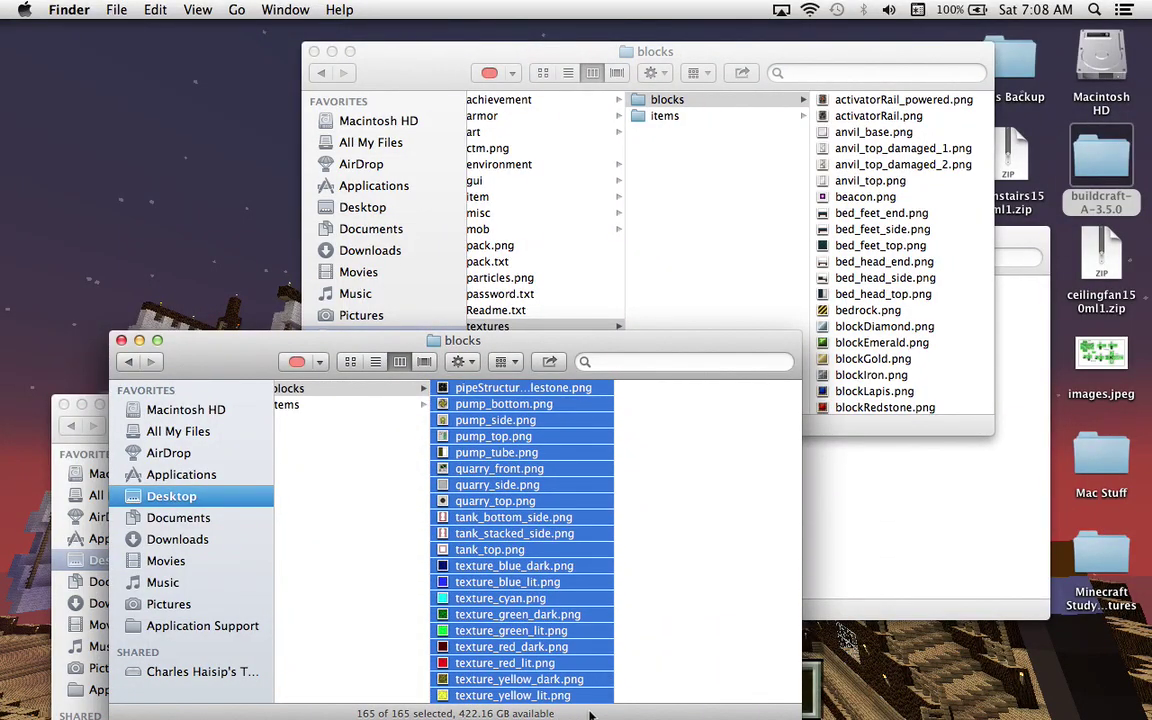
right_click(546, 556)
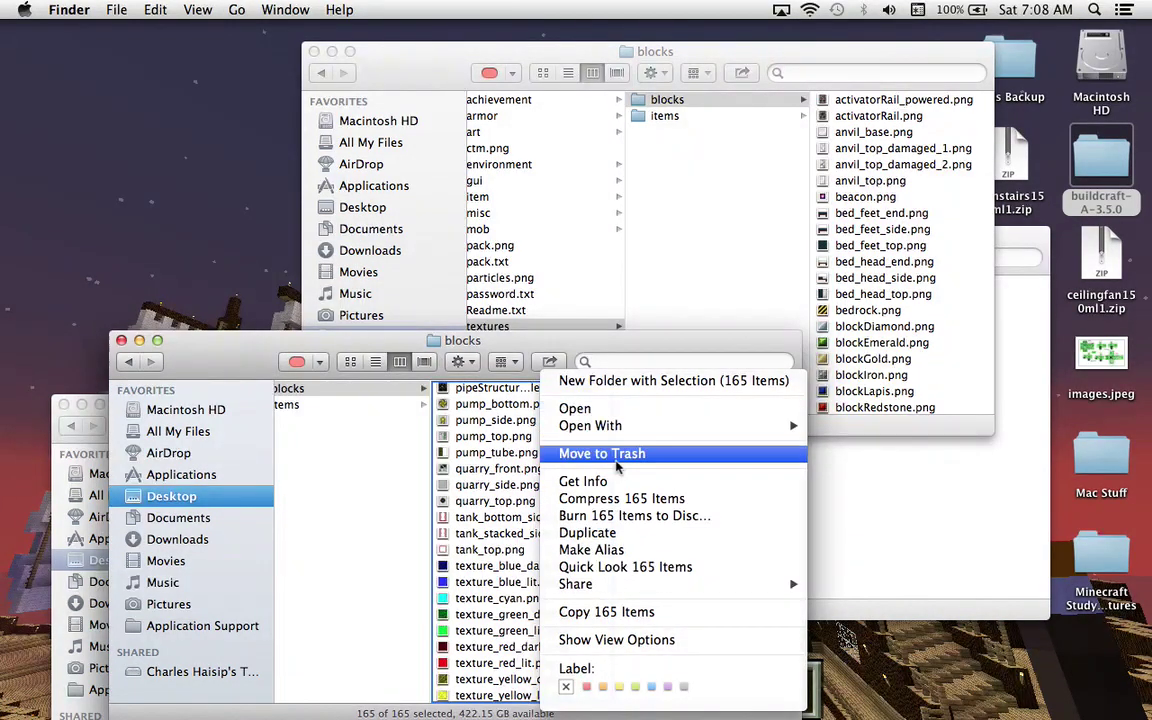
left_click(625, 612)
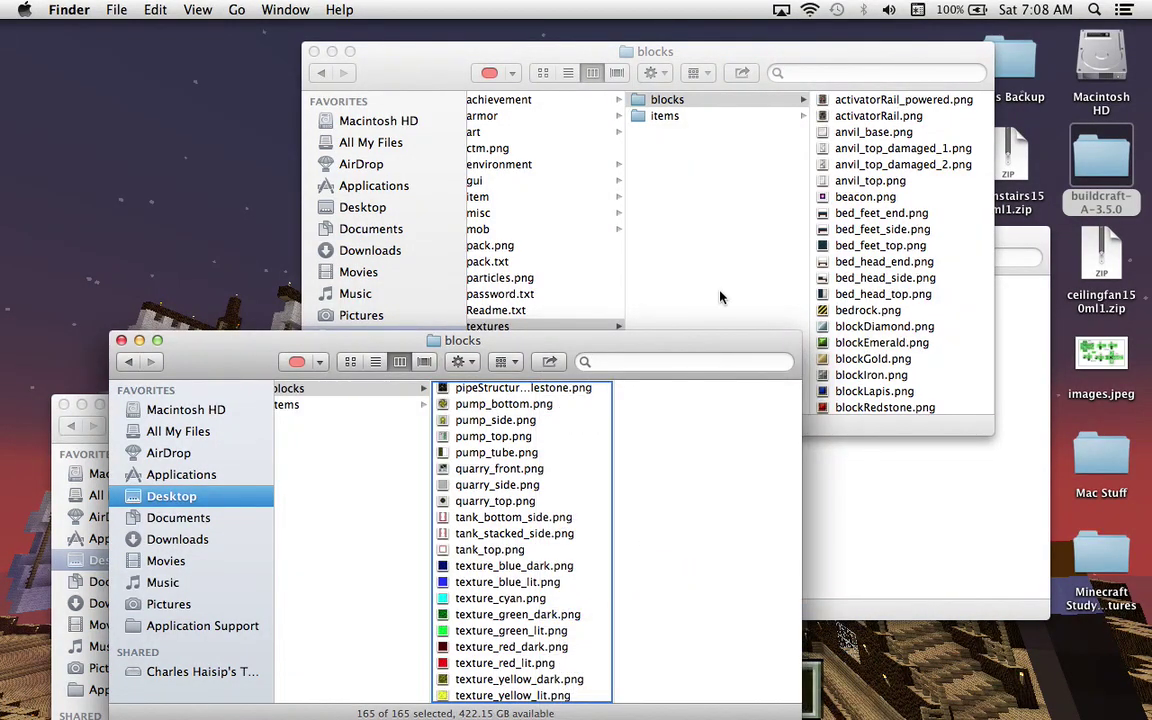
right_click(716, 107)
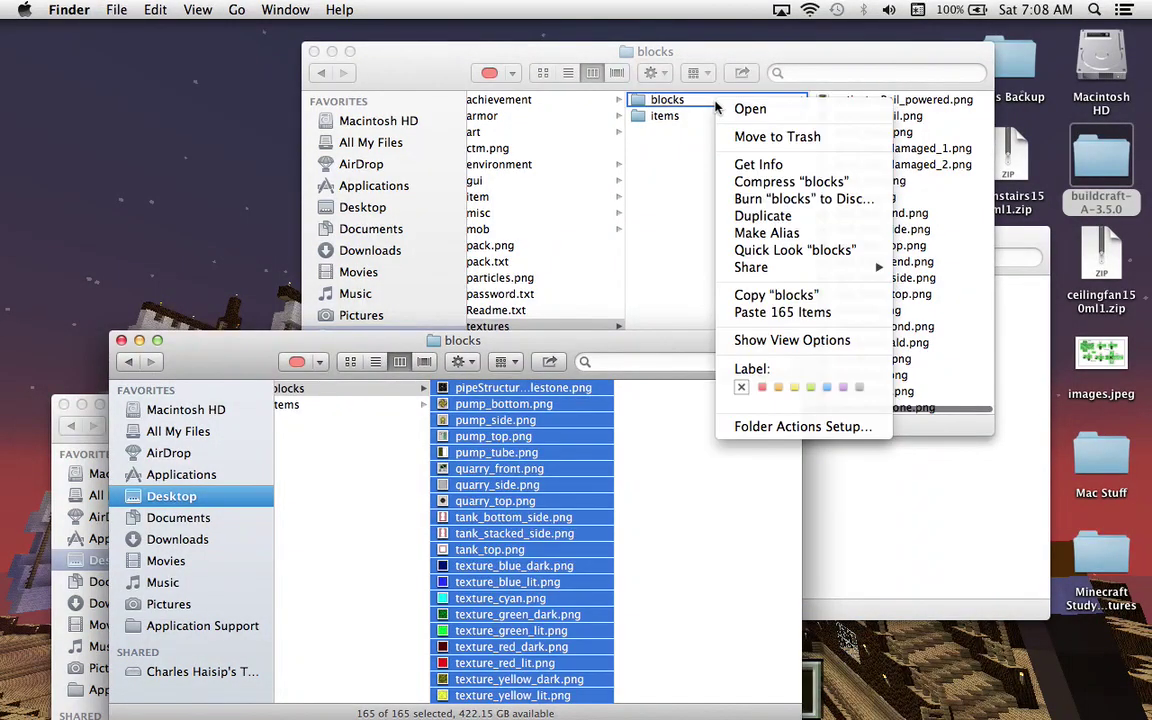
left_click(789, 313)
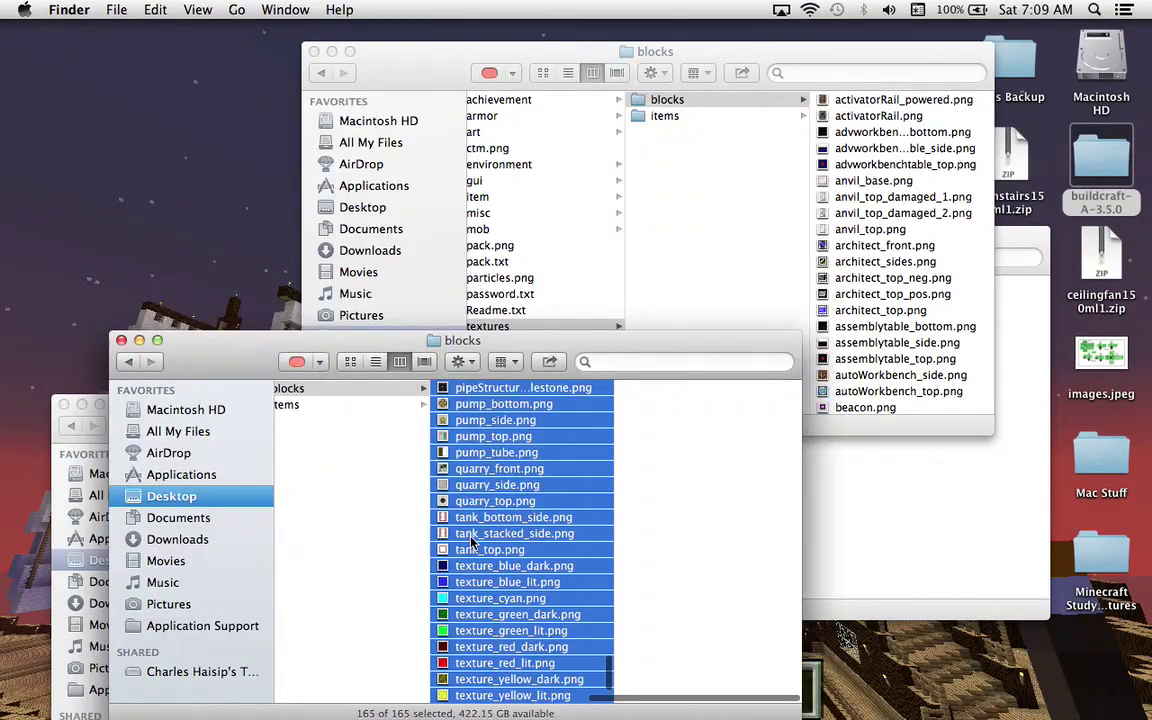
Step: Open BuildCraft's items folder and preview the autarchic gate textures, including a full view of autarchic_gate_diamond_and.png
left_click(345, 407)
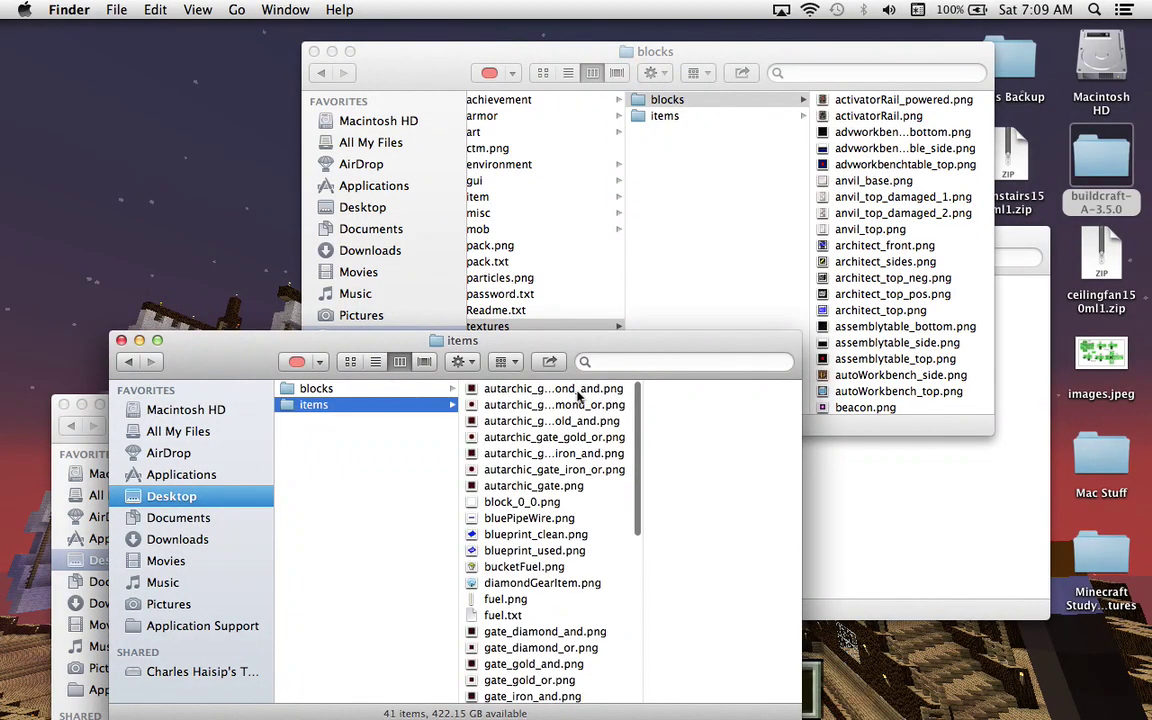
left_click(578, 392)
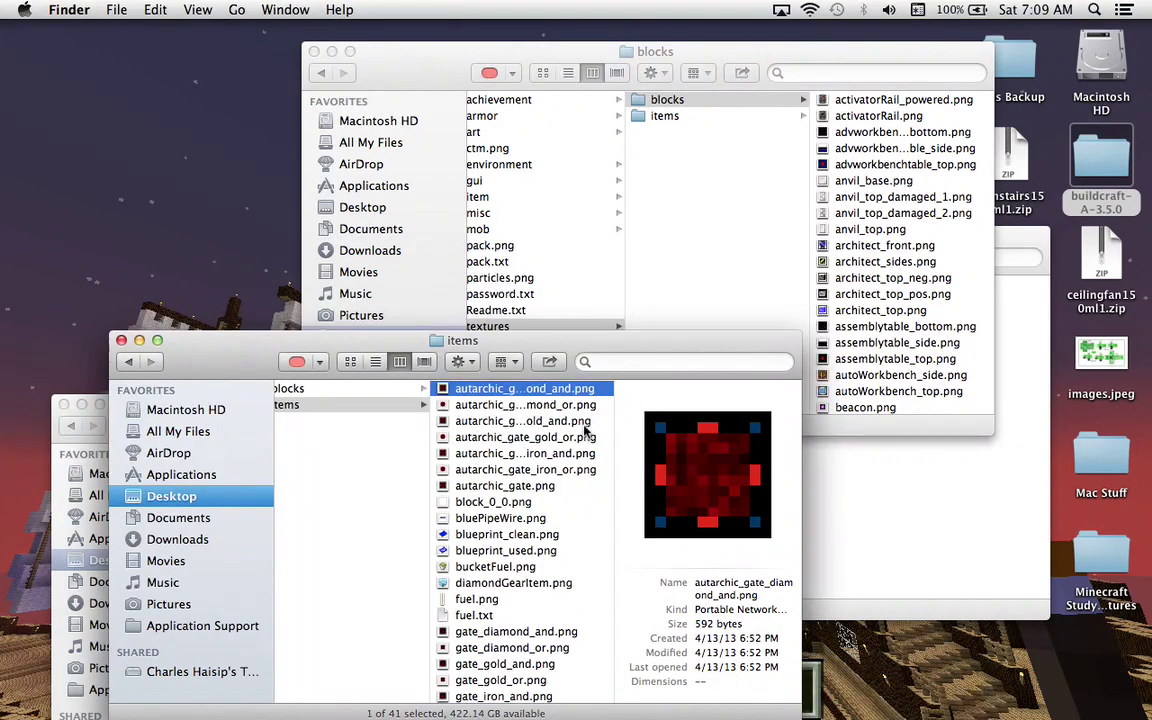
left_click(586, 437)
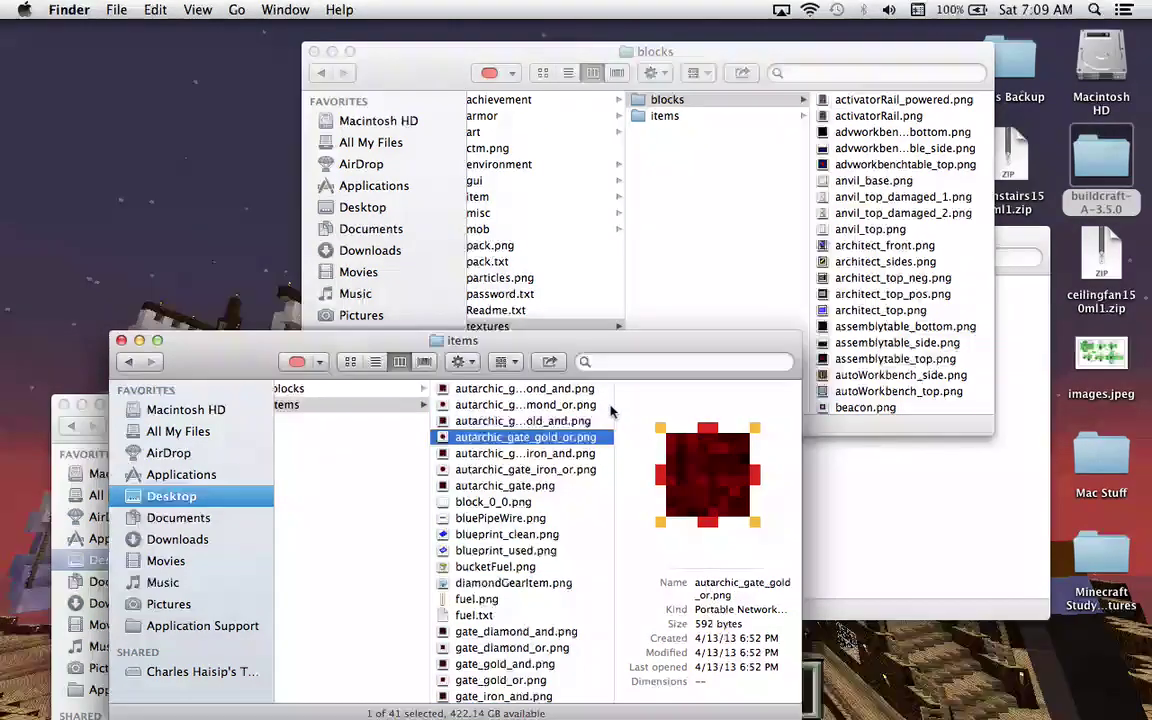
left_click(600, 389)
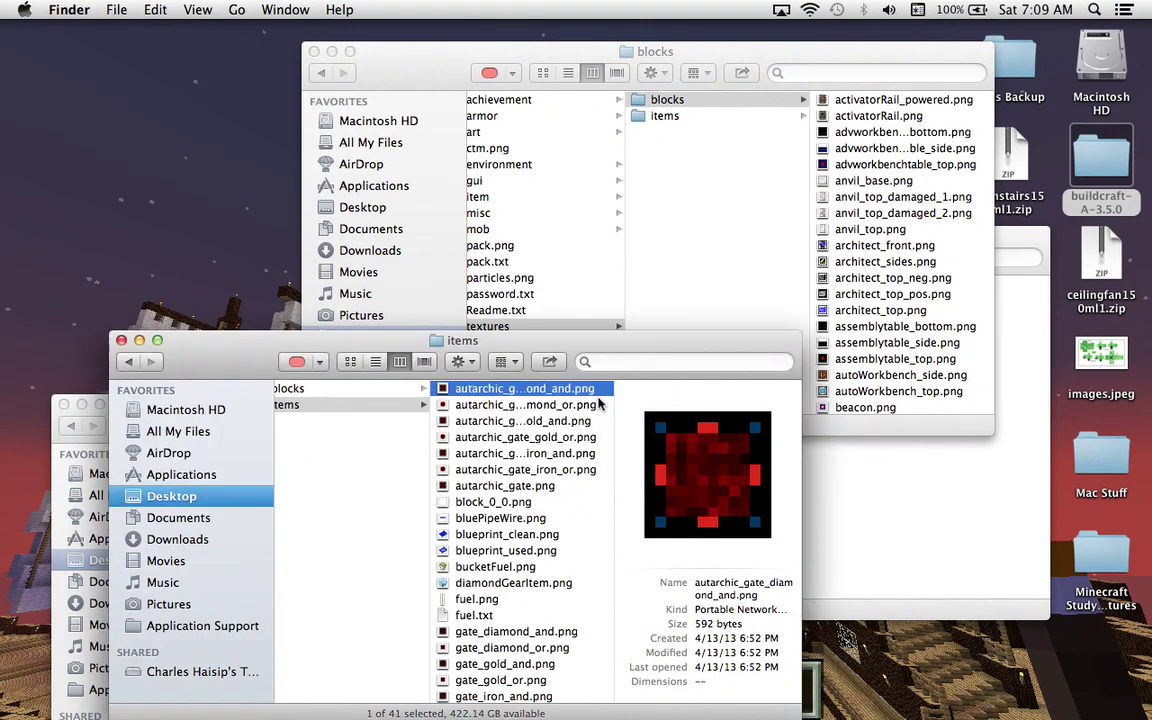
double_click(599, 396)
key("Down")
key("Down")
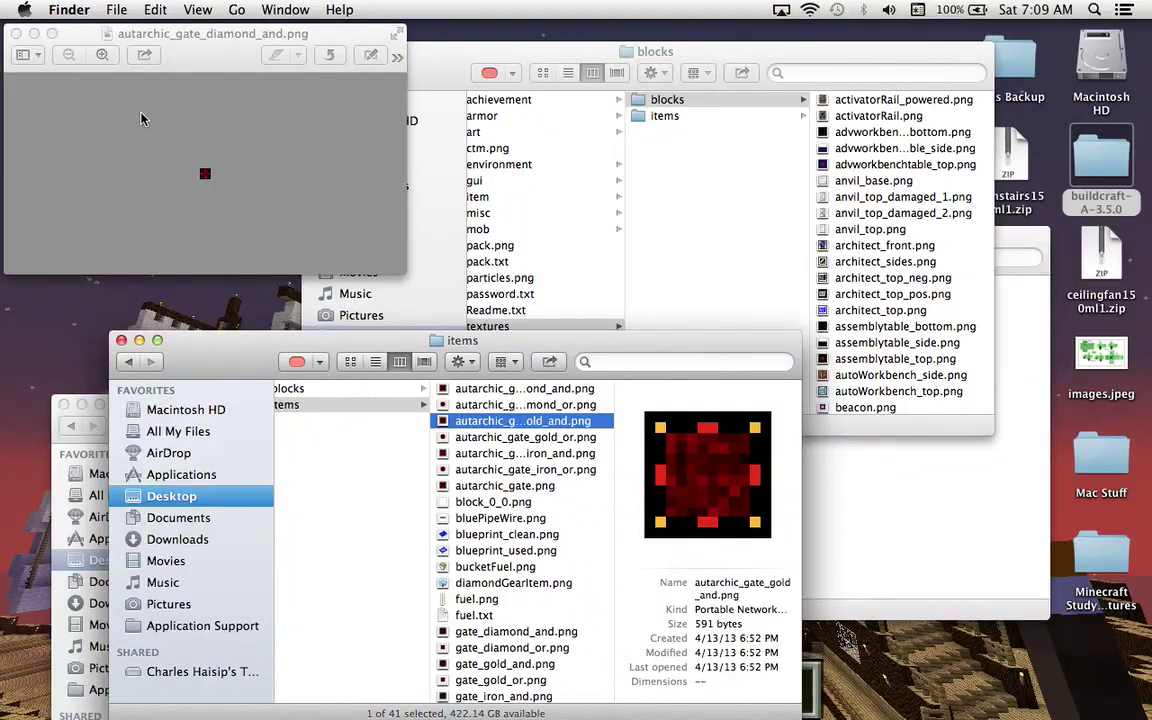
left_click(16, 33)
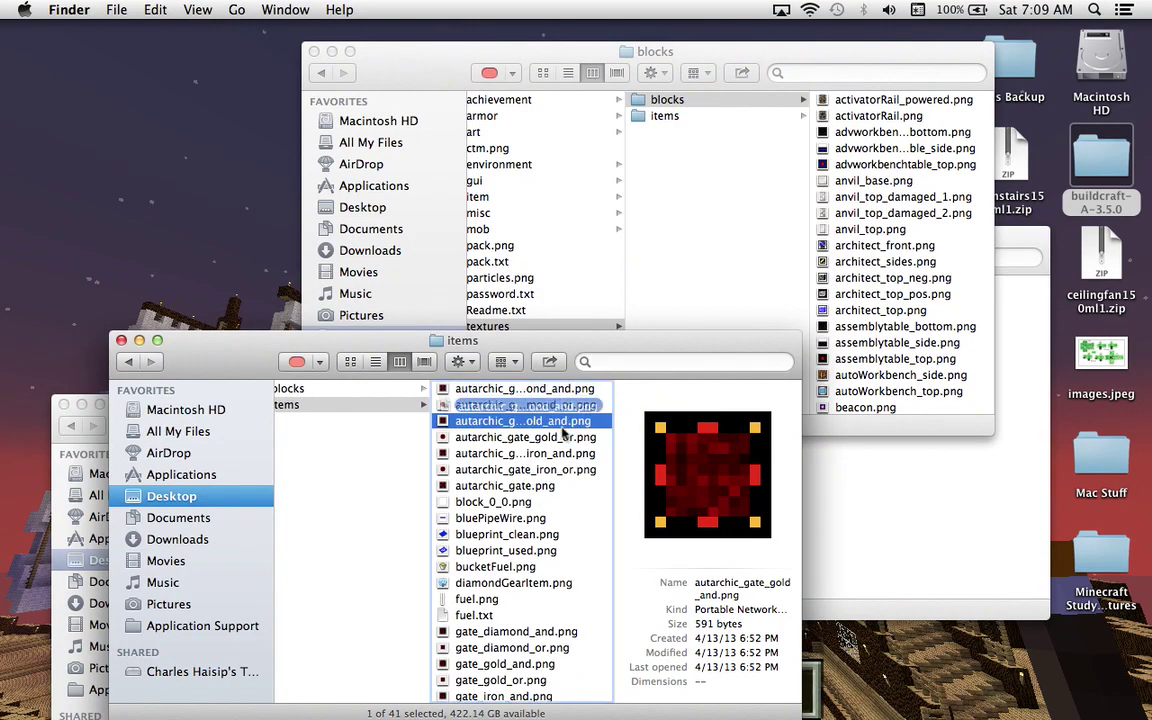
left_click(561, 405)
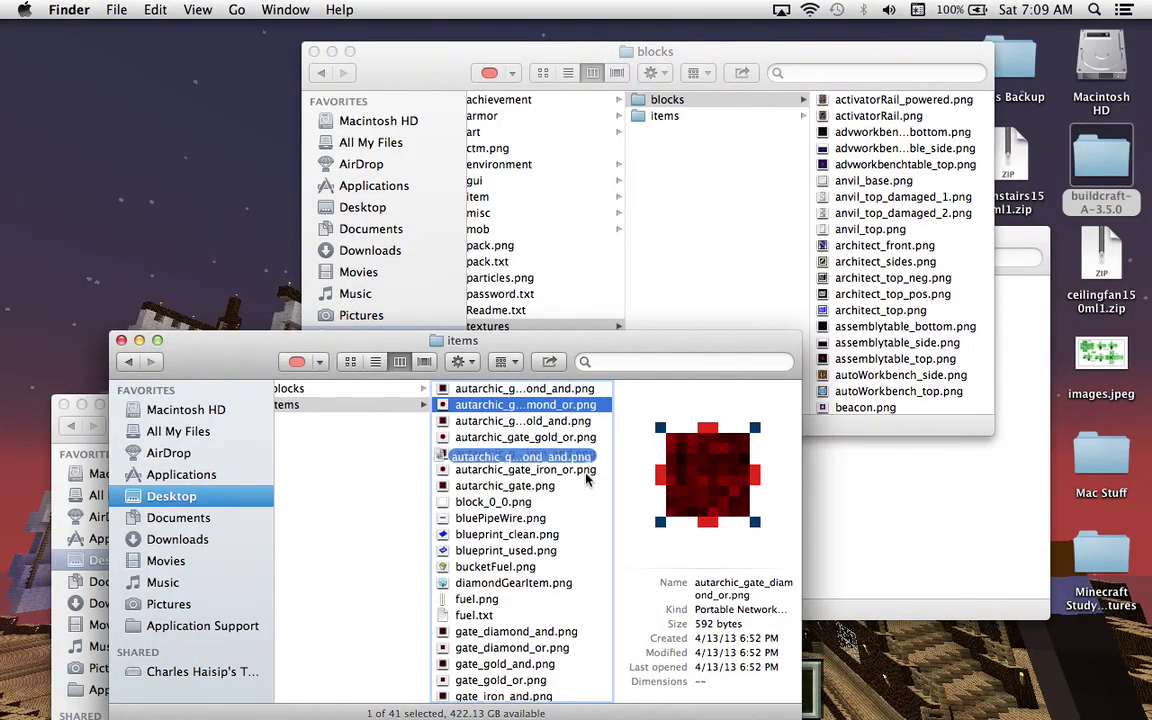
Step: Try selecting runs of item textures from bucketFuel downward and preview pipeWaterproof
mouse_move(572, 566)
left_mouse_down()
mouse_move(550, 695)
mouse_move(540, 681)
left_mouse_up()
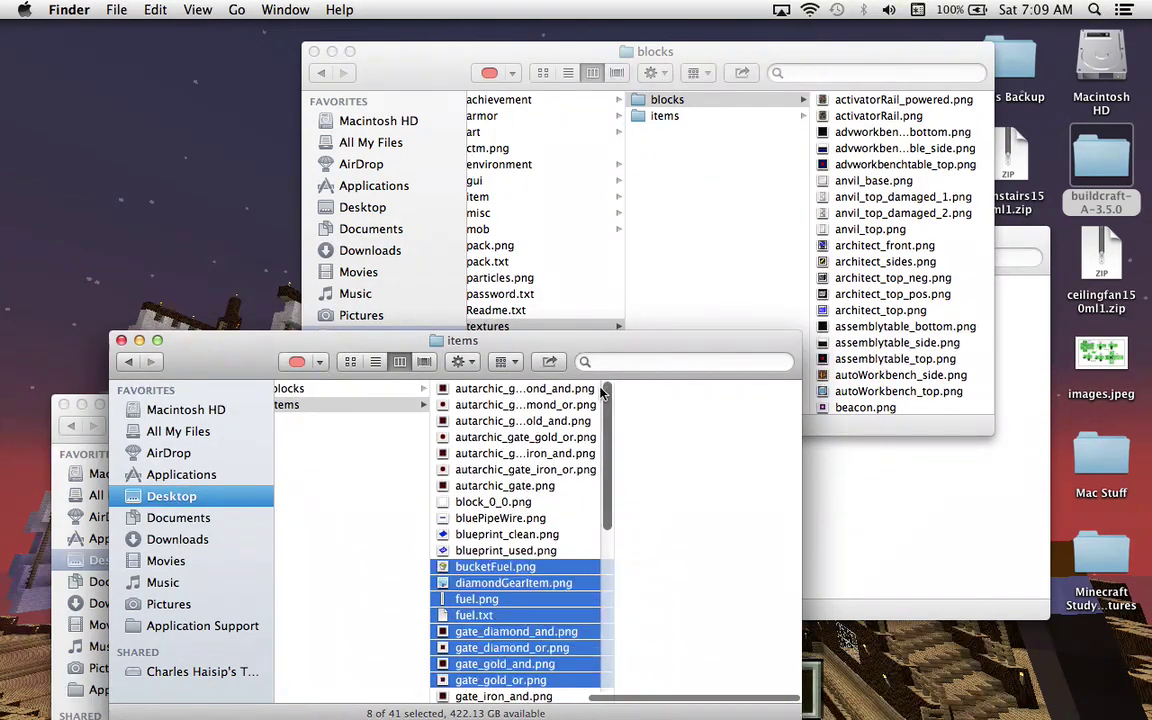
mouse_move(548, 597)
left_mouse_down()
mouse_move(486, 538)
mouse_move(562, 548)
mouse_move(502, 482)
left_mouse_up()
left_click(606, 391)
mouse_move(606, 391)
left_mouse_down()
mouse_move(594, 520)
mouse_move(606, 712)
left_mouse_up()
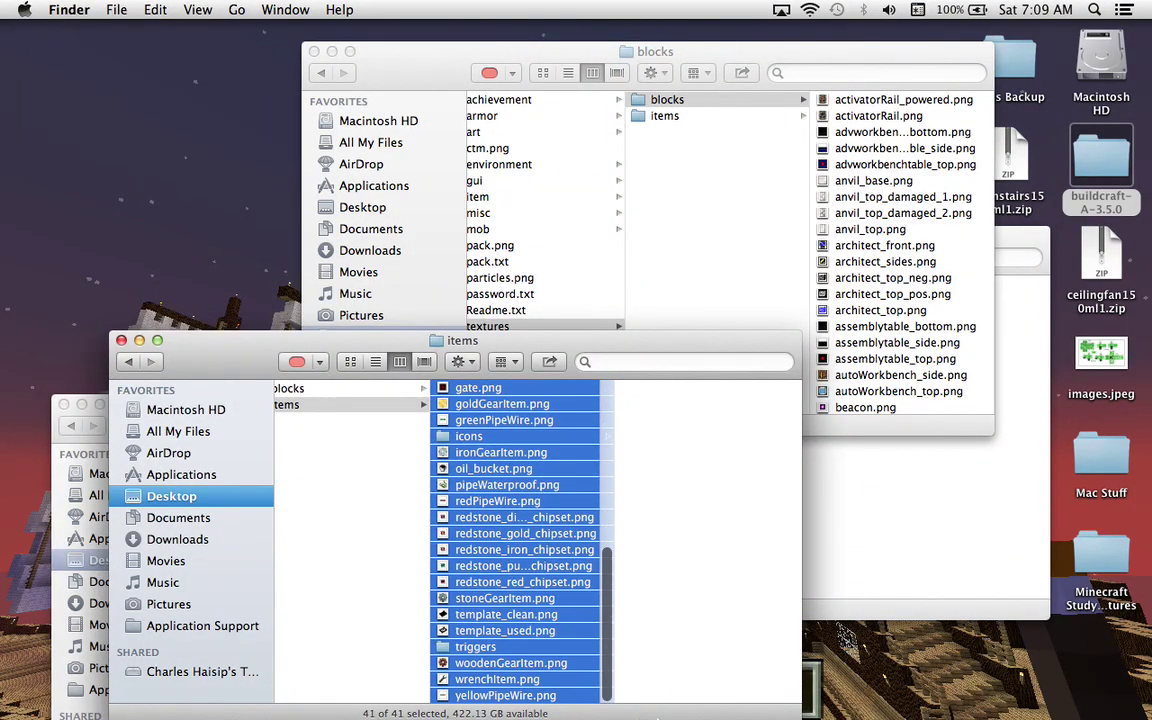
left_click(548, 487)
scroll(548, 488, "up", 10)
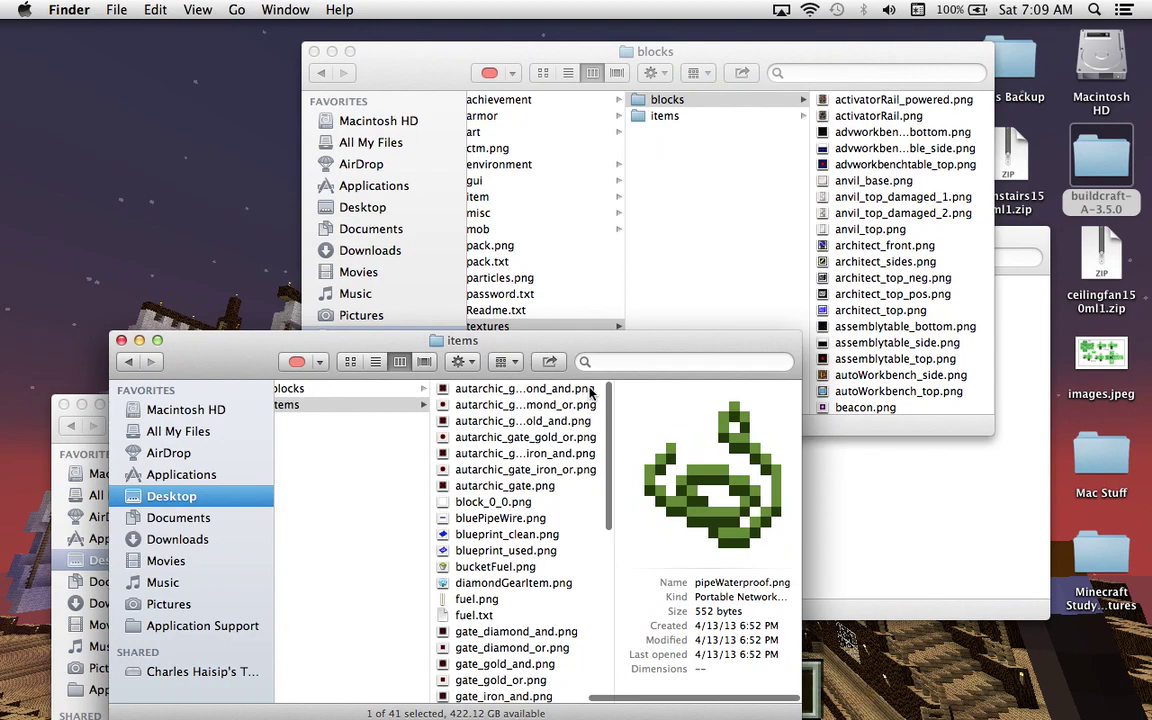
scroll(580, 400, "up", 2)
Step: Select all 41 BuildCraft item textures and copy them
left_click(585, 391)
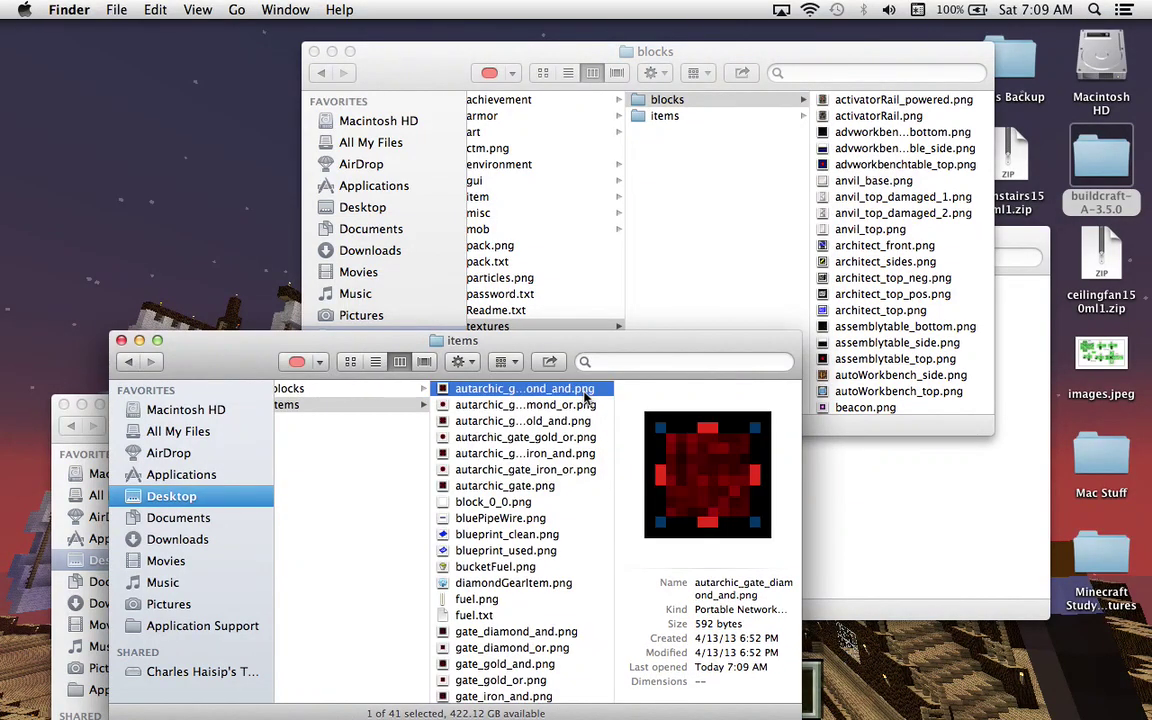
key("Down")
key("Down")
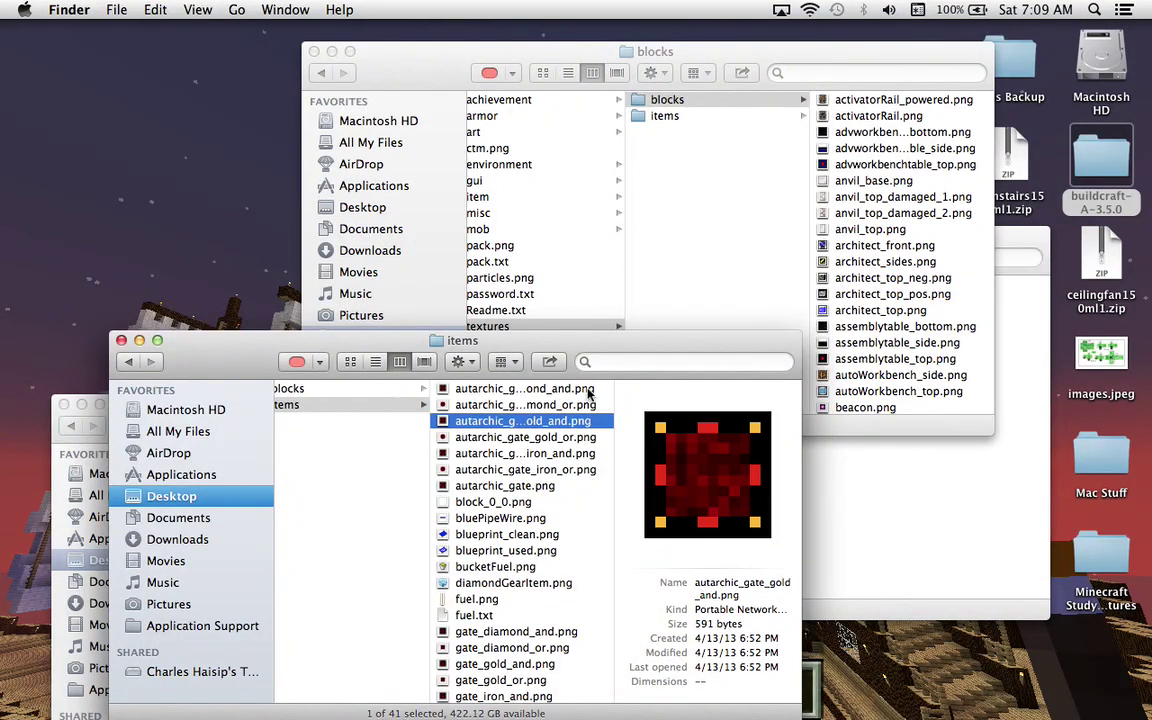
left_click(589, 392)
left_click(586, 402)
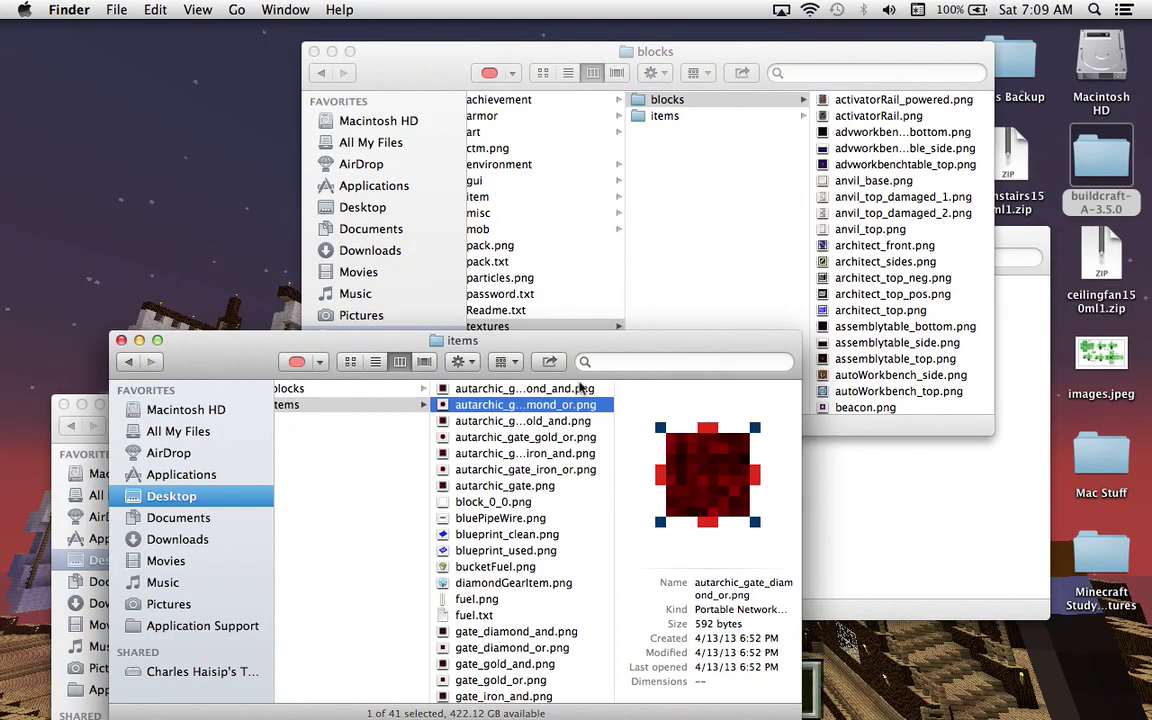
left_click_drag(586, 402, 586, 396)
left_click(589, 389, "shift")
left_click_drag(601, 410, 580, 698)
right_click(505, 538)
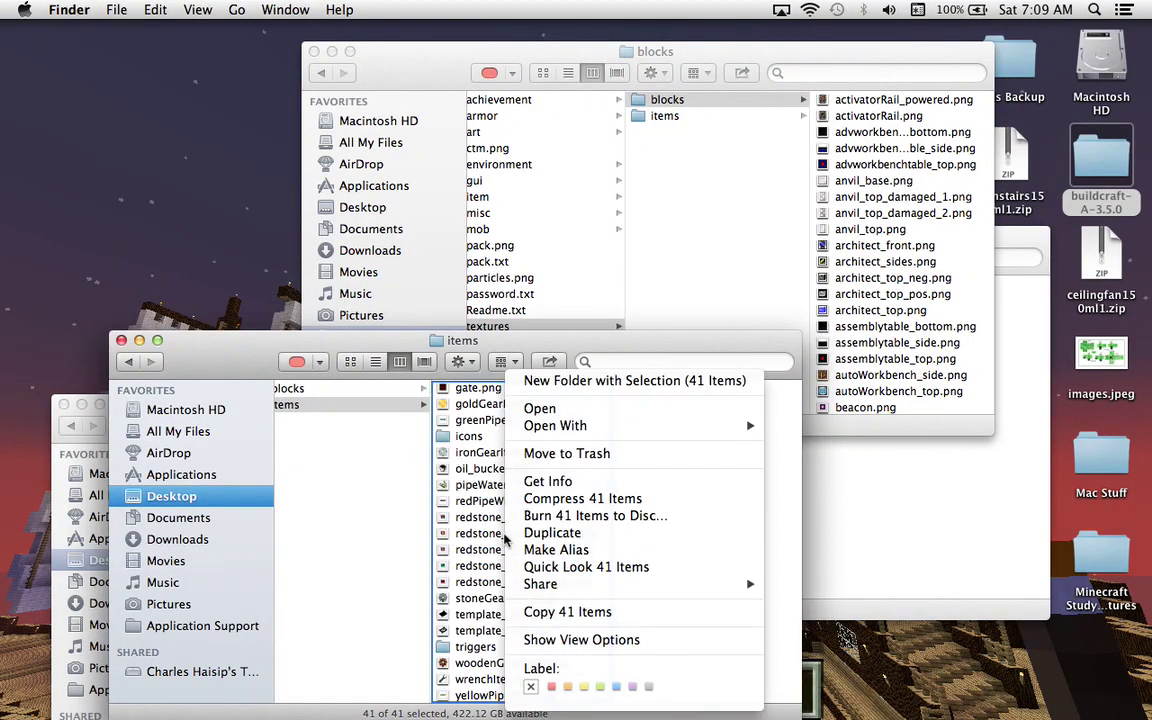
left_click(598, 614)
Step: Paste the 41 textures into the pack's items folder and close the Downloads and items windows
left_click(676, 116)
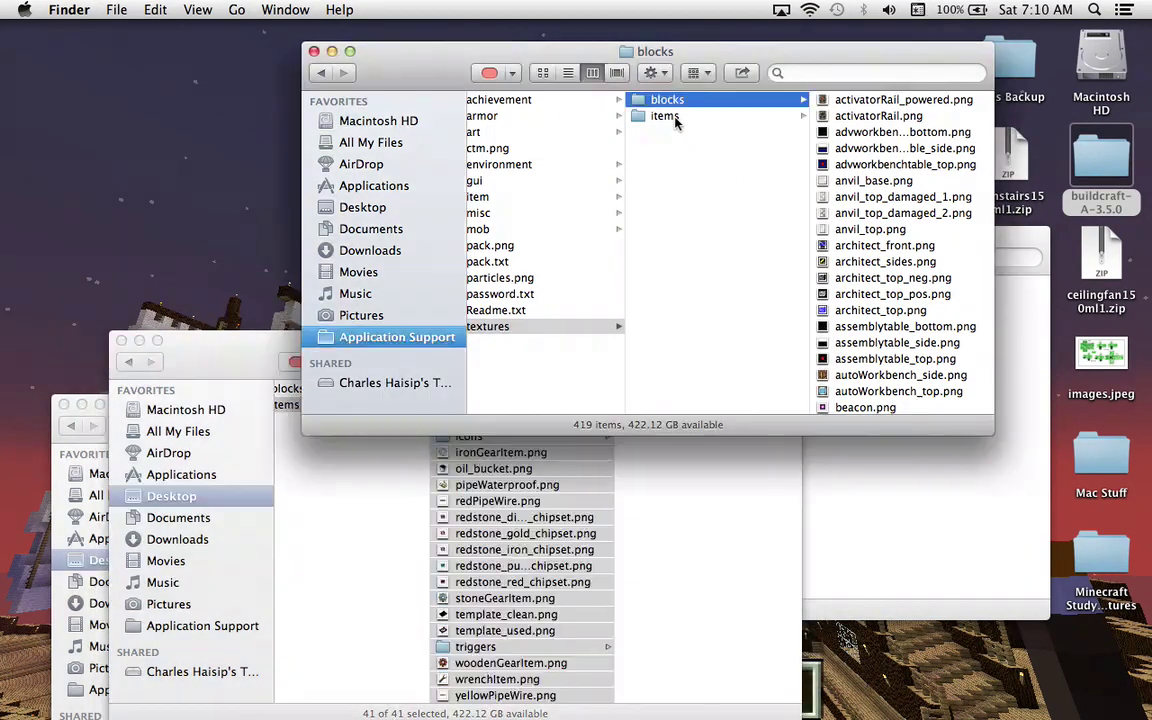
left_click(676, 116)
right_click(684, 118)
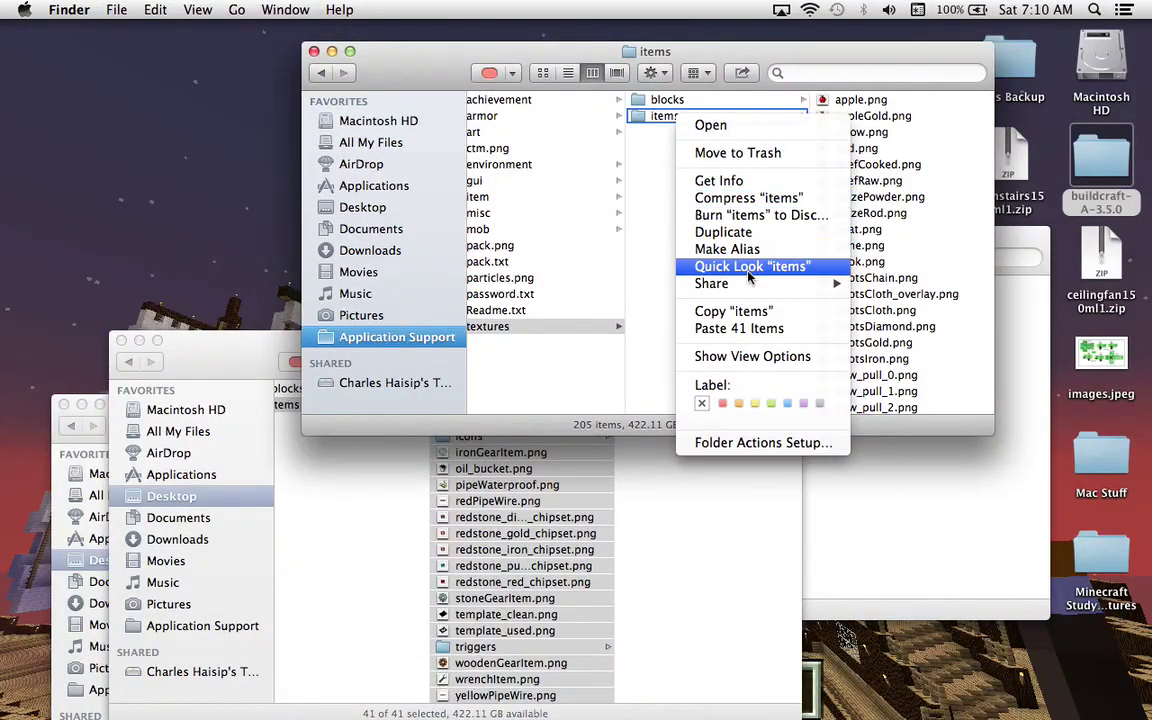
left_click(748, 328)
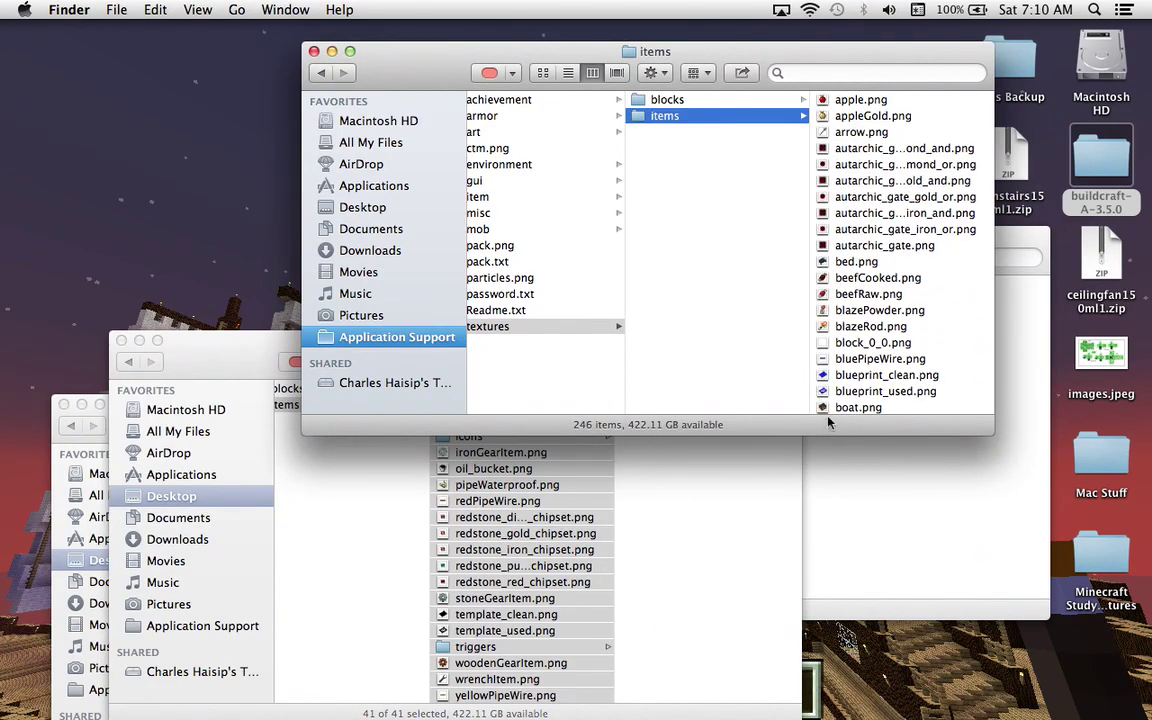
left_click(870, 553)
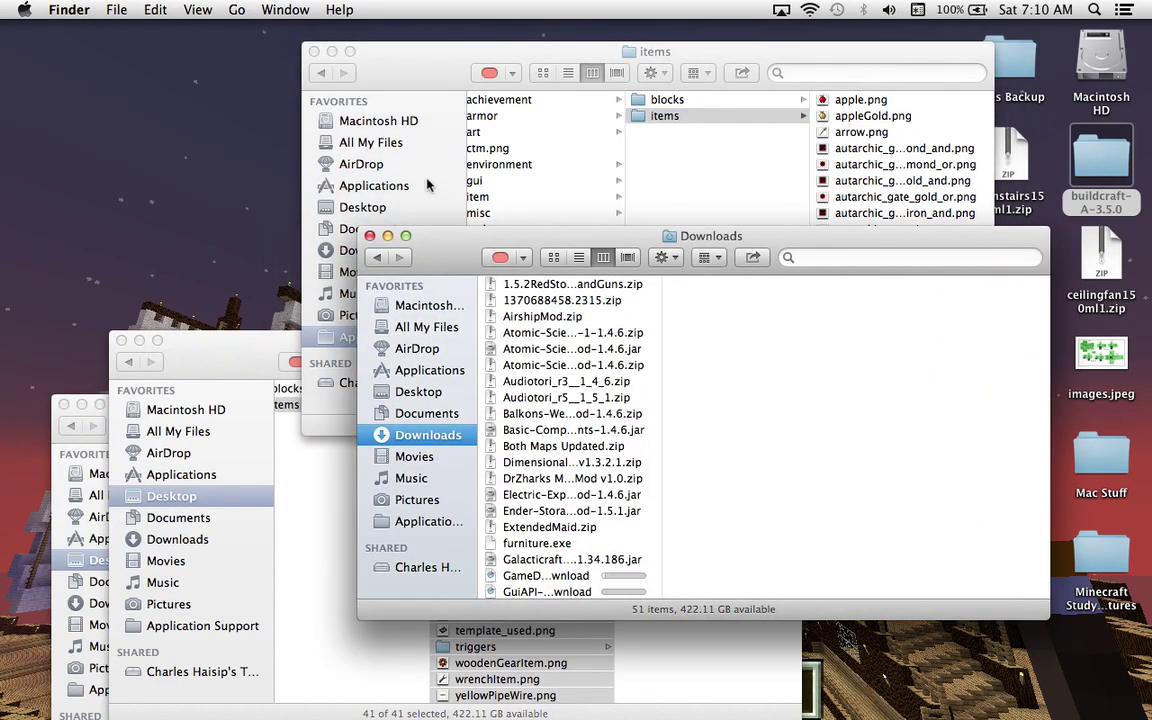
left_click(371, 236)
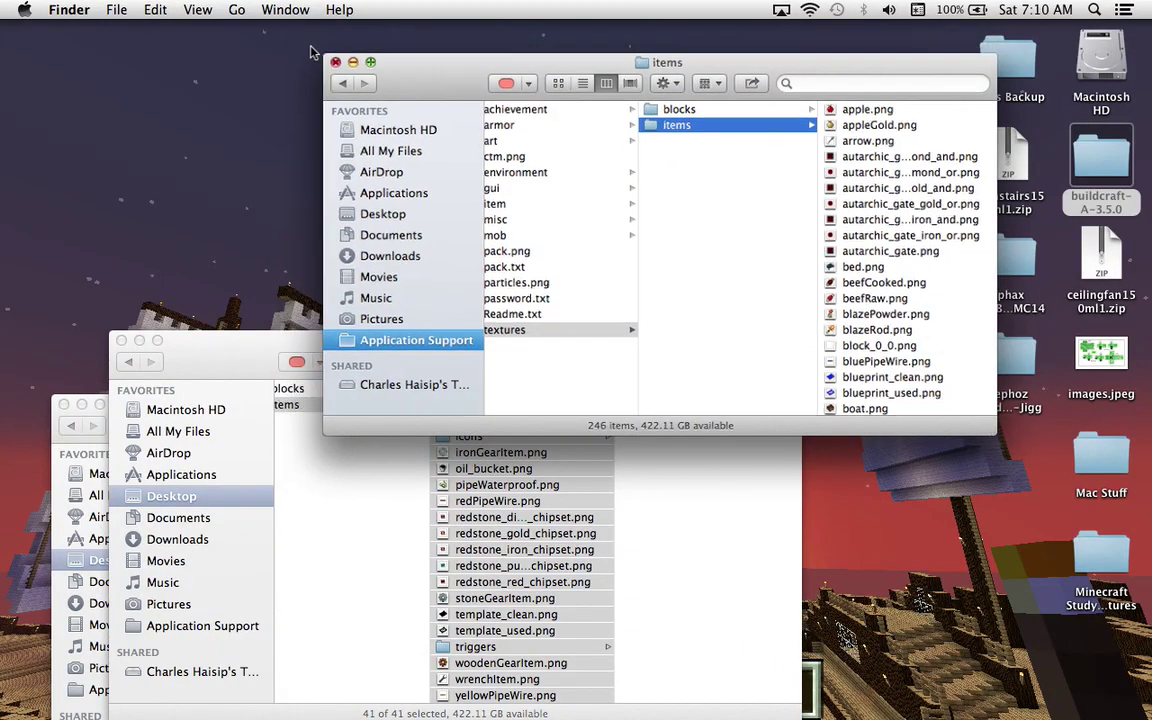
left_click(313, 51)
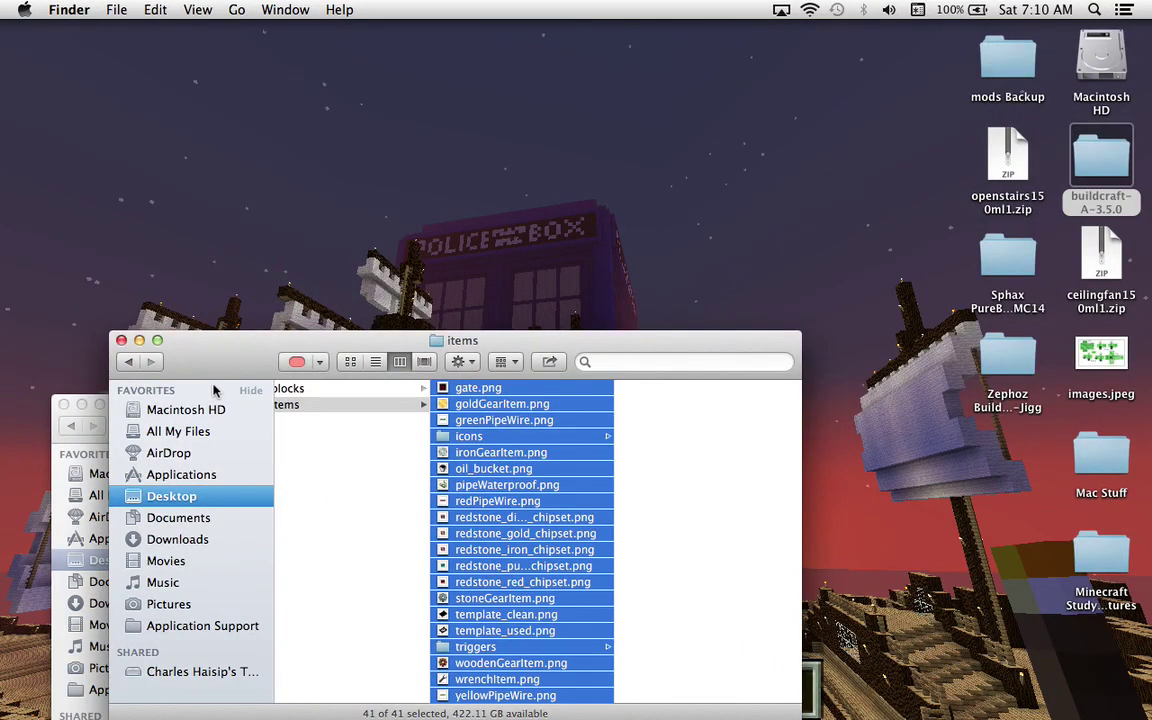
mouse_move(219, 366)
left_mouse_down()
mouse_move(257, 365)
mouse_move(419, 416)
left_mouse_up()
Step: Close the BuildCraft items window and select TechnicLauncher.jar in the Minecraft folder
left_click(315, 388)
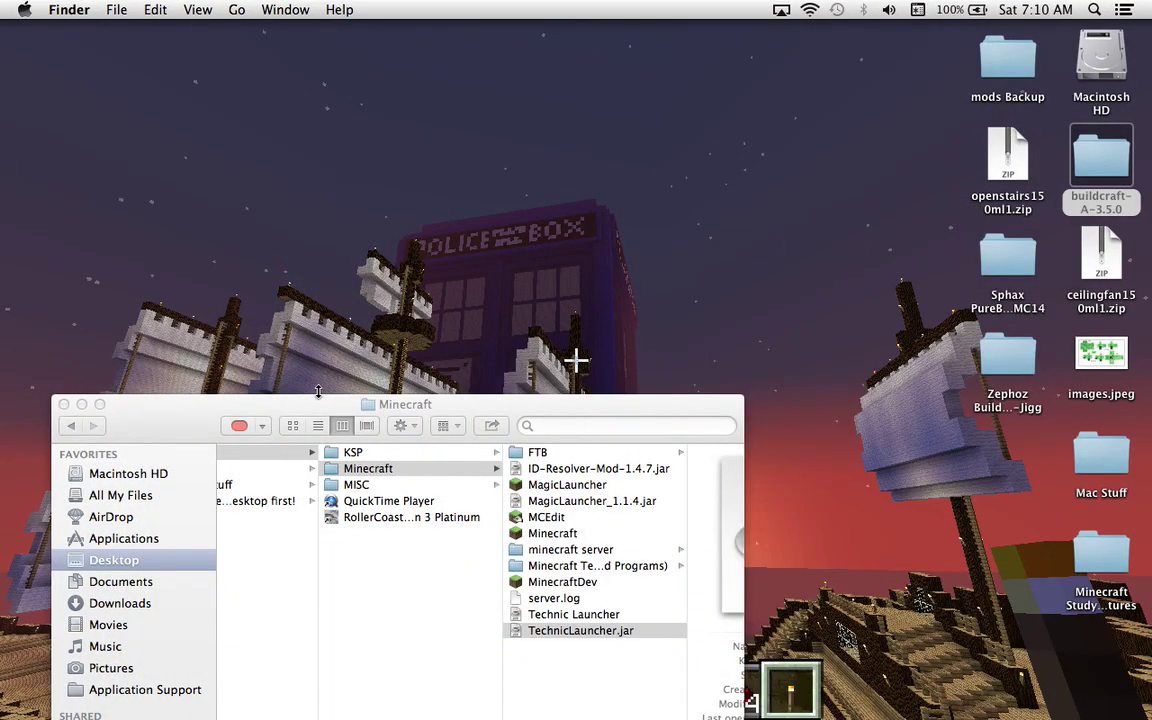
left_click(631, 638)
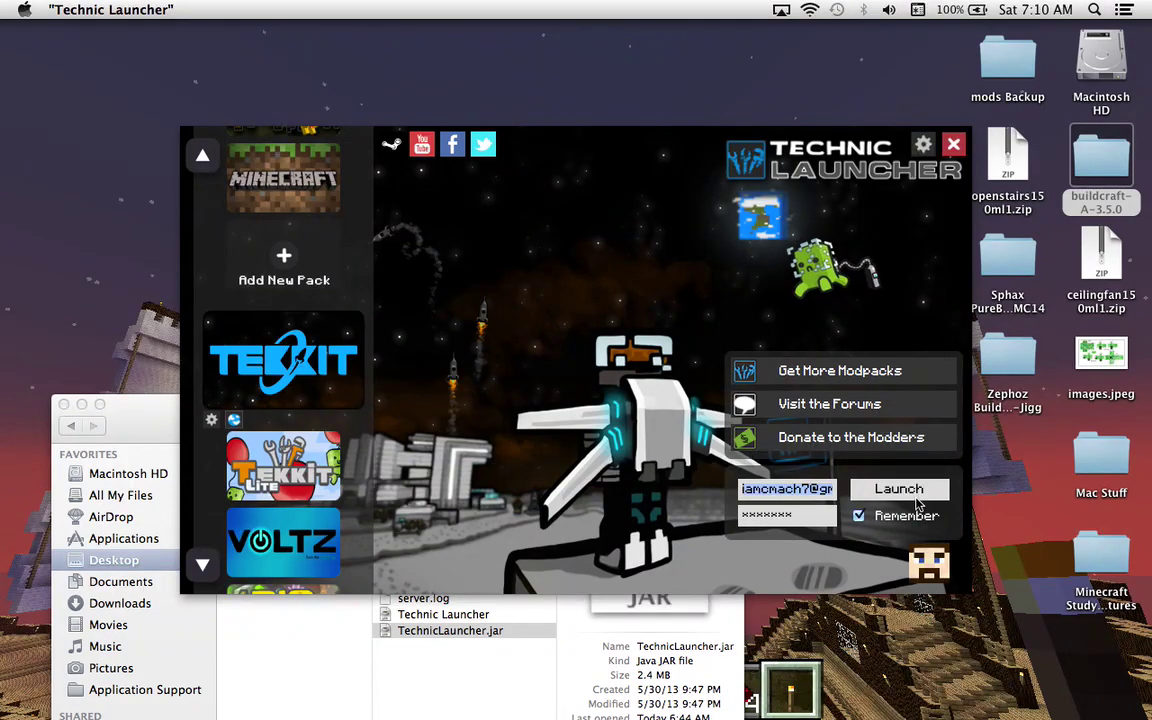
Step: Launch the Tekkit modpack from Technic Launcher
left_click(918, 493)
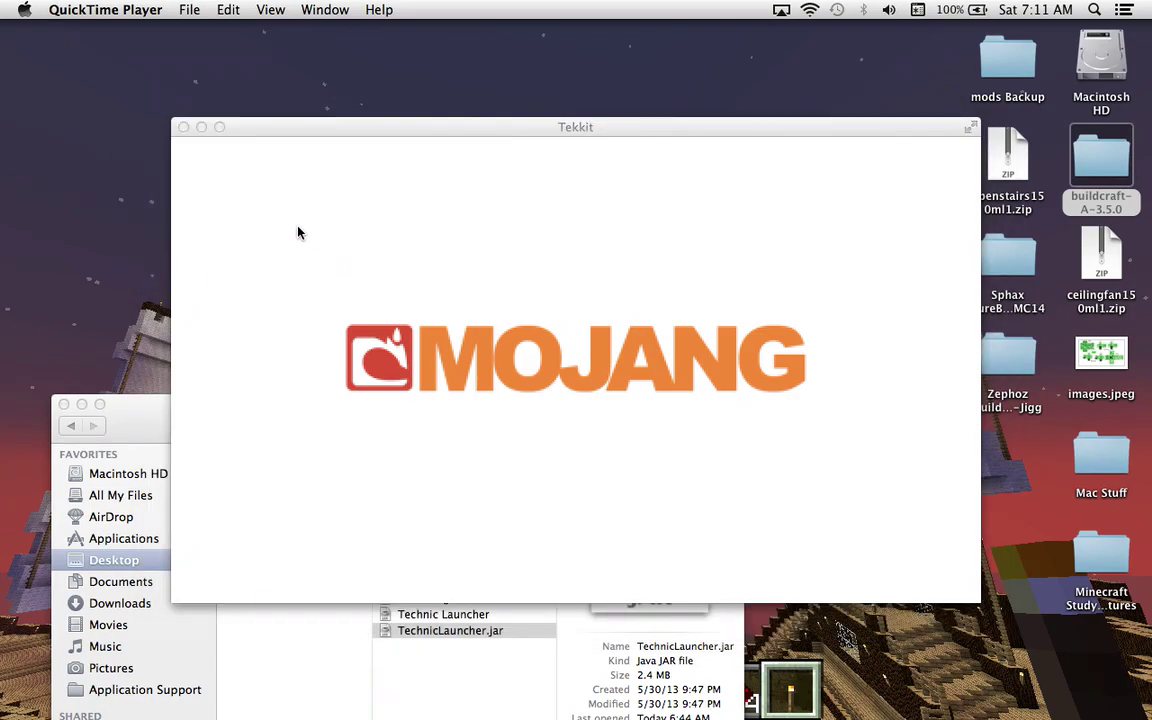
Step: Move the loading Tekkit window to the screen's bottom and close the Minecraft folder window
left_click(475, 305)
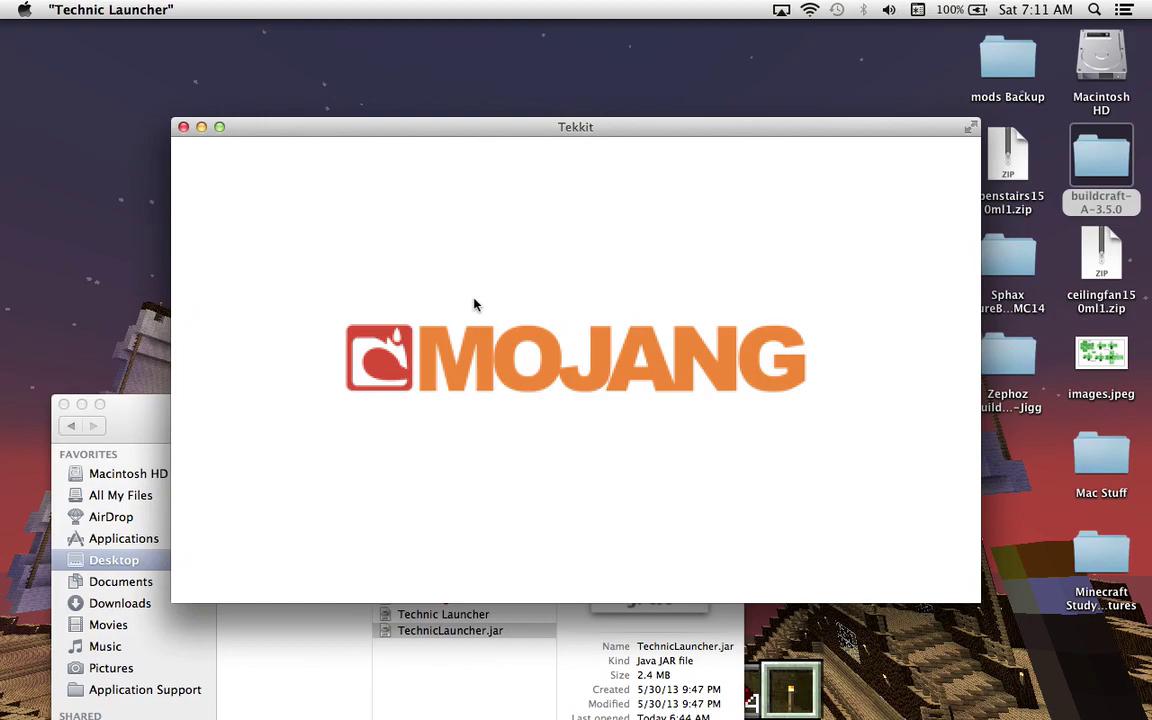
mouse_move(688, 130)
left_mouse_down()
mouse_move(680, 712)
mouse_move(676, 662)
left_mouse_up()
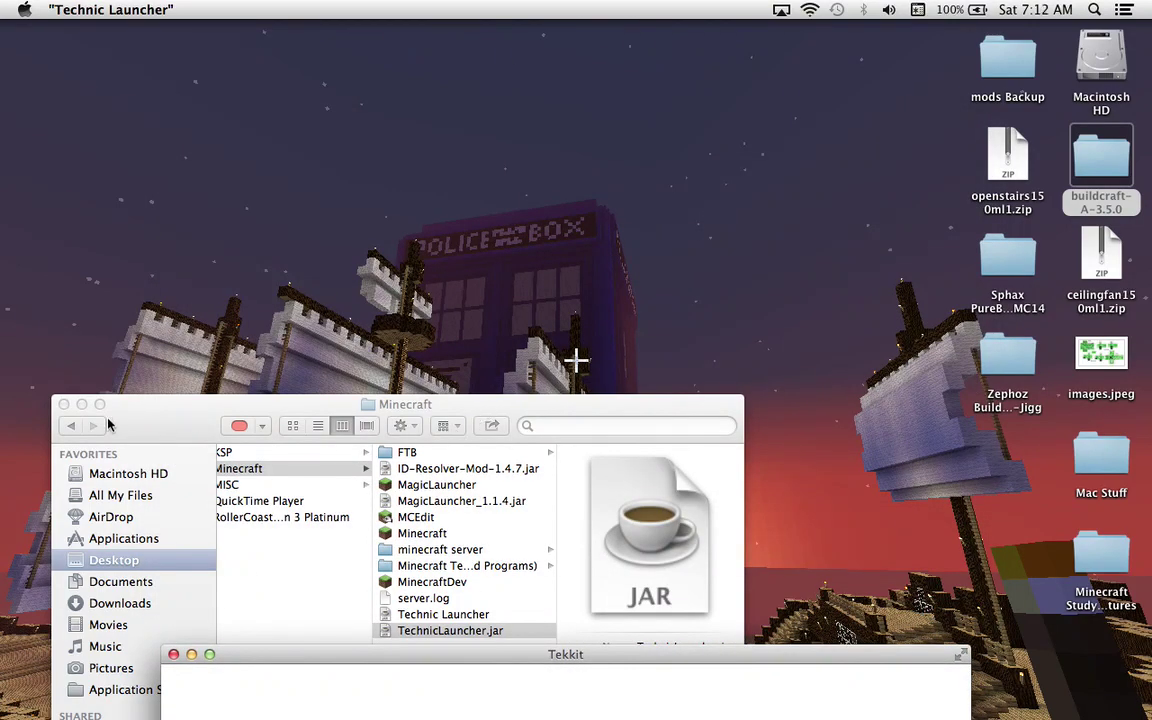
left_click(63, 404)
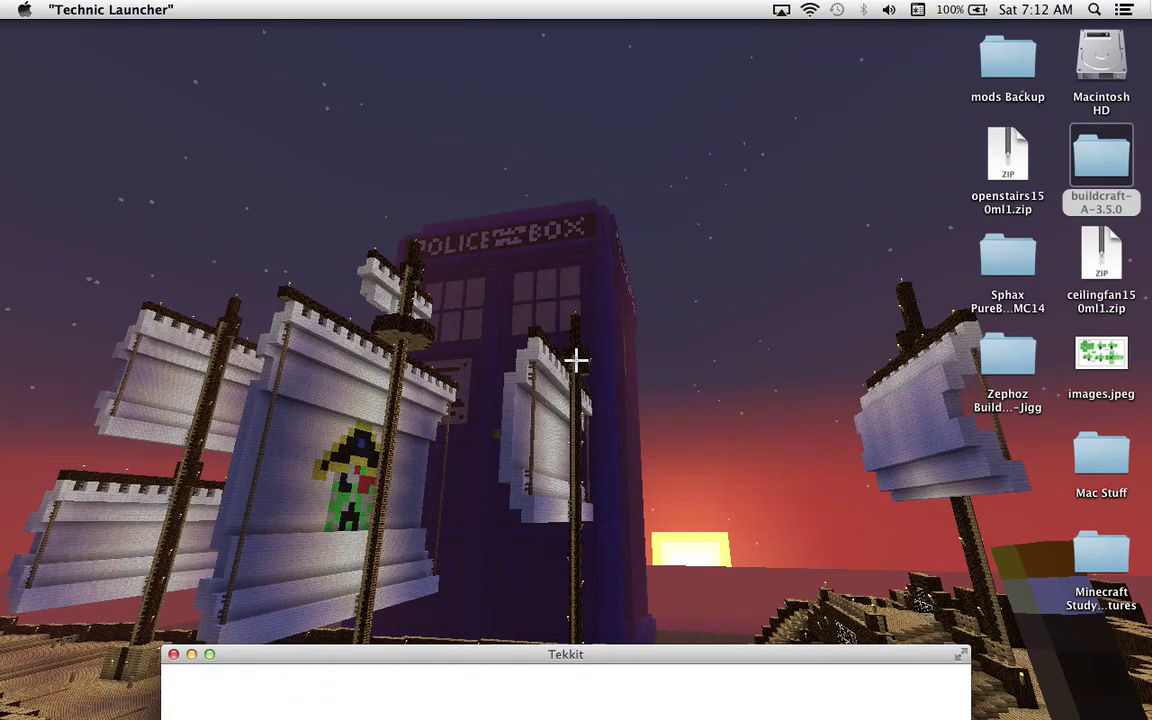
Step: Dismiss the Spotlight results and choose File > Open File in QuickTime Player
left_click(1094, 10)
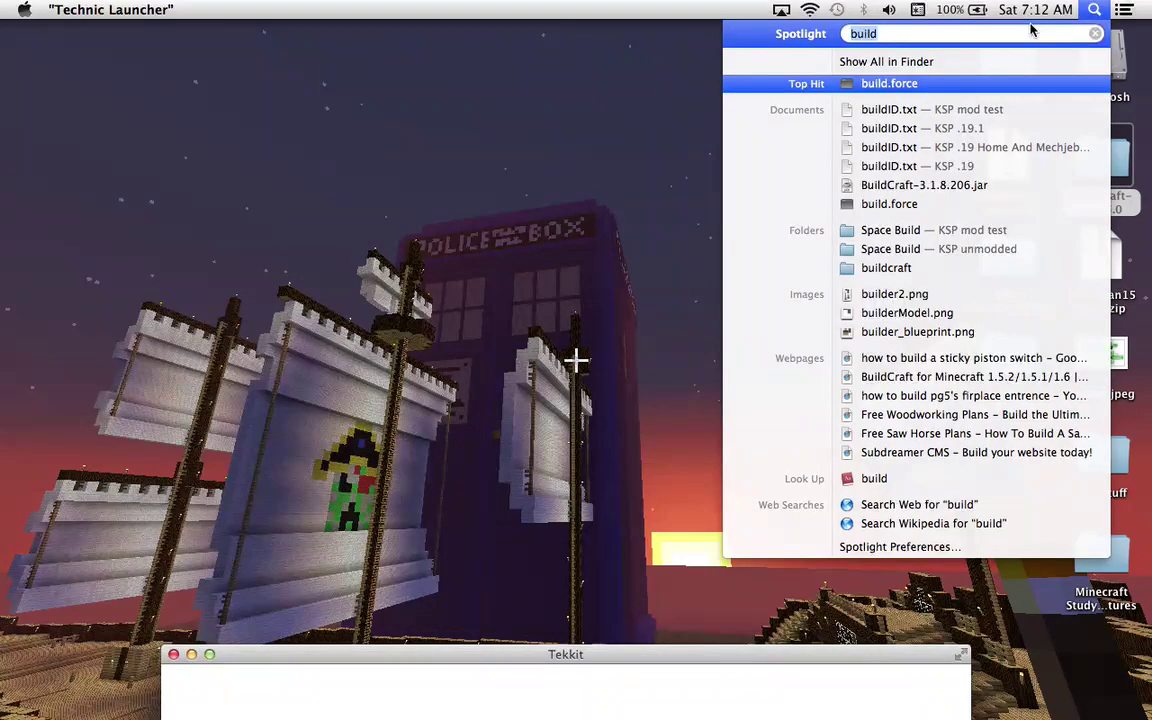
left_click(337, 188)
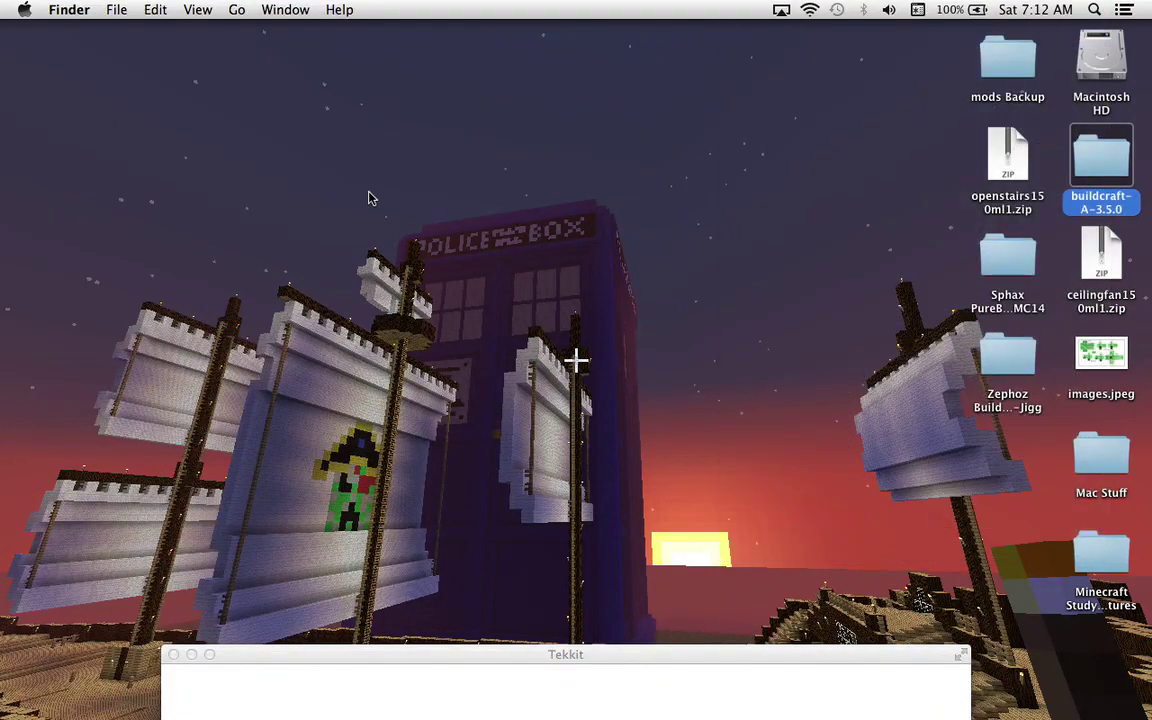
left_click(189, 10)
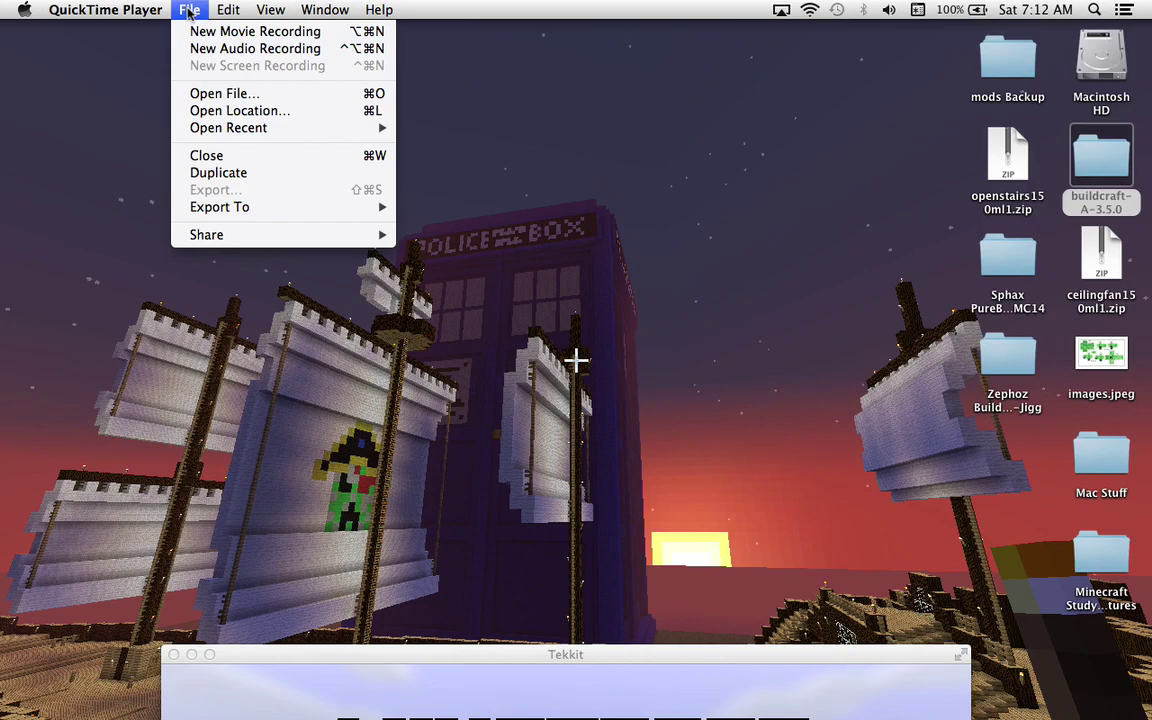
left_click(229, 96)
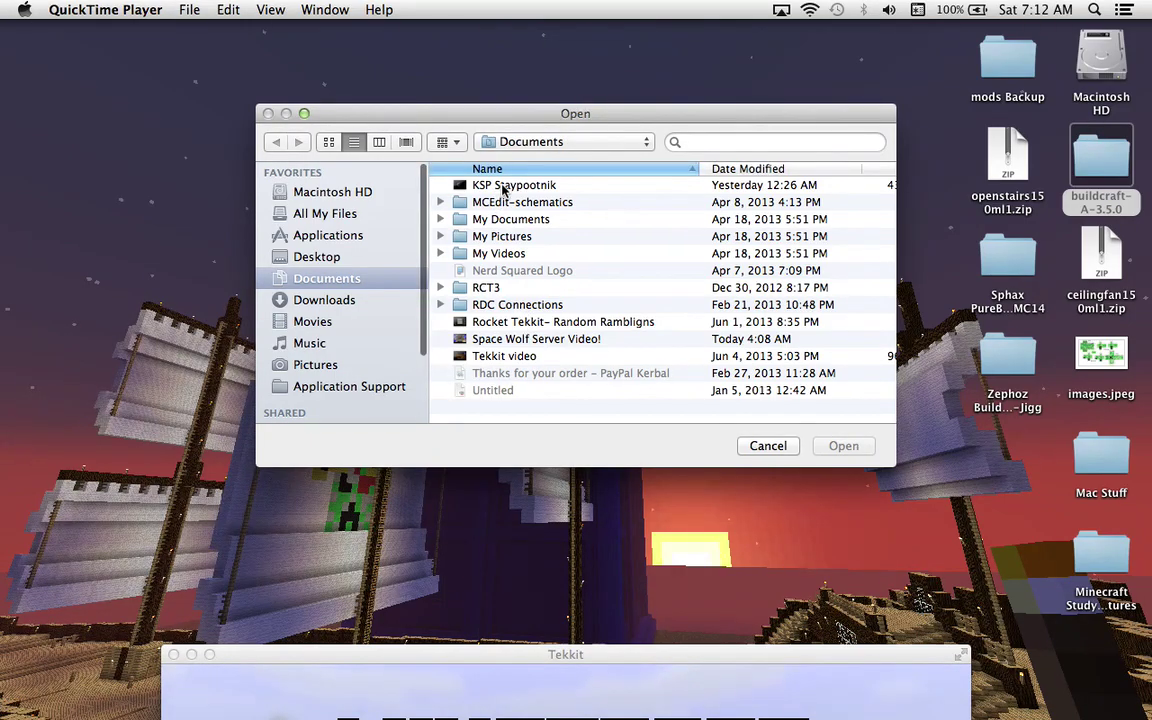
Step: Browse the Documents and Downloads folders in the Open dialog, then cancel it
right_click(503, 189)
right_click(456, 187)
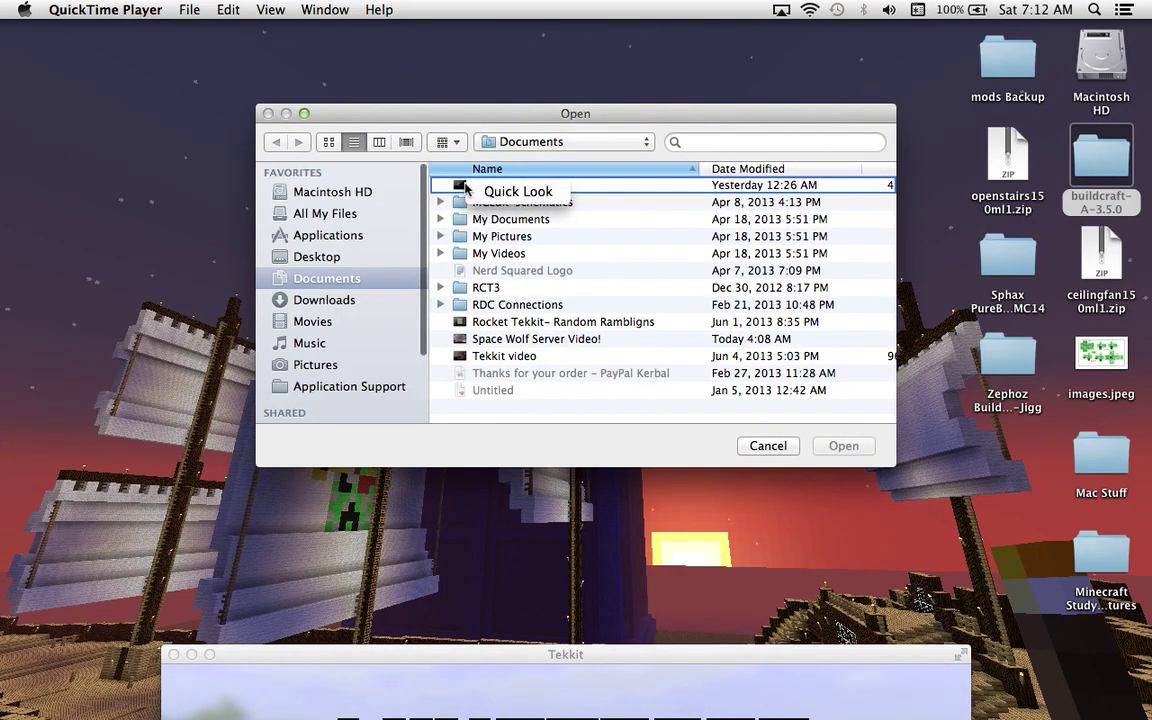
left_click(345, 285)
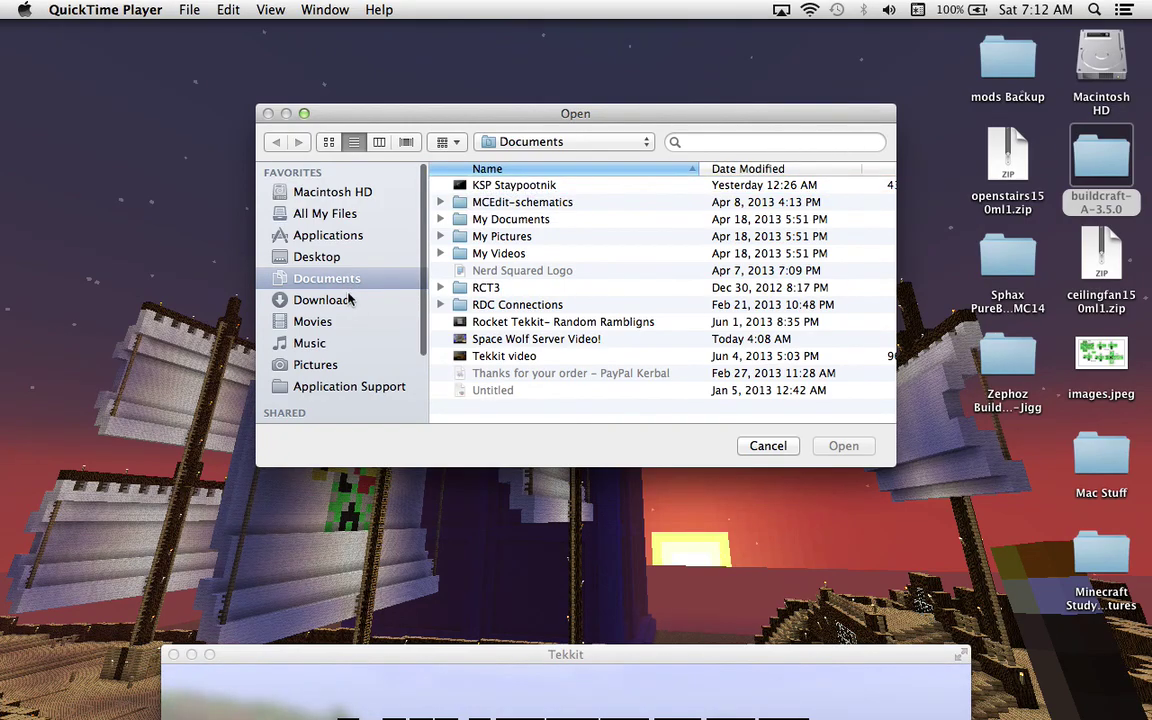
left_click(350, 300)
left_click(360, 278)
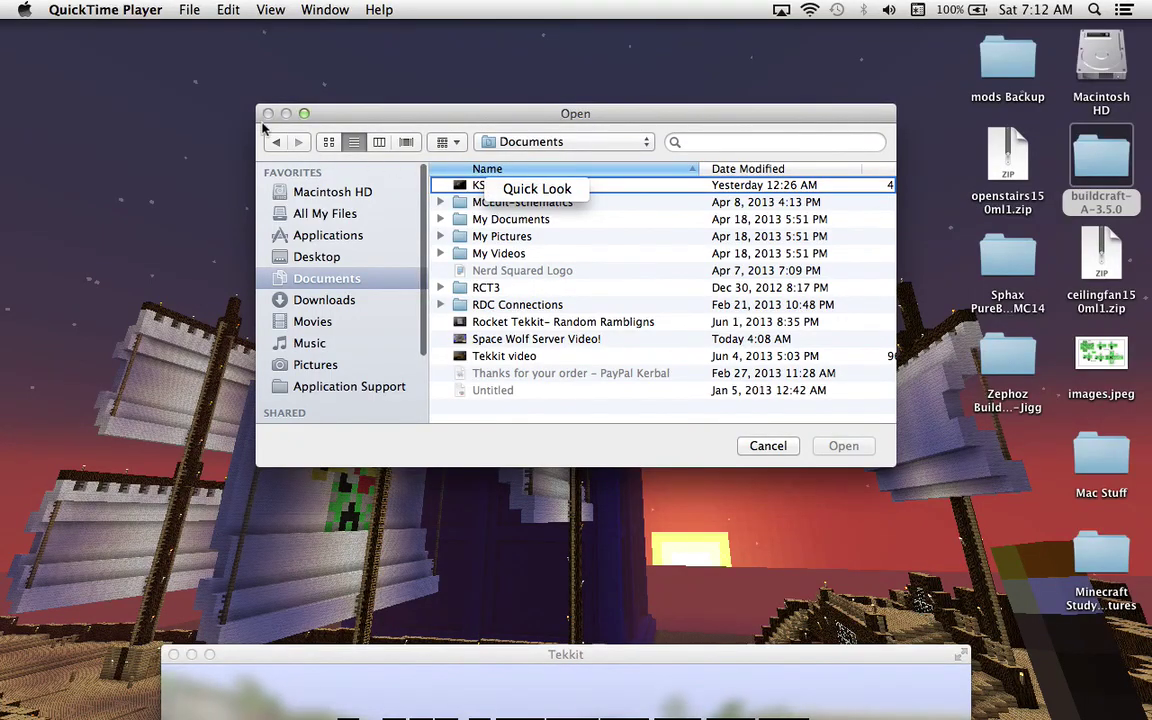
left_click(775, 446)
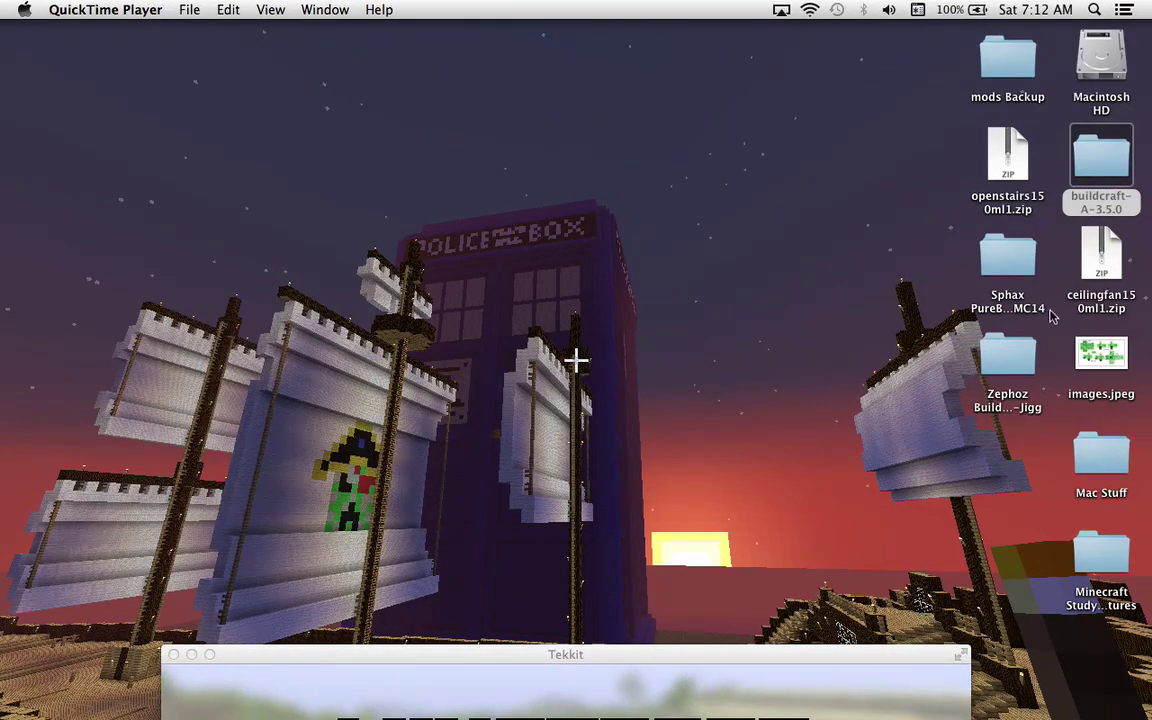
Step: Open Macintosh HD, go to the Documents folder and move KSP Staypootnik to the Trash
left_click(1093, 46)
double_click(1093, 46)
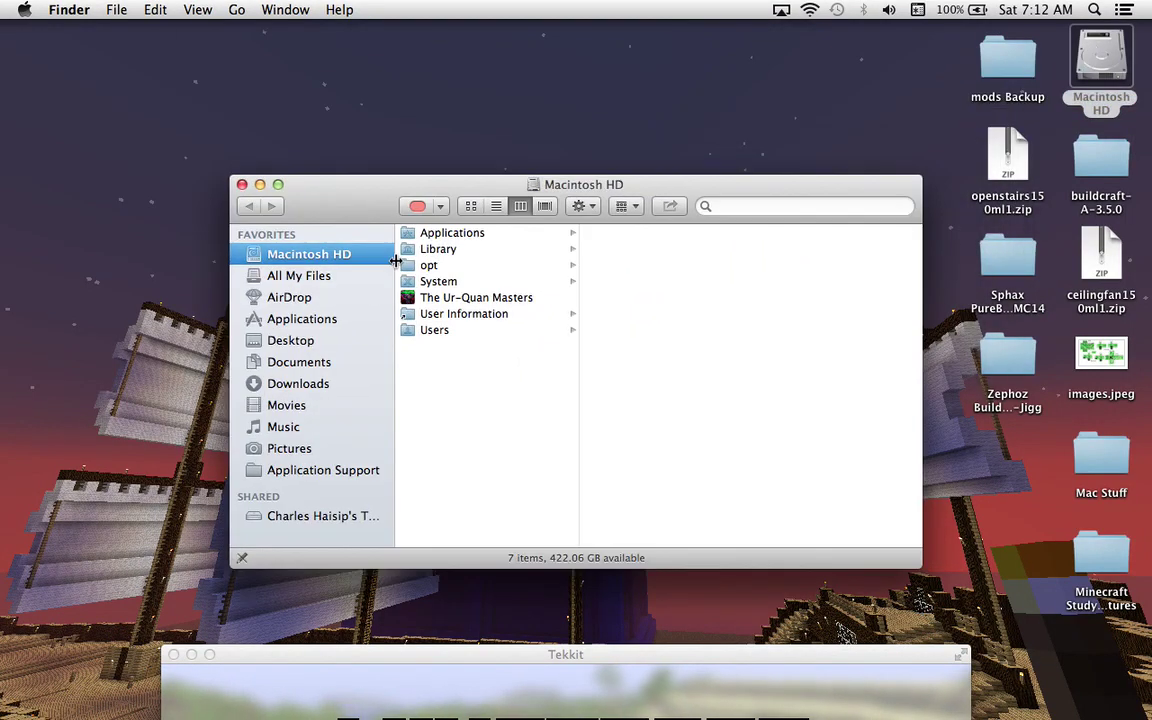
left_click(292, 341)
left_click(295, 362)
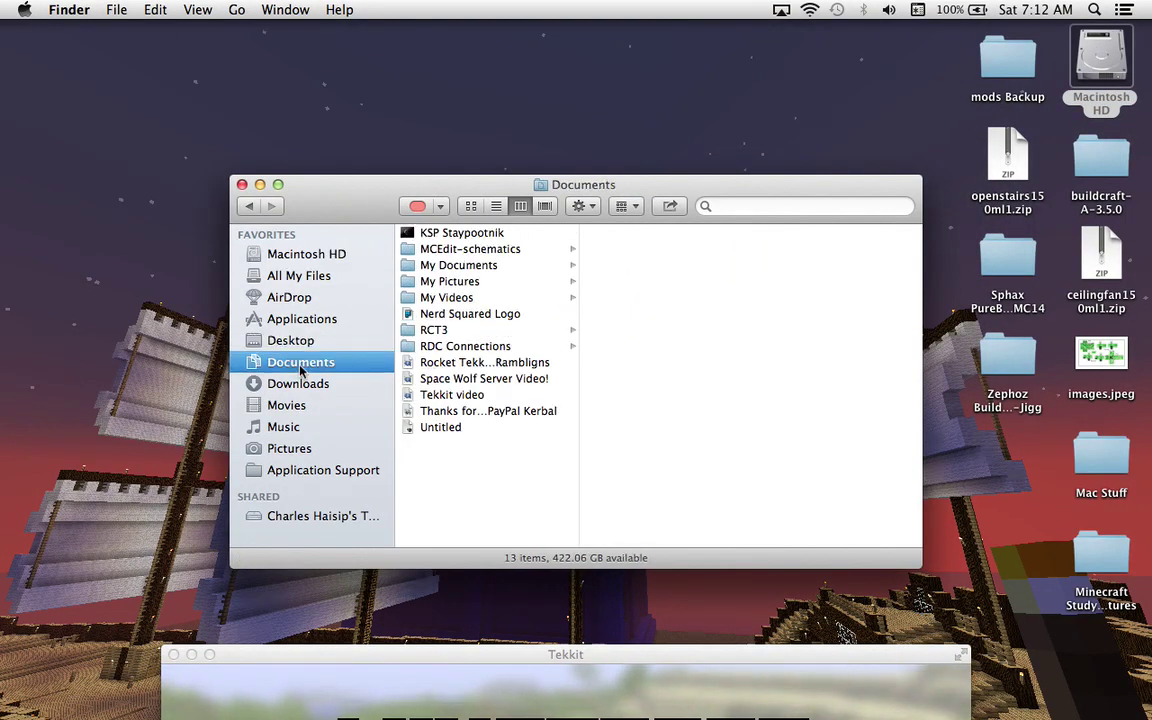
right_click(473, 235)
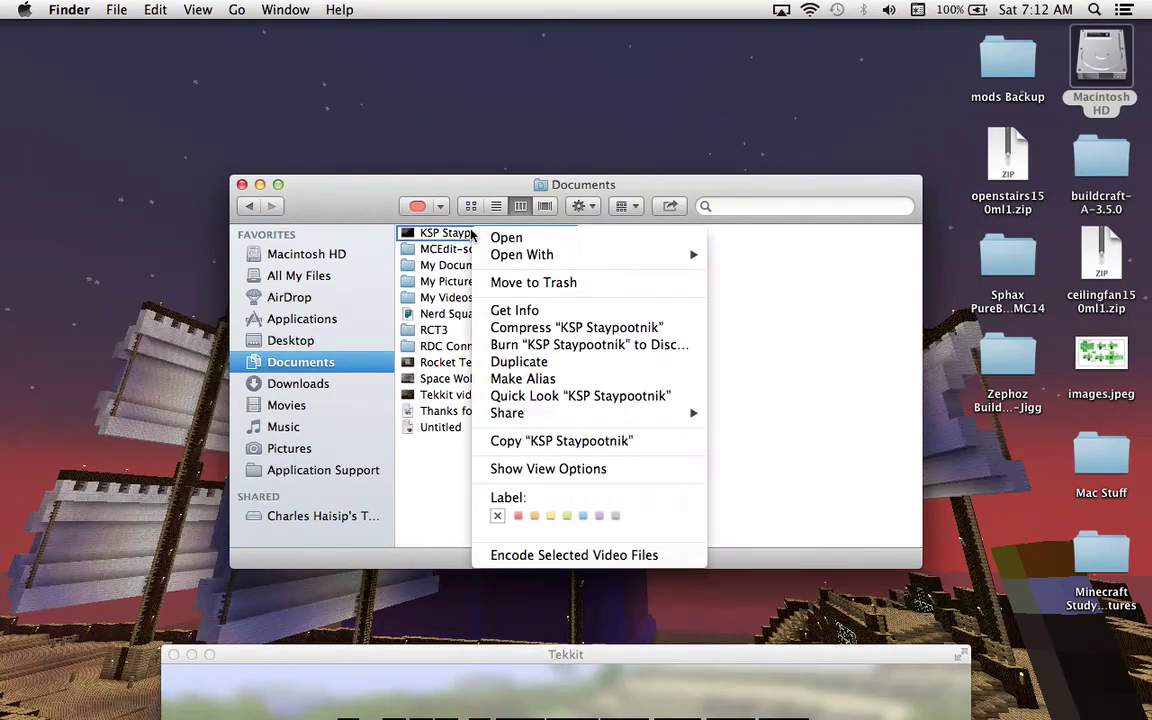
left_click(490, 283)
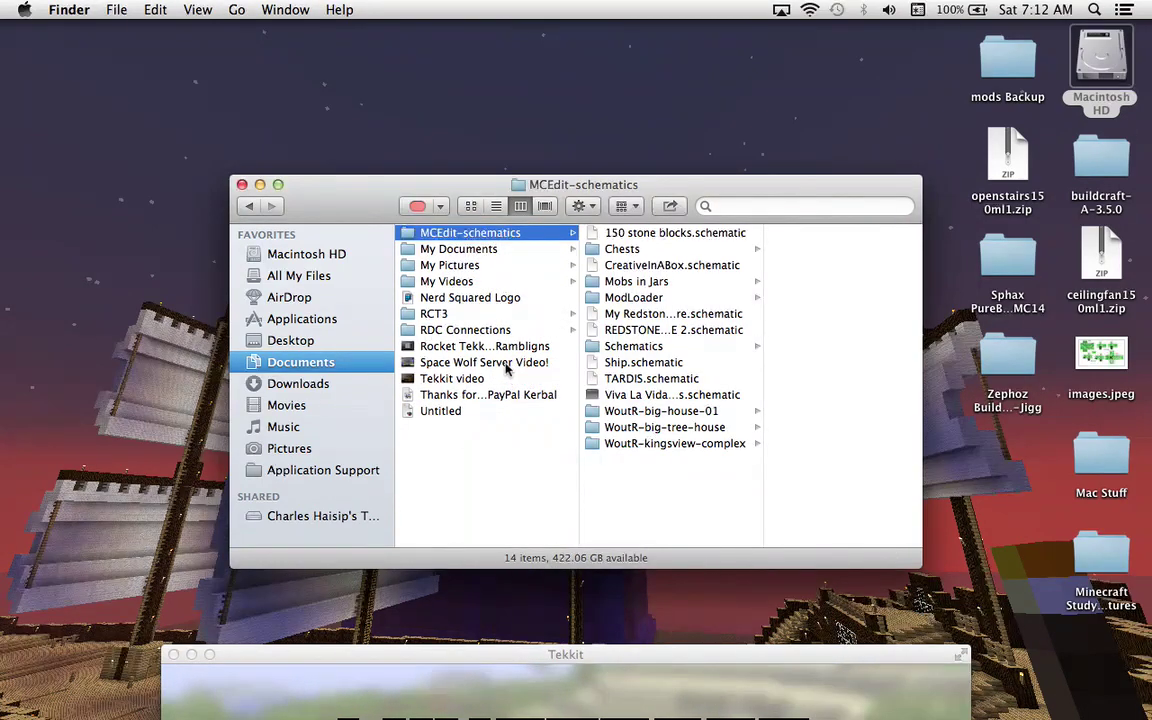
Step: Move the Rocket Tekkit video and the Tekkit video from Documents to the Trash
left_click(505, 364)
left_click(498, 347)
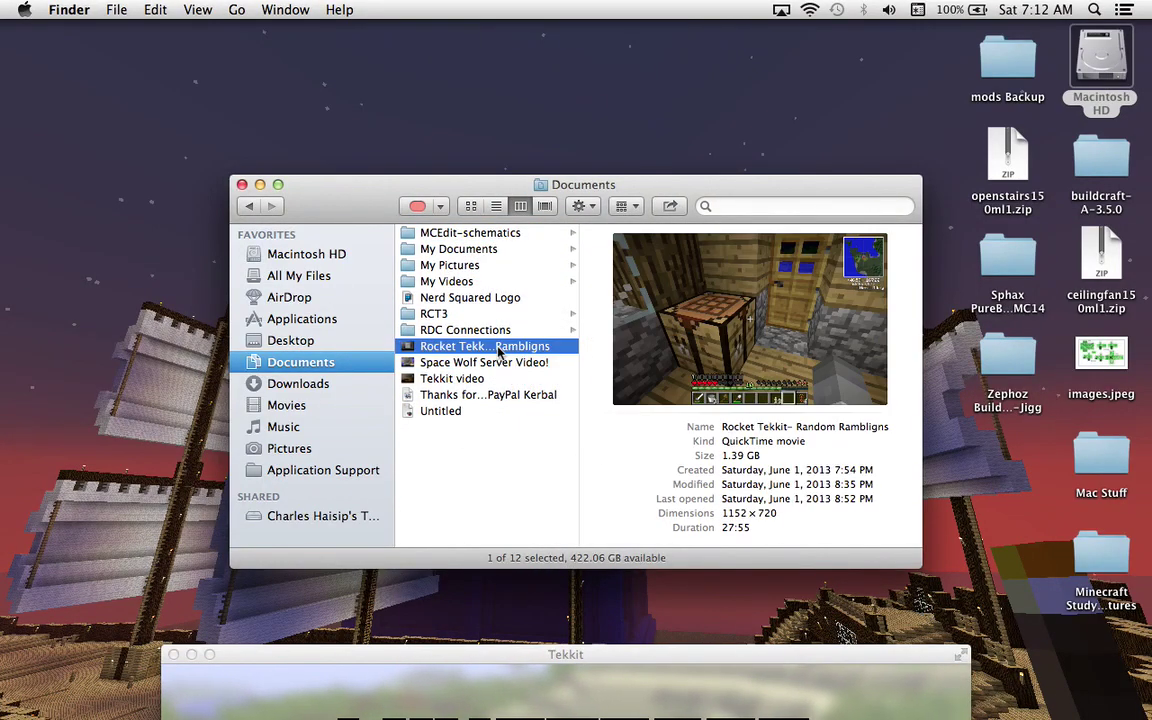
right_click(499, 348)
left_click(545, 400)
left_click(465, 363)
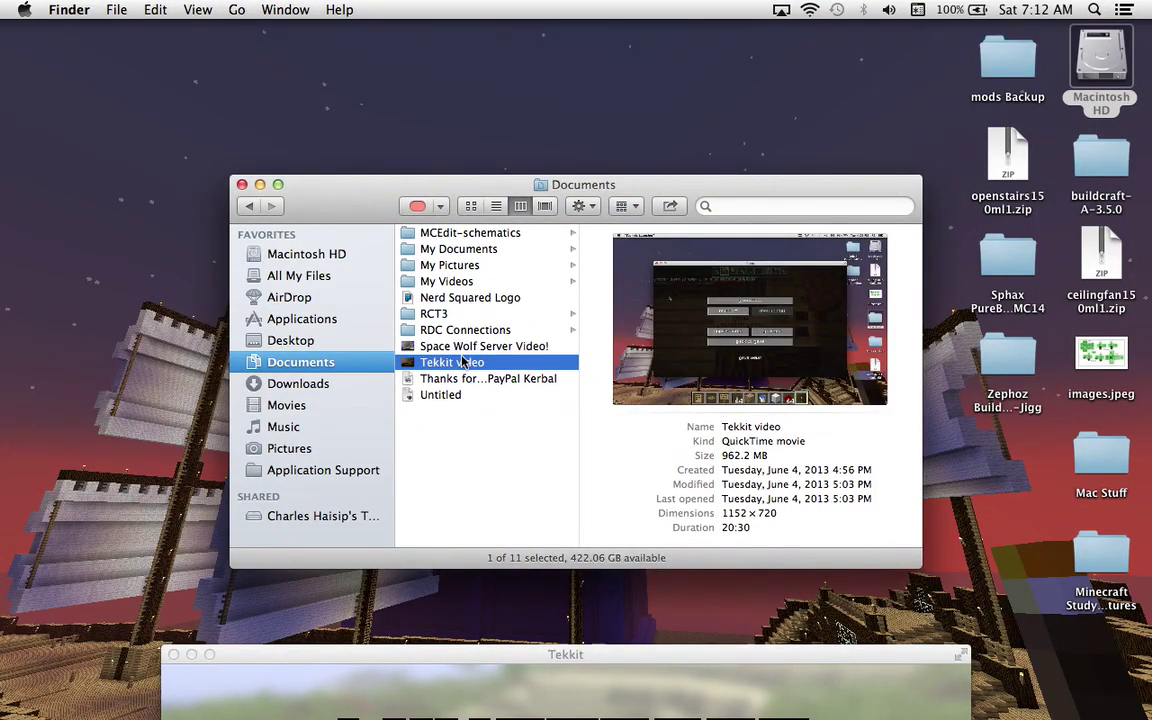
right_click(463, 364)
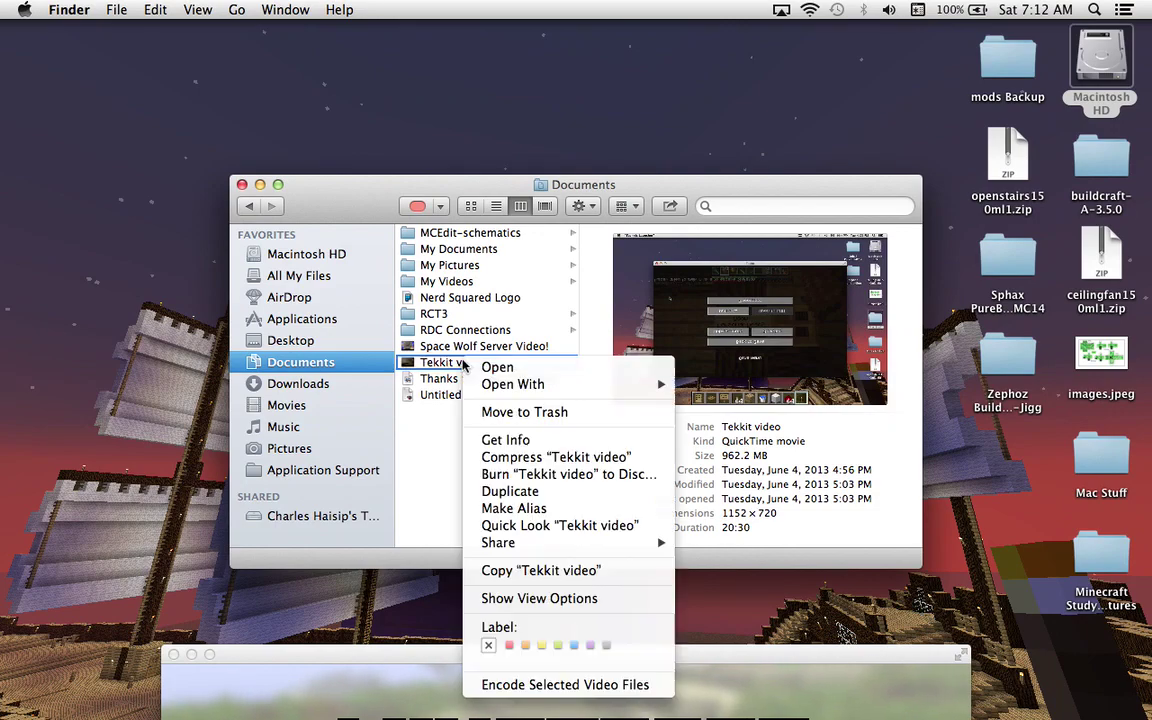
left_click(493, 412)
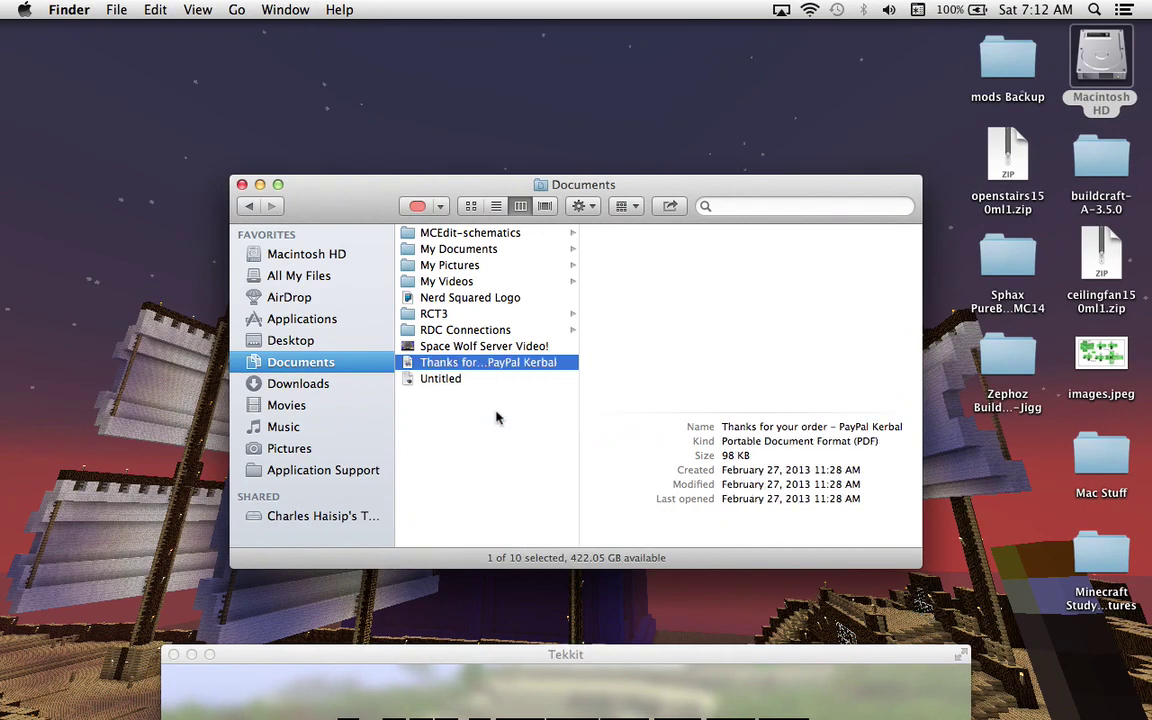
Step: Preview Space Wolf Server Video! and drag the Tekkit game window up in front
left_click(489, 349)
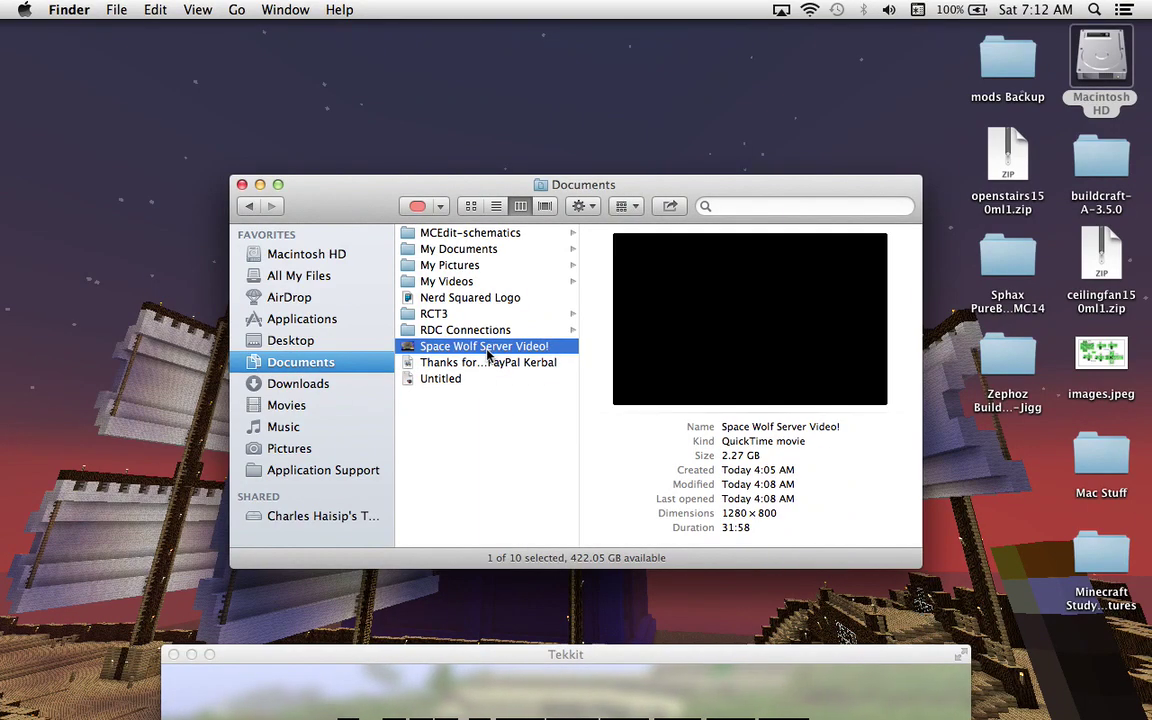
mouse_move(781, 376)
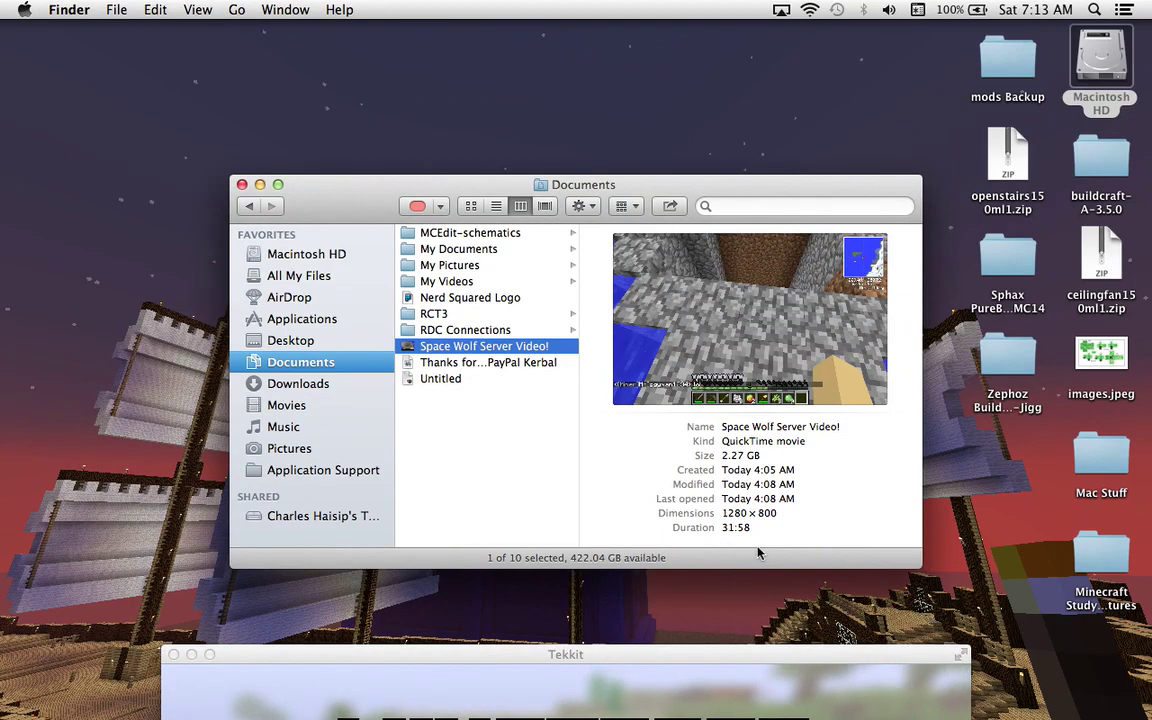
left_click_drag(525, 658, 545, 33)
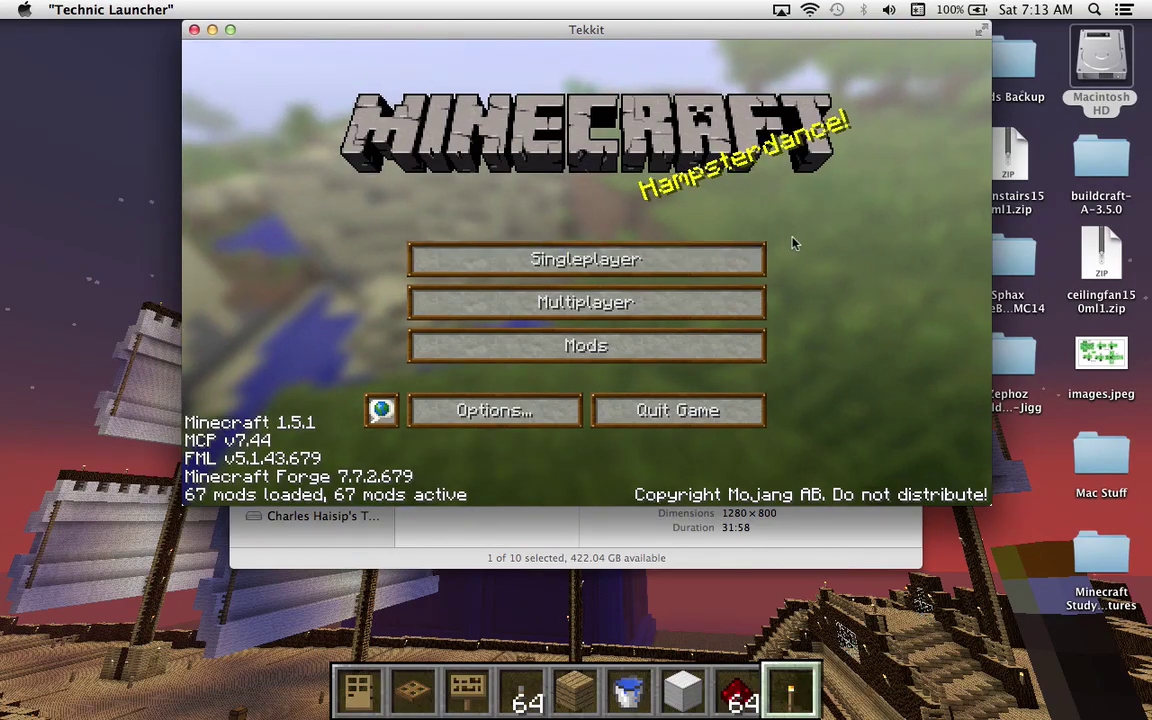
Step: Switch Tekkit to fullscreen and load the first single-player world, 'My Game! Alons-y!!'
key("F11")
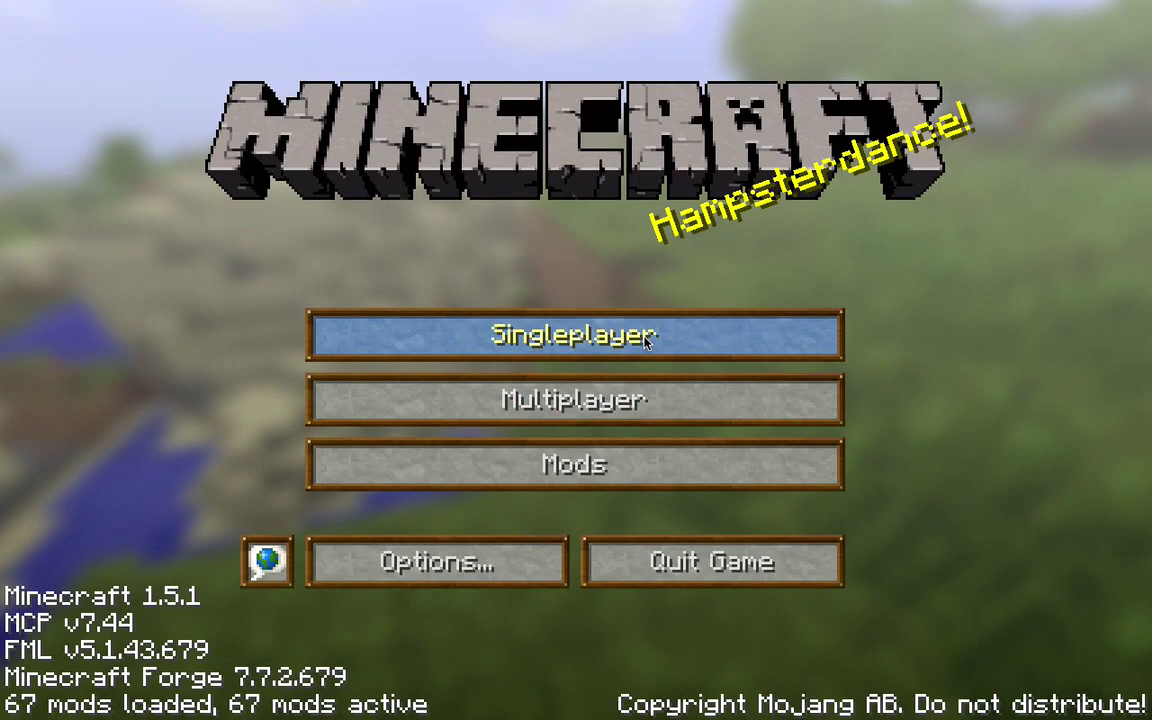
left_click(547, 300)
left_click(405, 178)
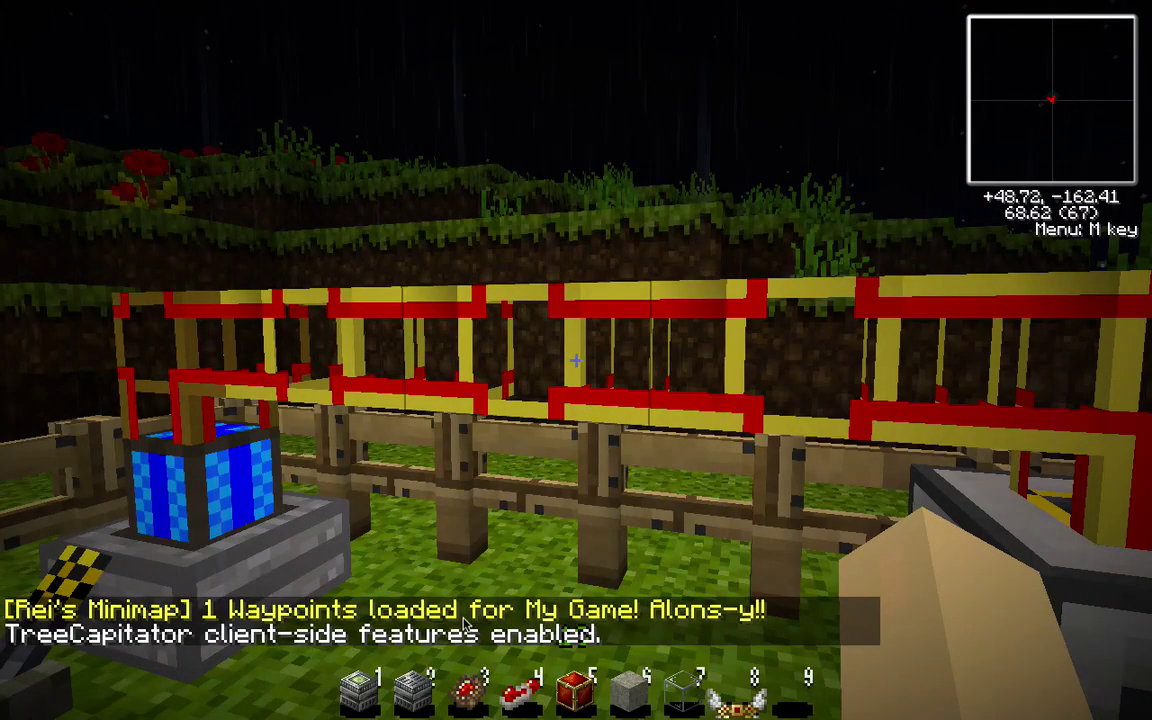
Step: Walk up to the retextured pipes and blue machine, then rise to look over the roof
key("w")
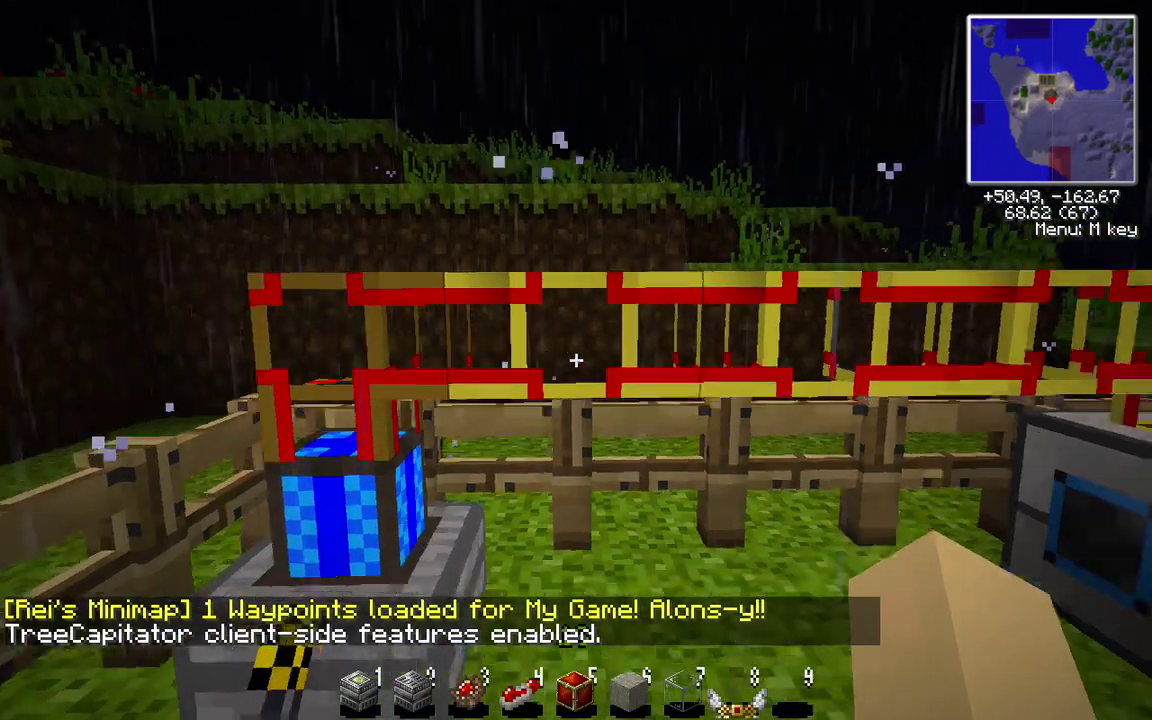
key("w")
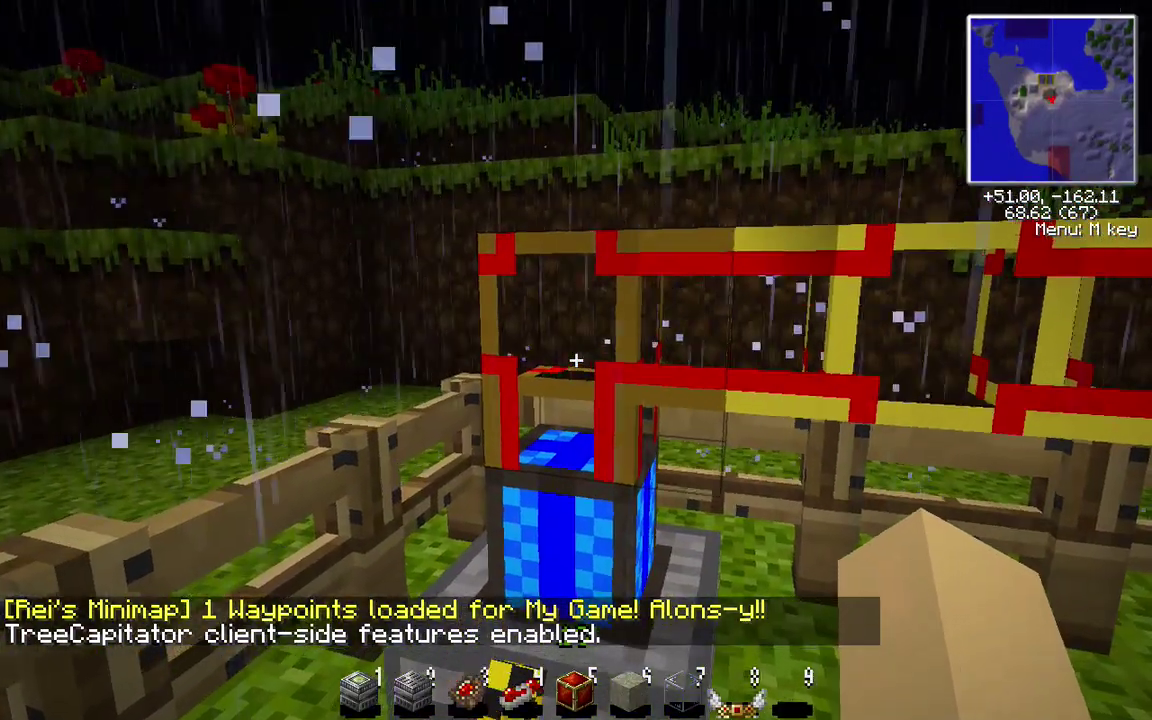
key("w")
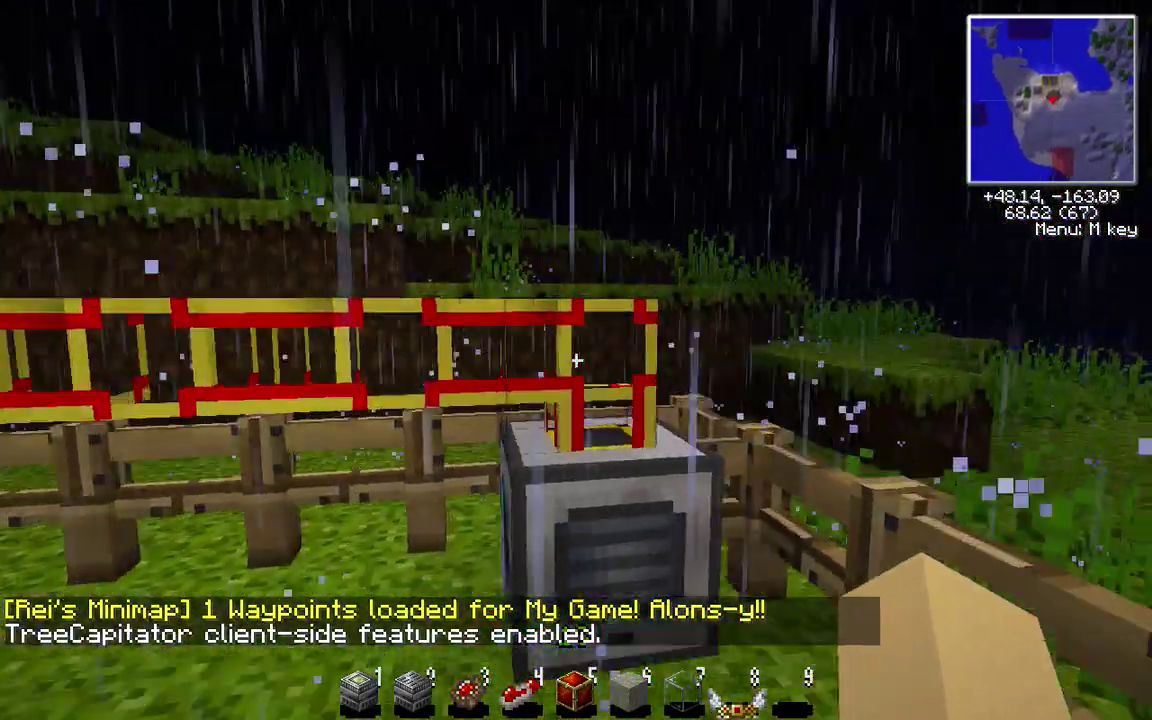
key("space")
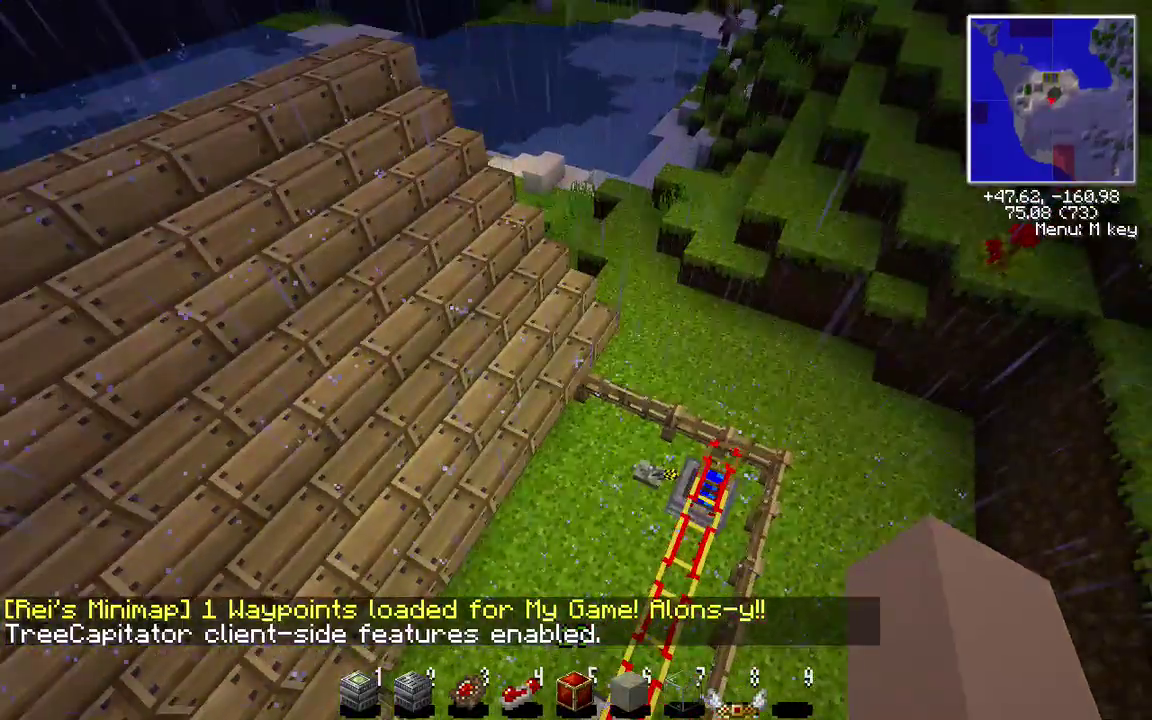
key("space")
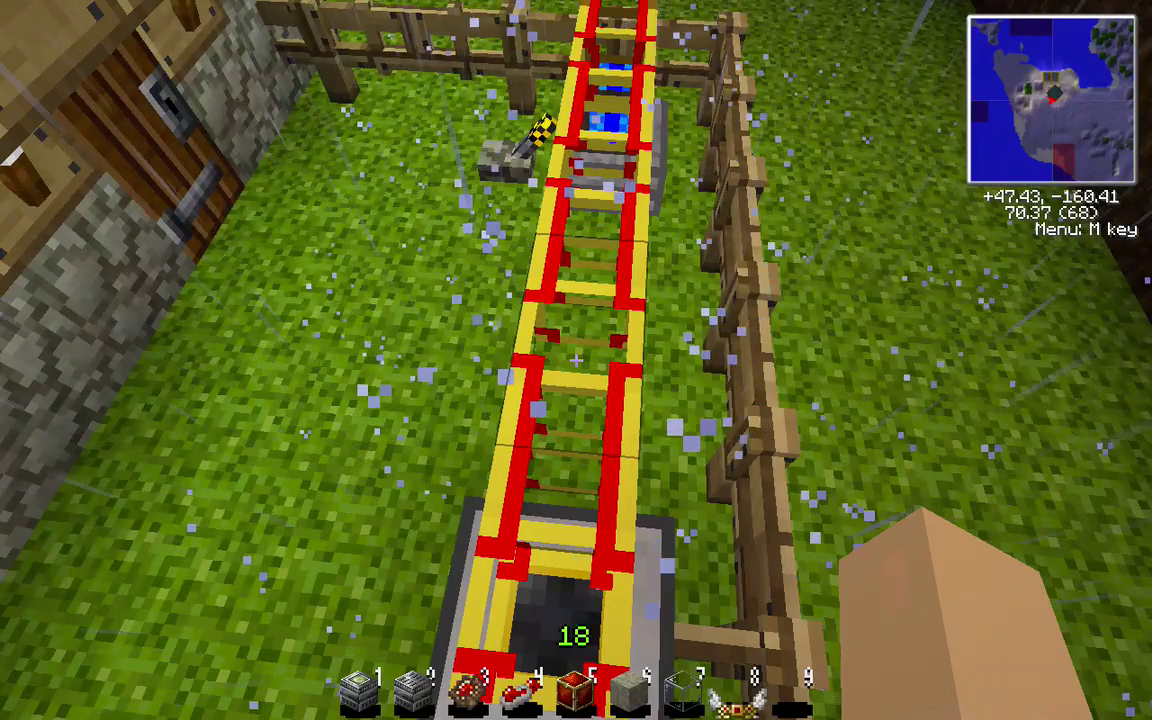
key("w")
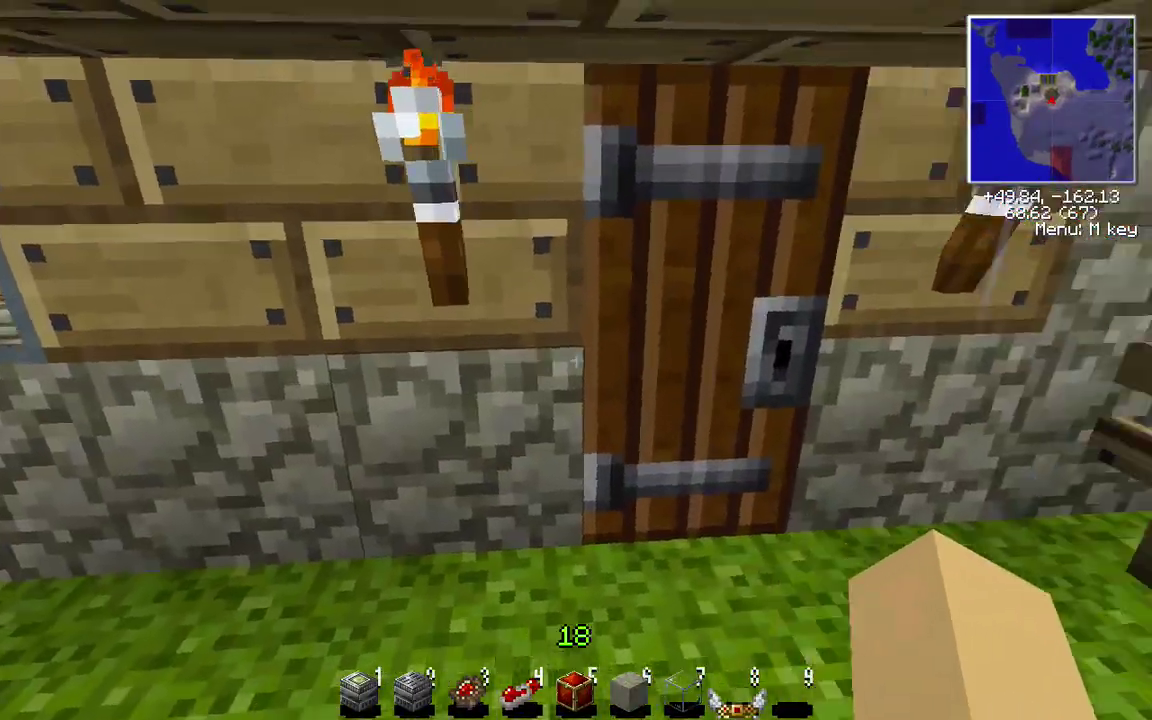
Step: Open the house door and walk through the house out toward the lake
key("s")
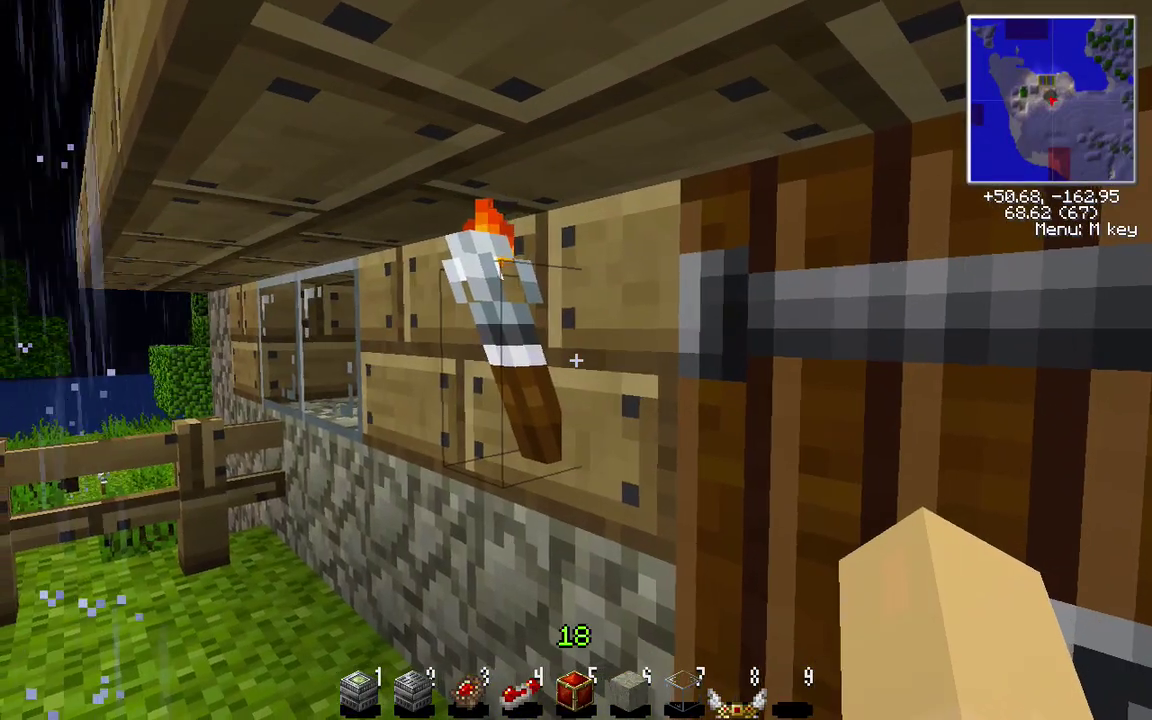
key("w")
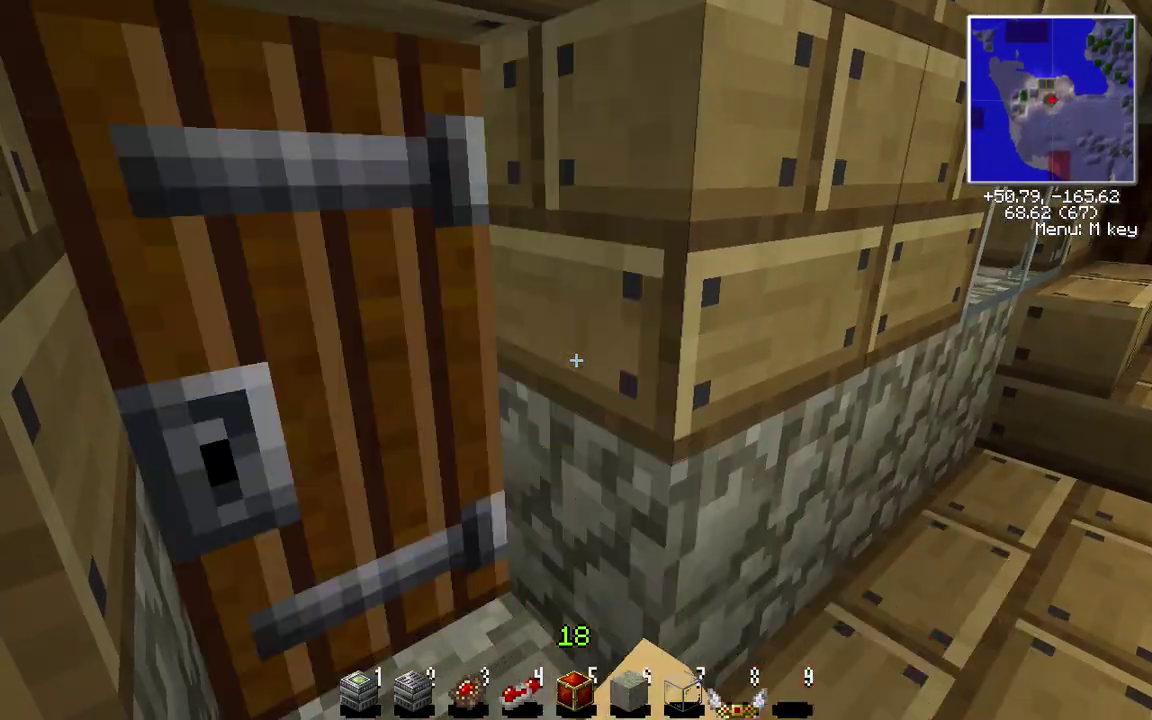
key("w")
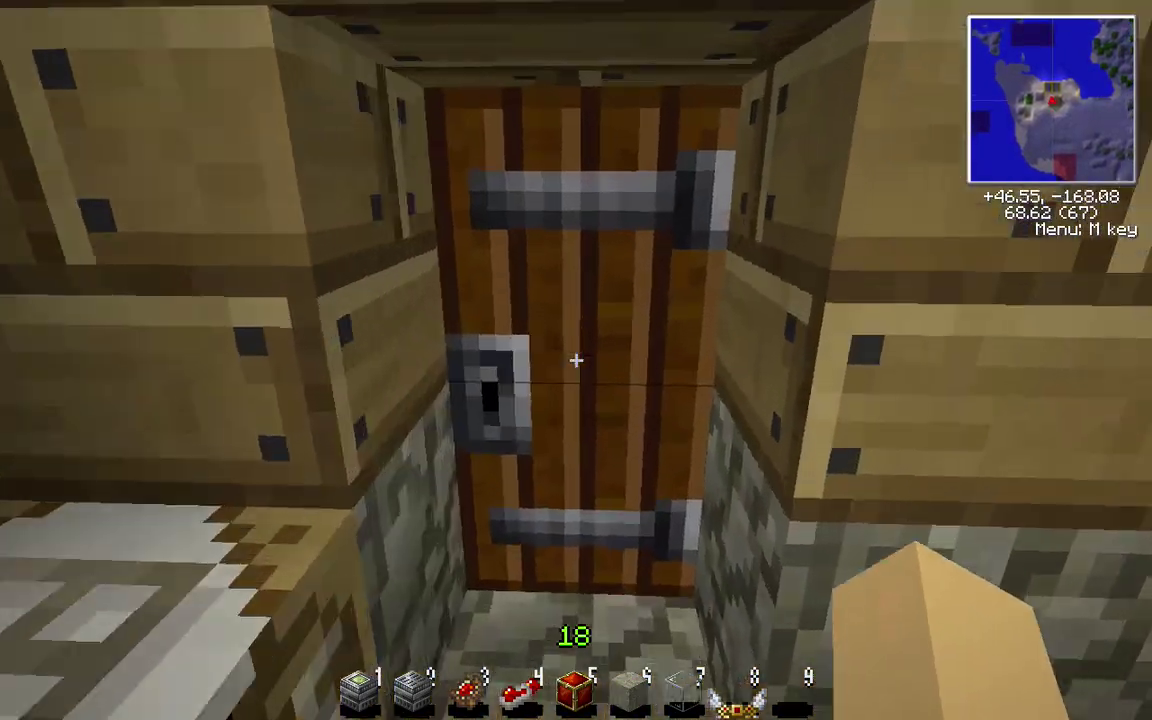
right_click(576, 360)
key("w")
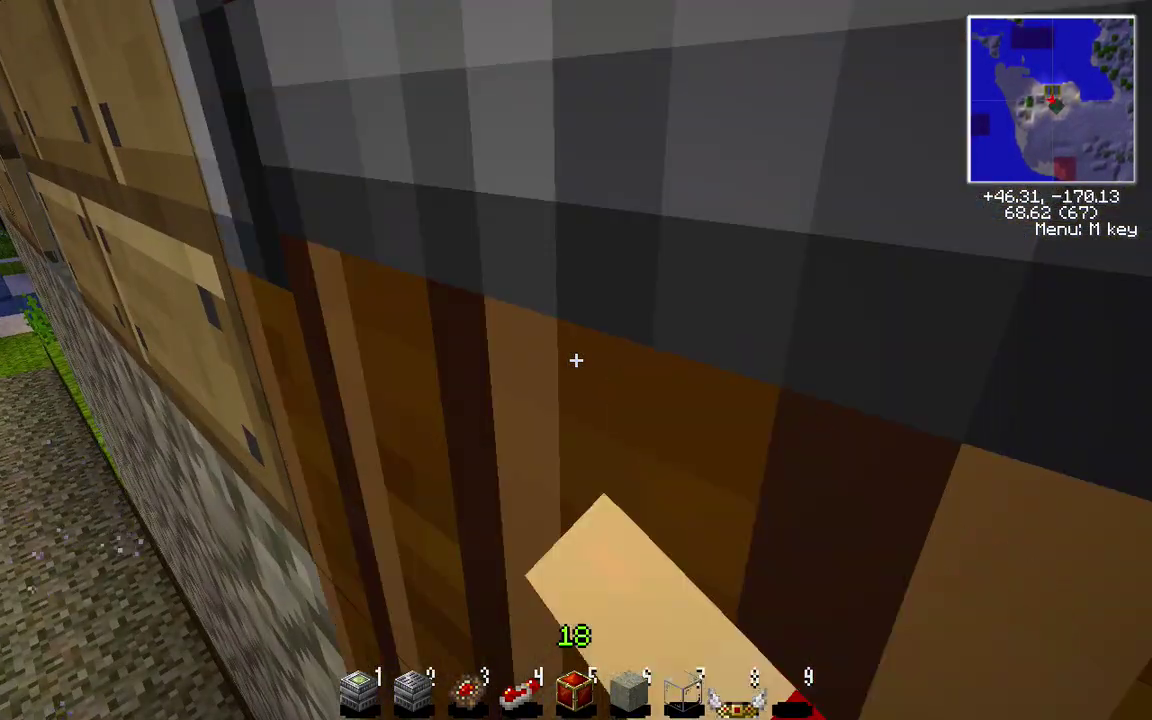
mouse_move(576, 360)
key("w")
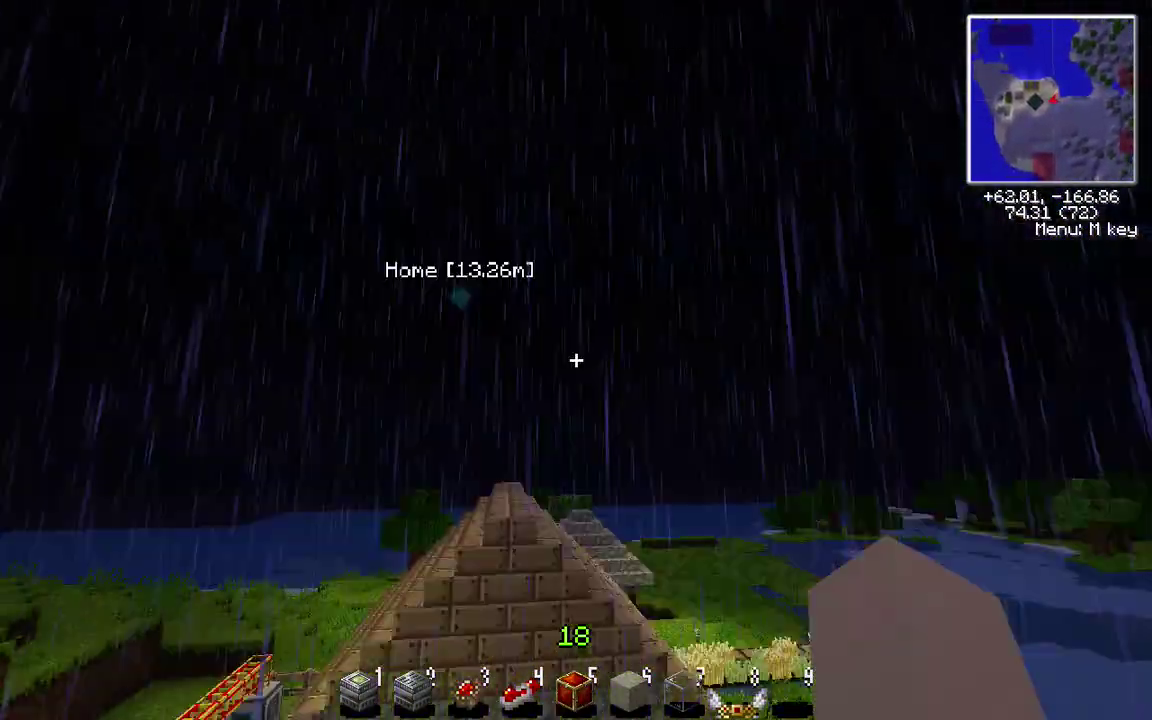
Step: Circle over the house roof and down to the farm edge by the water
key("w")
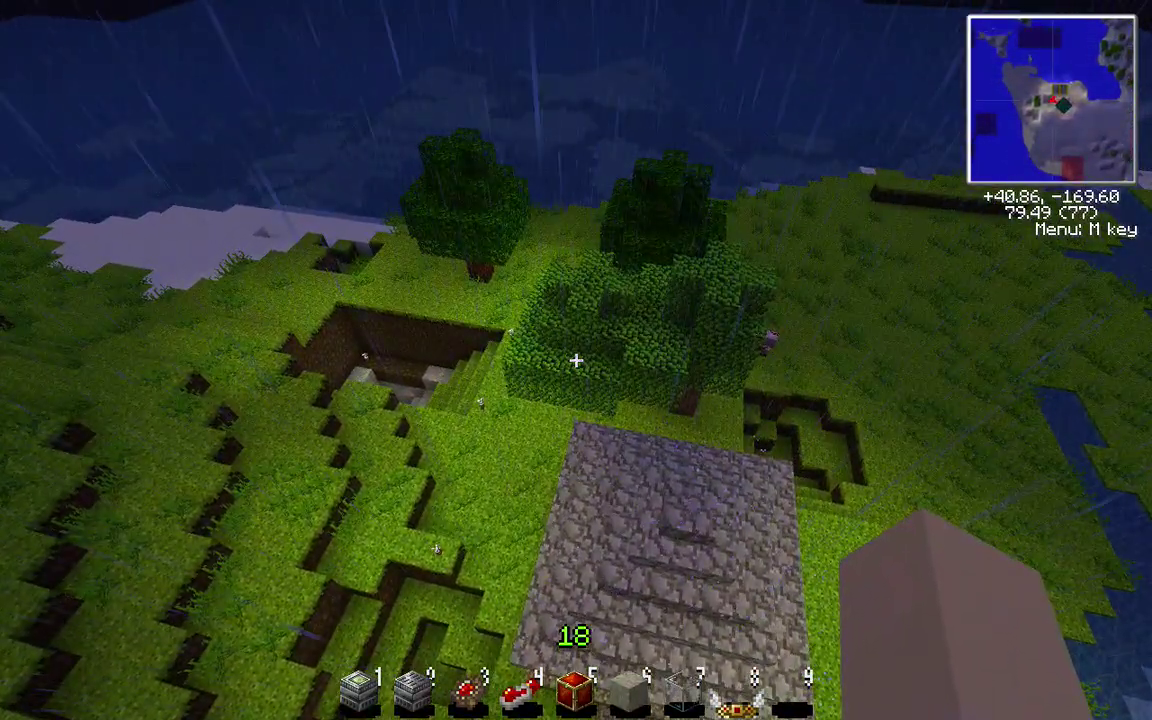
key("w")
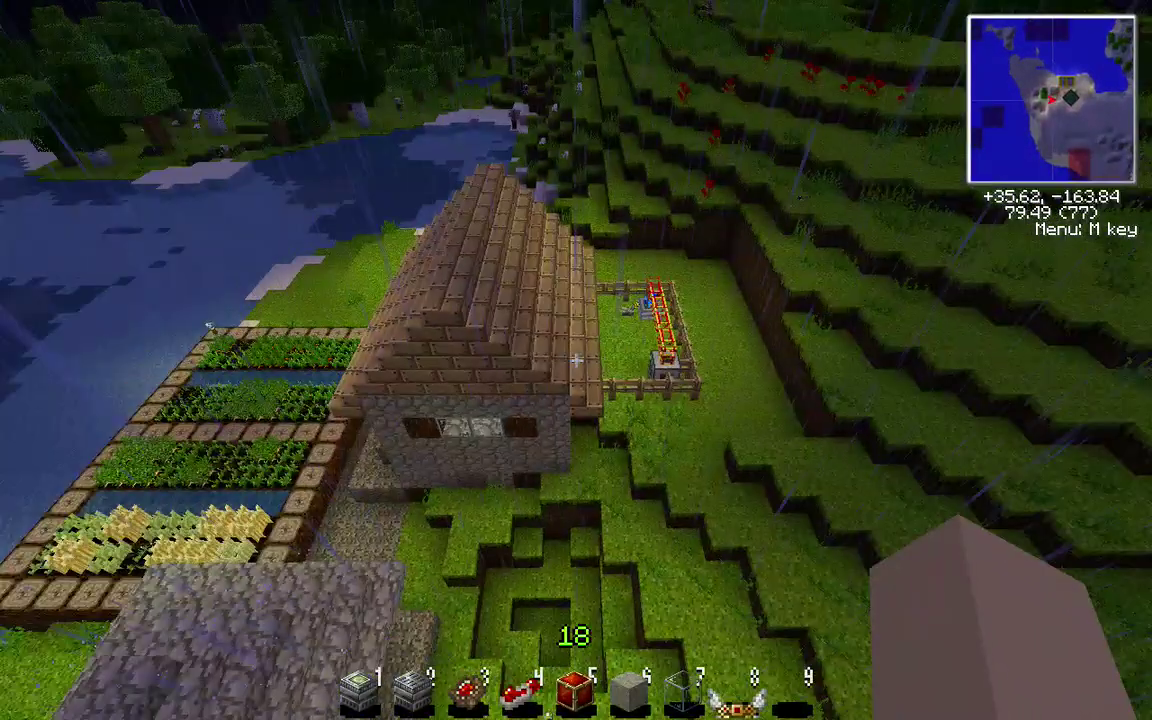
key("w")
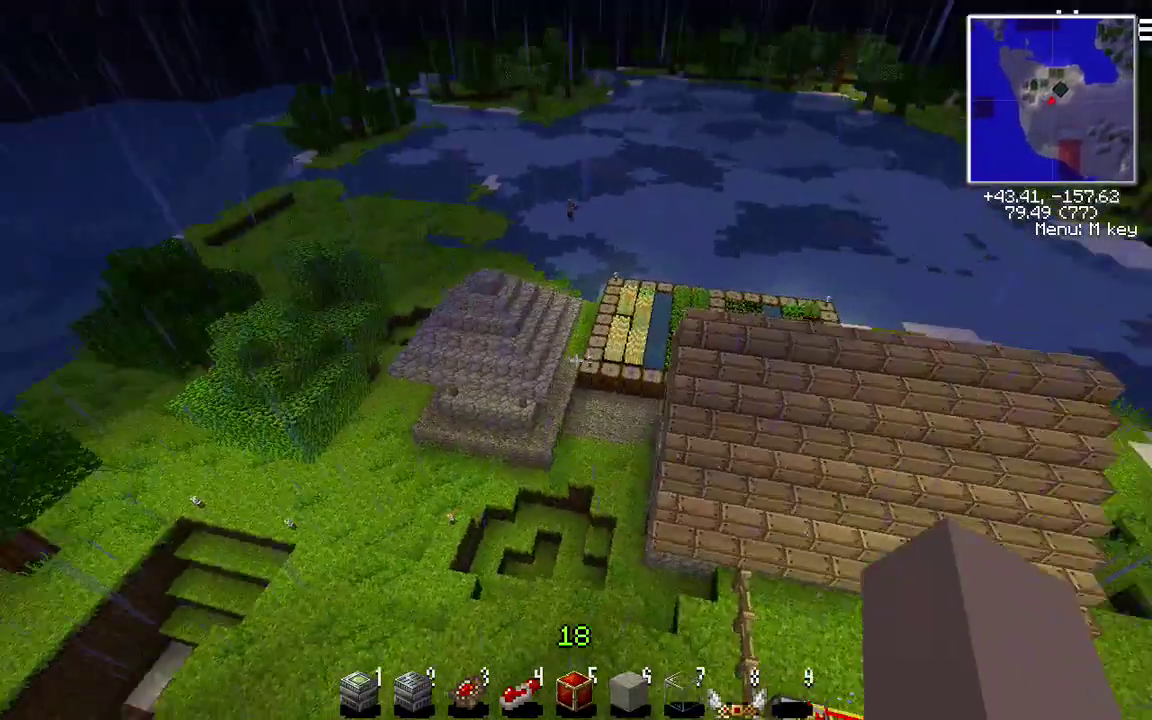
key("w")
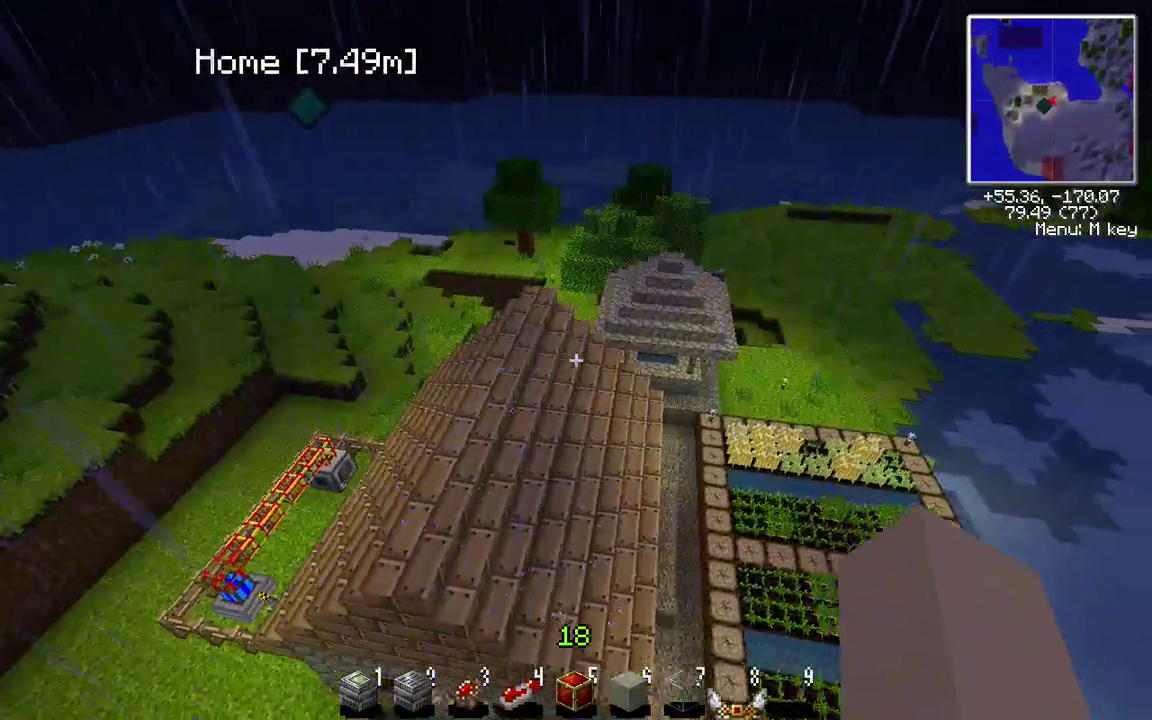
key("w")
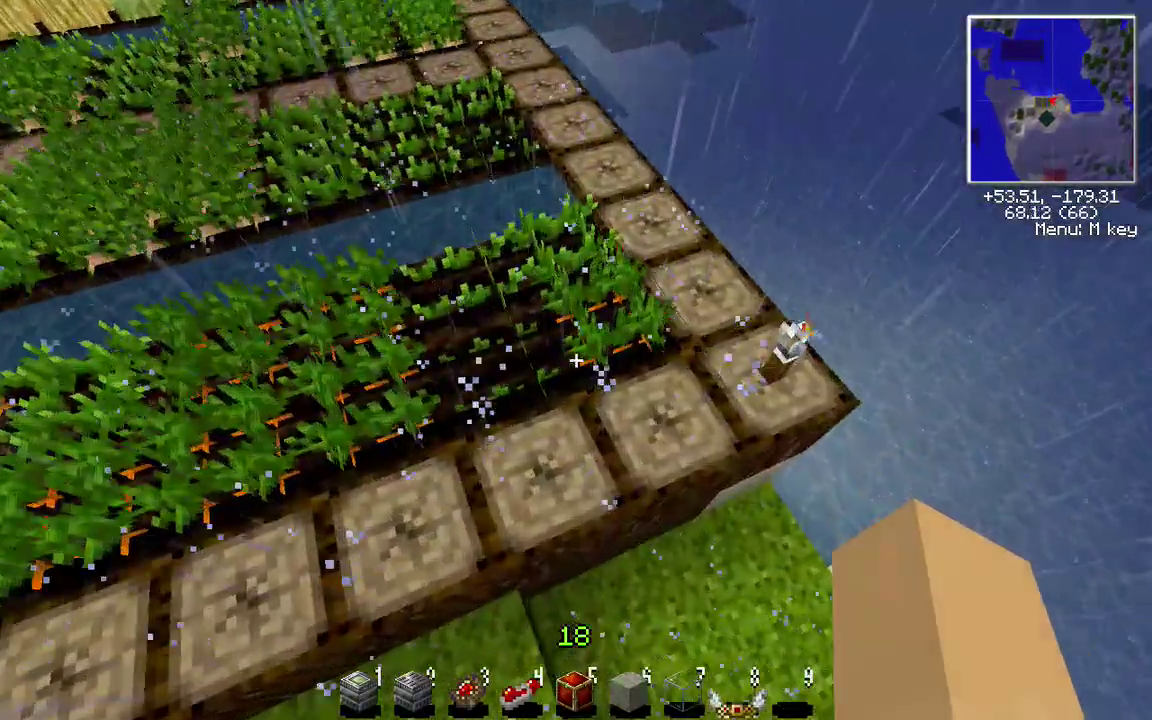
key("w")
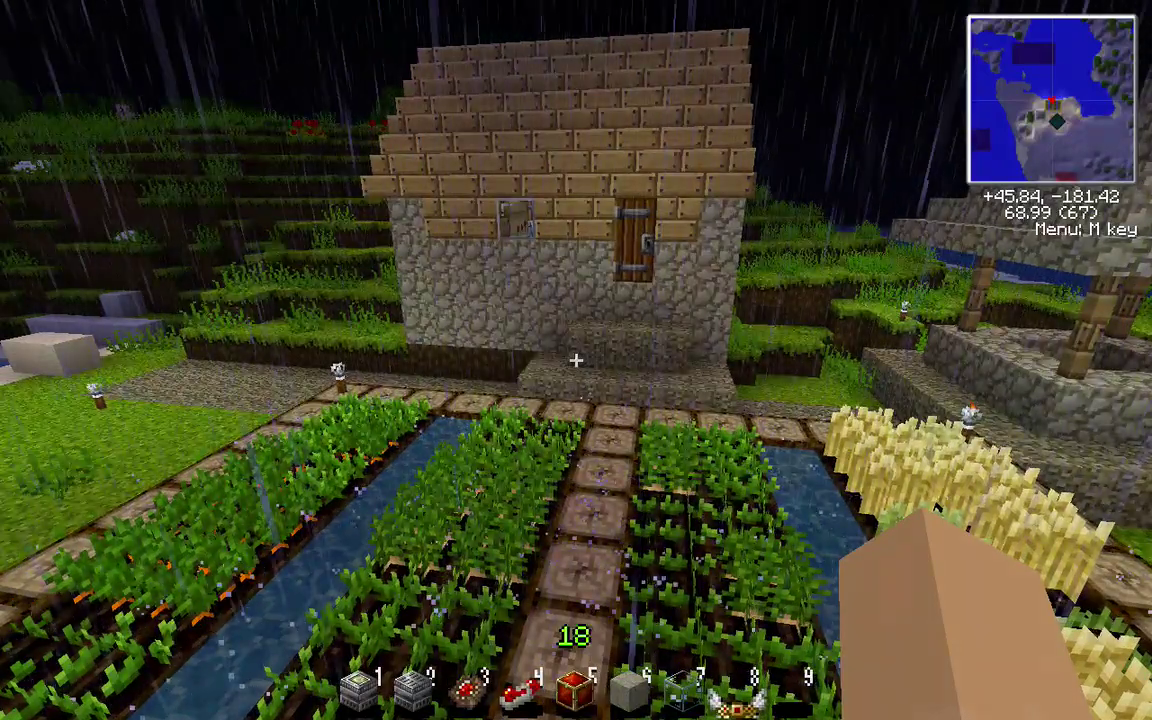
key("w")
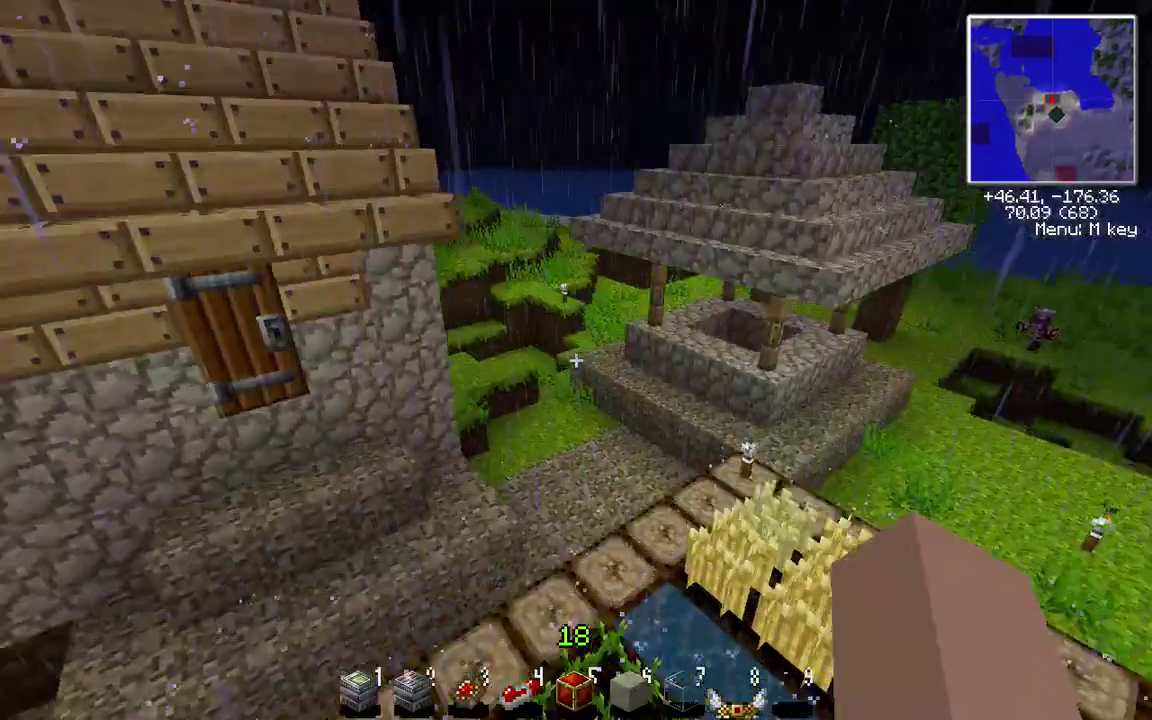
Step: Climb the flowered hillside, return to the lakeside farm, and open the creative item list
key("w")
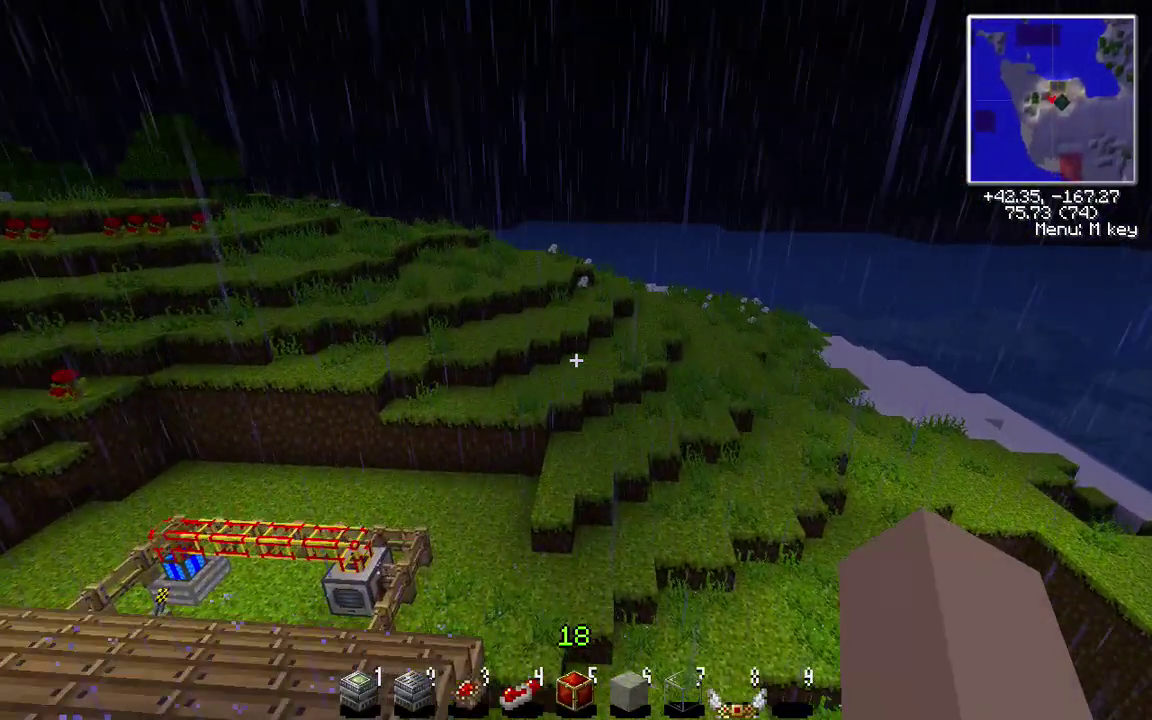
key("w")
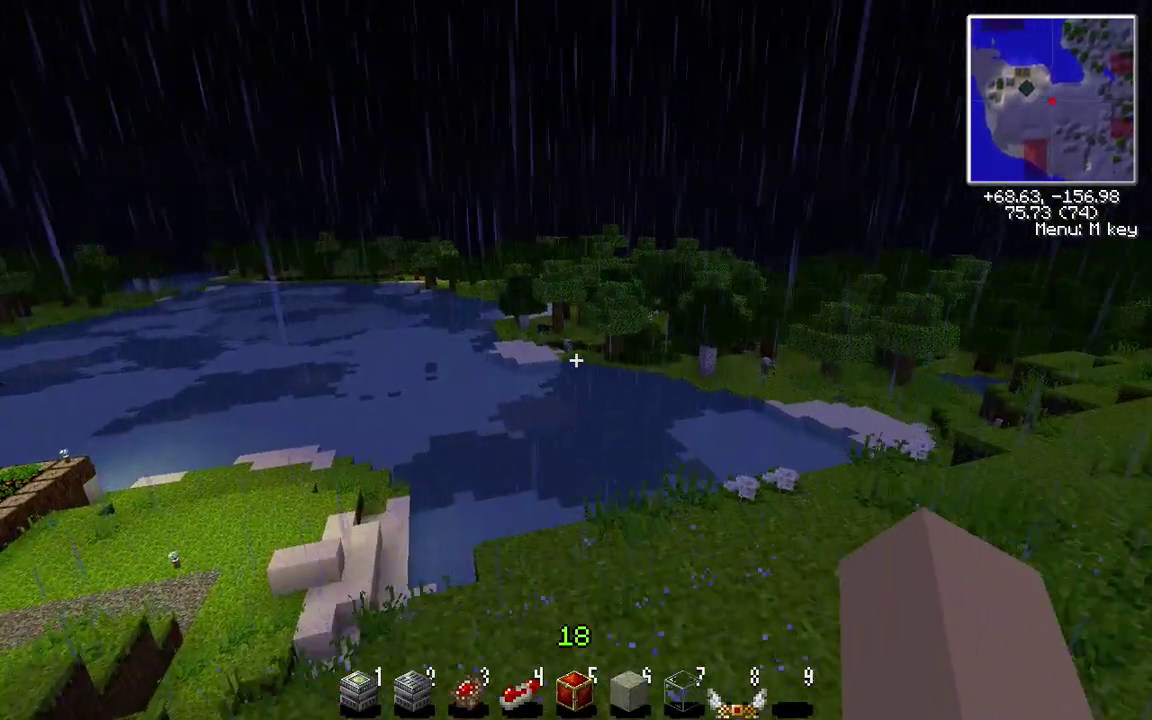
key("w")
key("w")
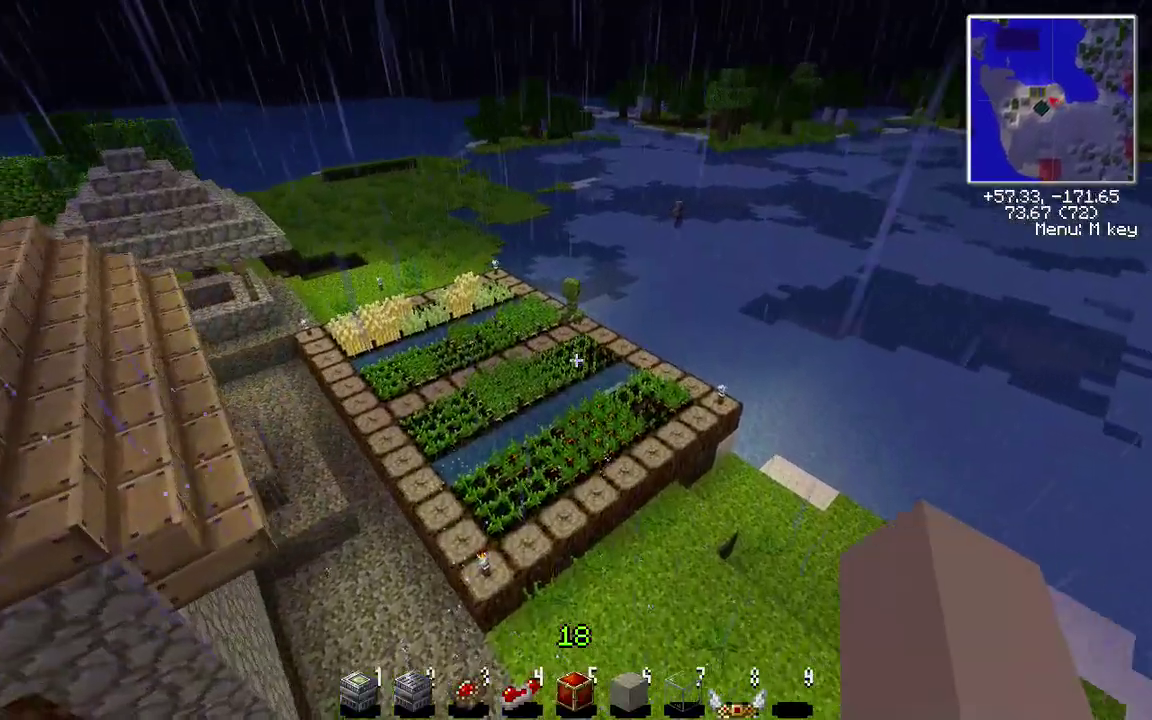
key("w")
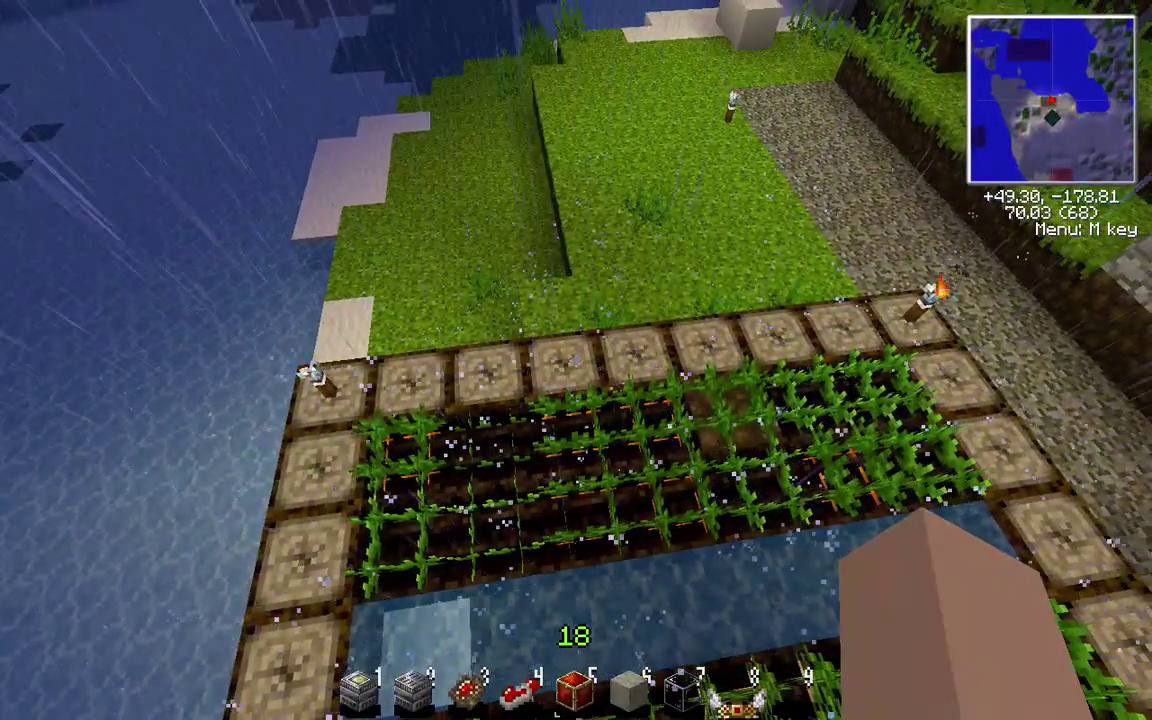
key("e")
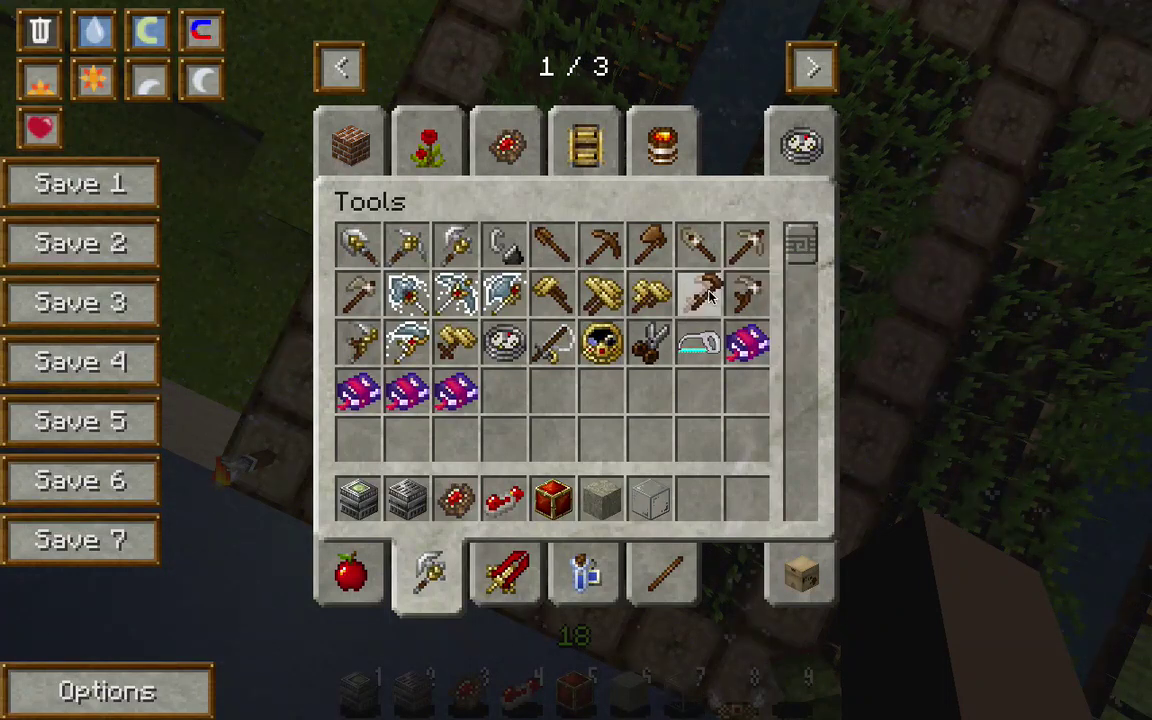
Step: Break the middle crop-covered farmland block and remove the wooden hoe from the hotbar
key("e")
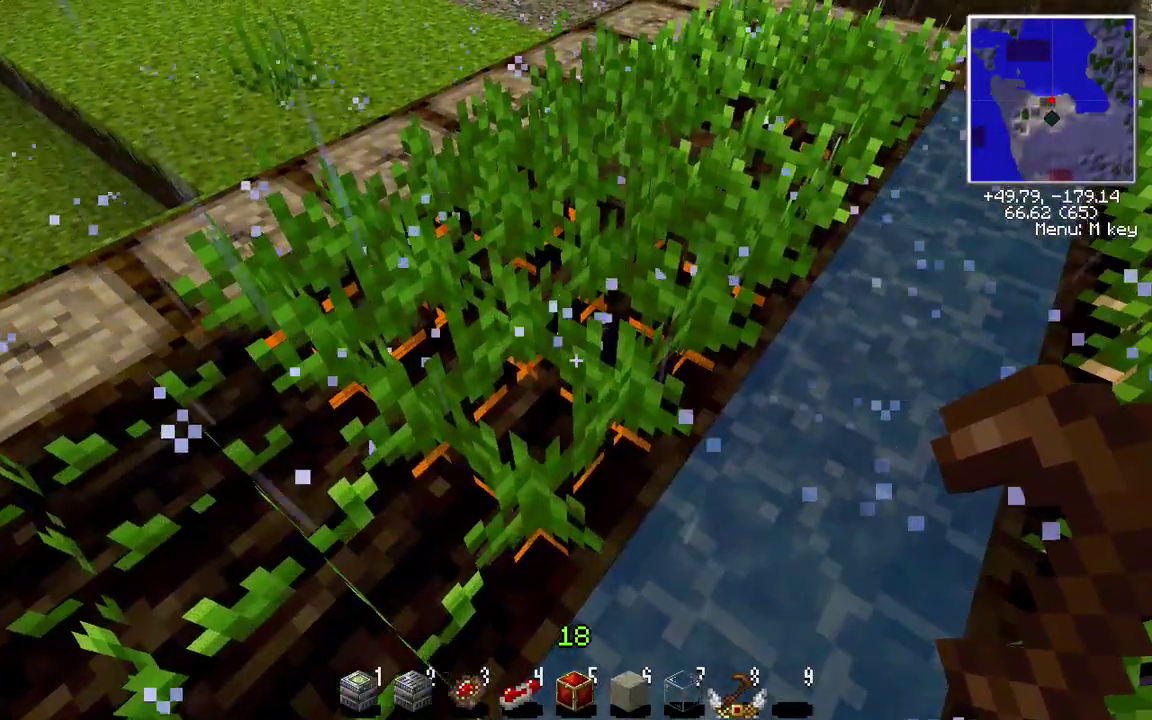
key("e")
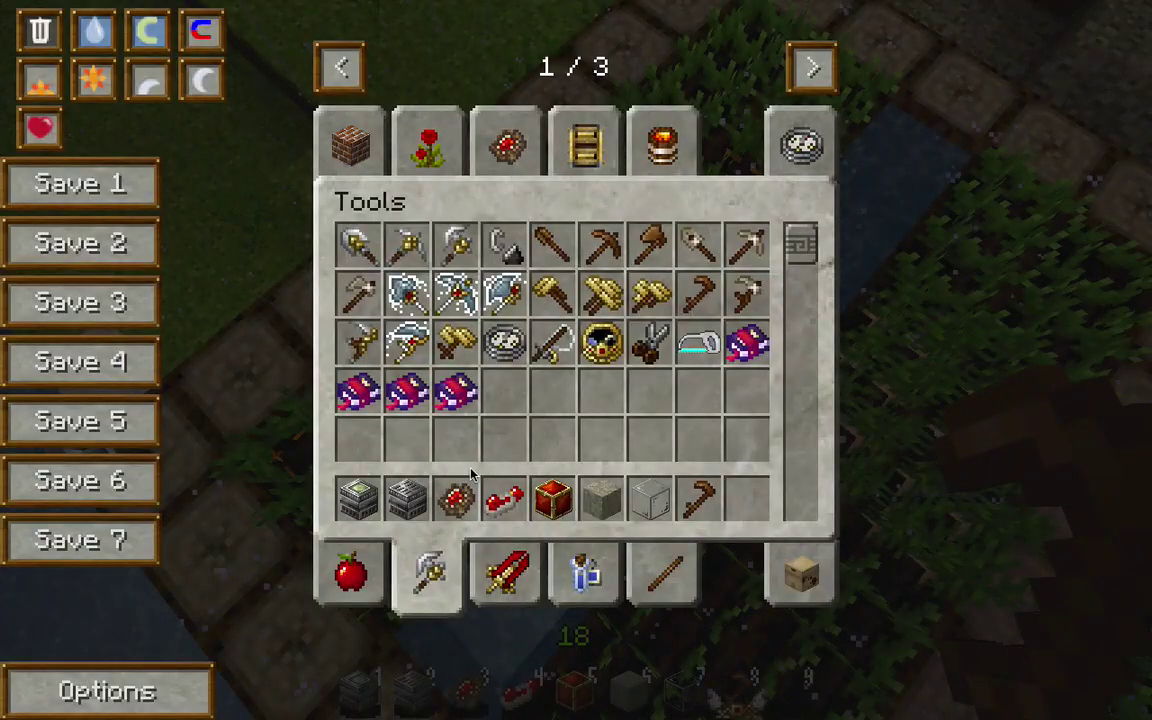
key("e")
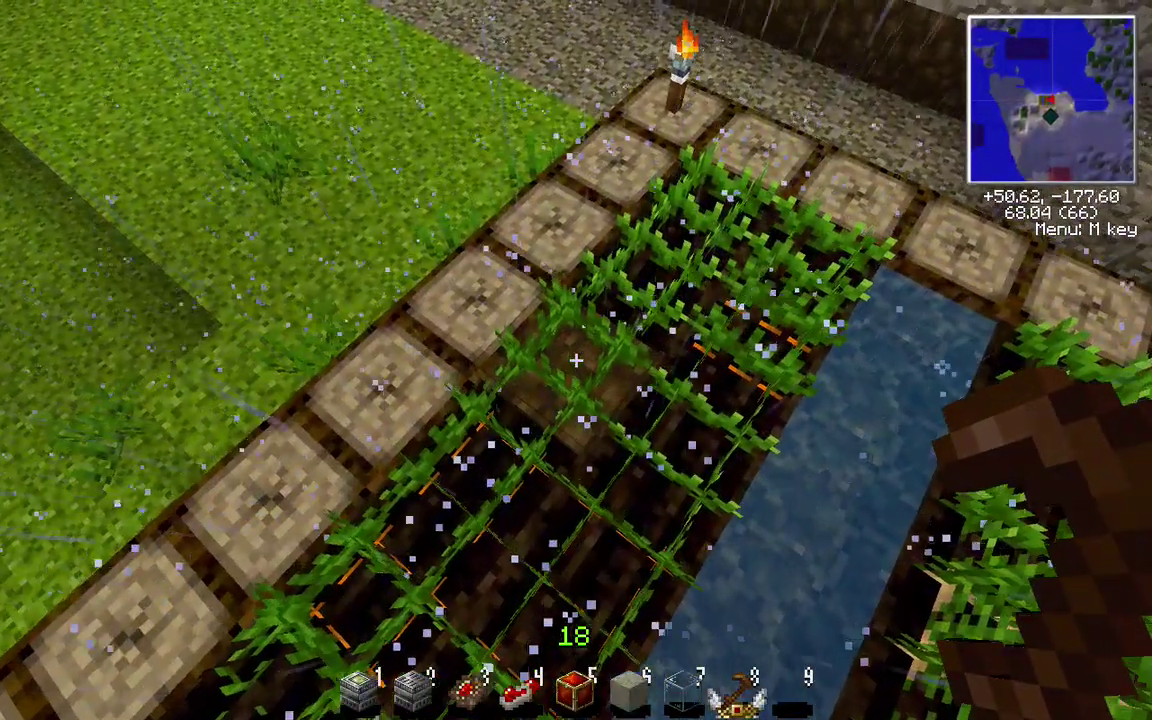
key("s")
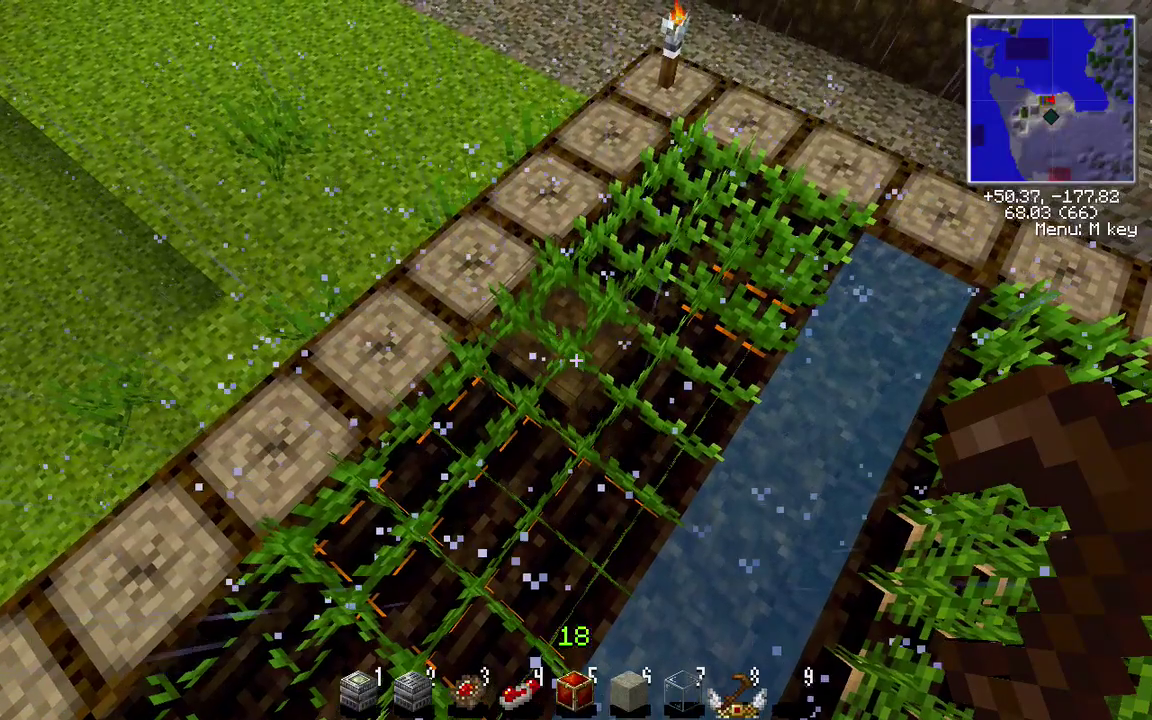
left_click(576, 360)
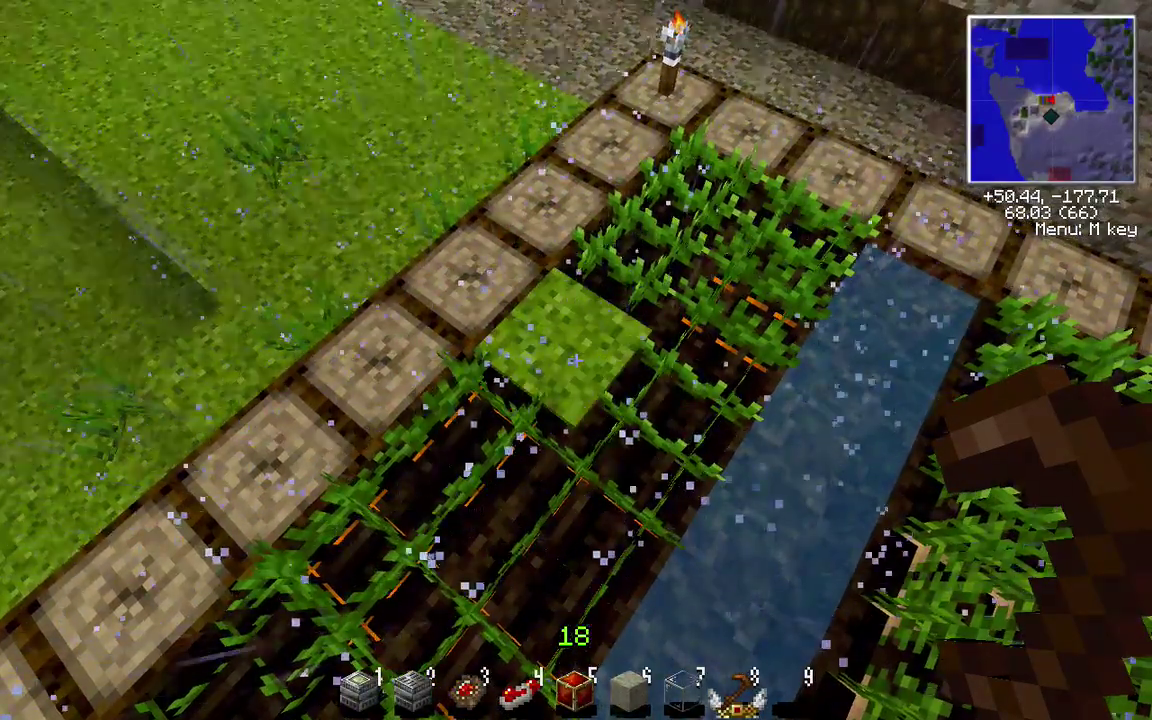
key("e")
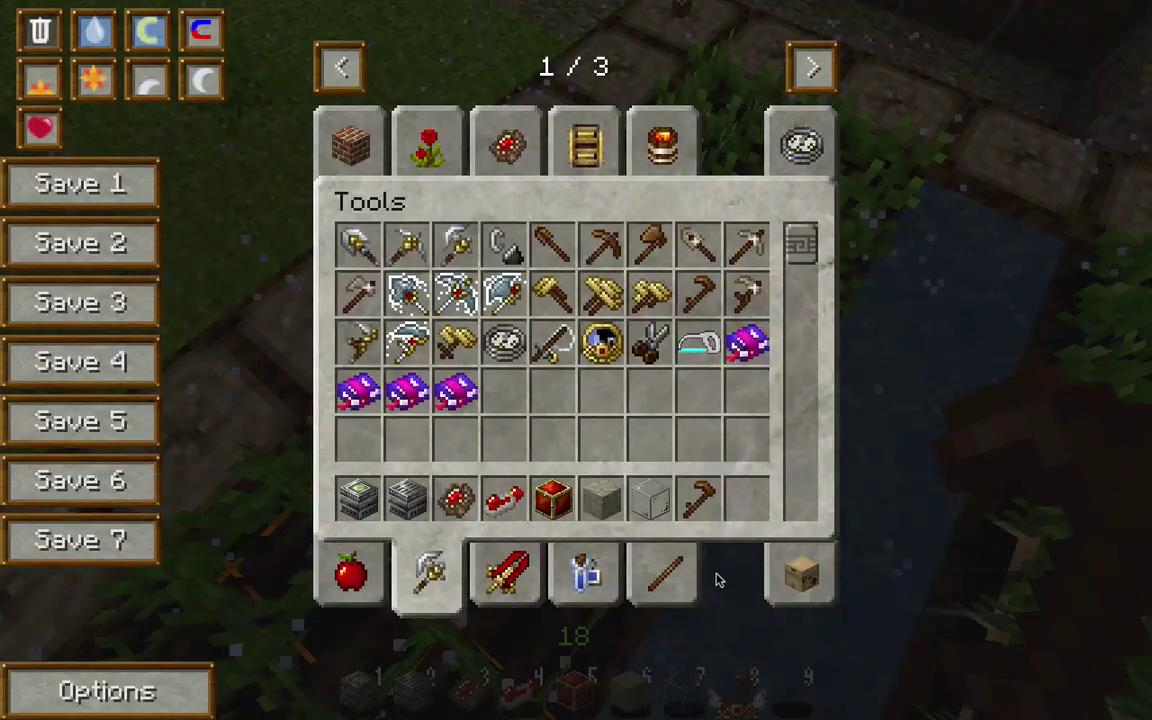
left_click(706, 497, "shift")
Step: Return to the world and run the misspelled command '/wether slear'
key("e")
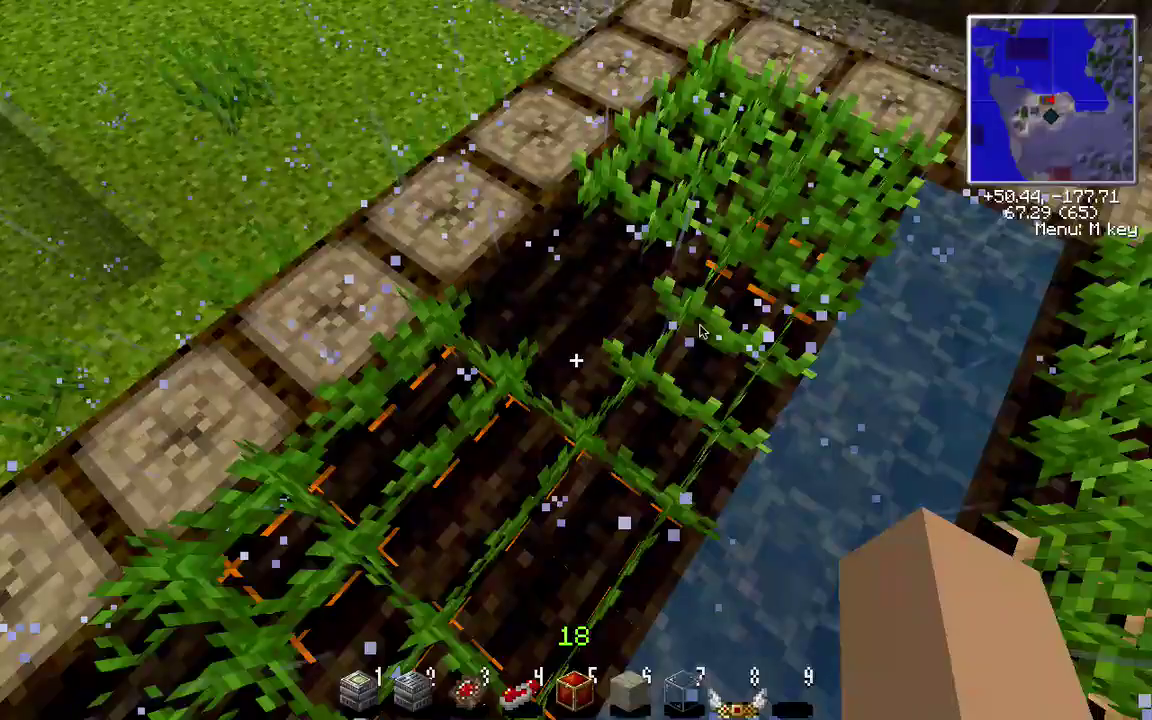
key("w")
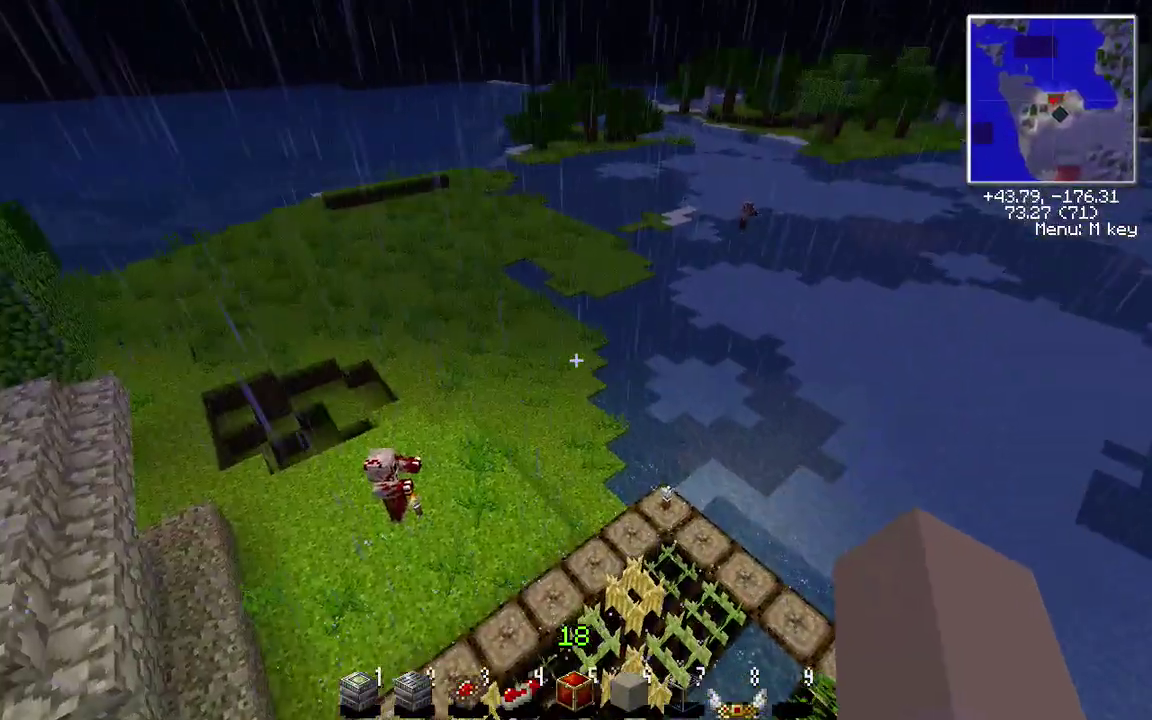
key("slash")
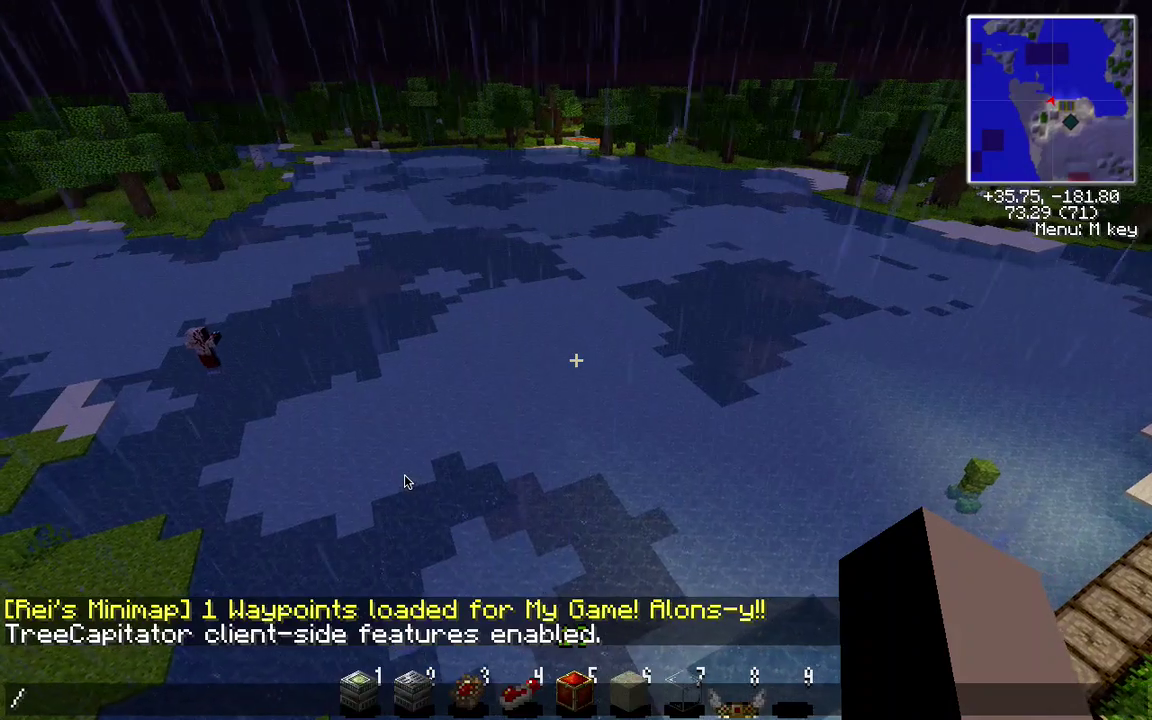
type("wether ")
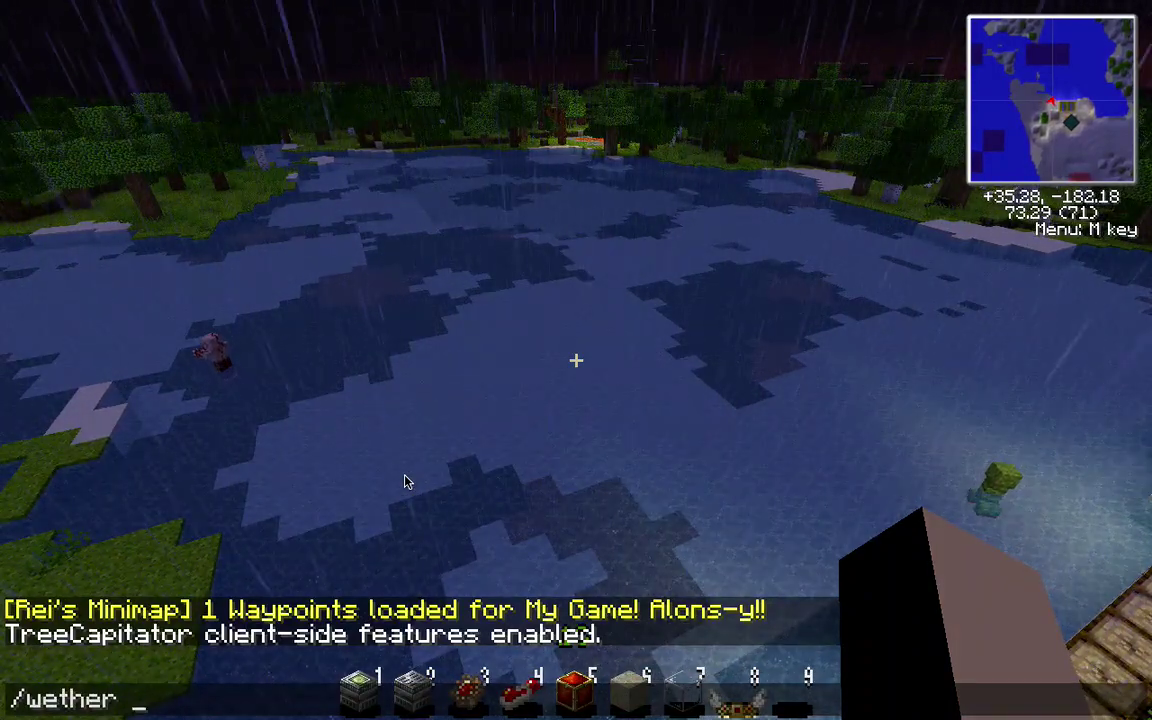
type("slear")
key("Return")
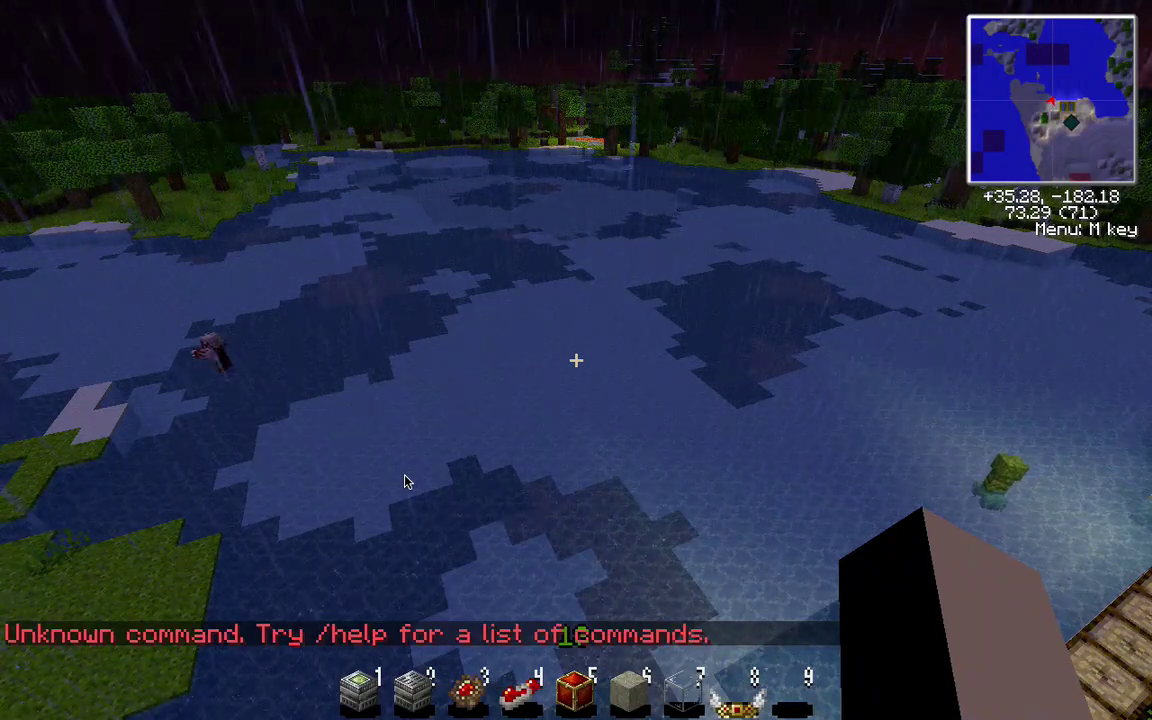
Step: Retype the weather command while fixing typos, then cancel the unfinished attempt
key("slash")
type("e")
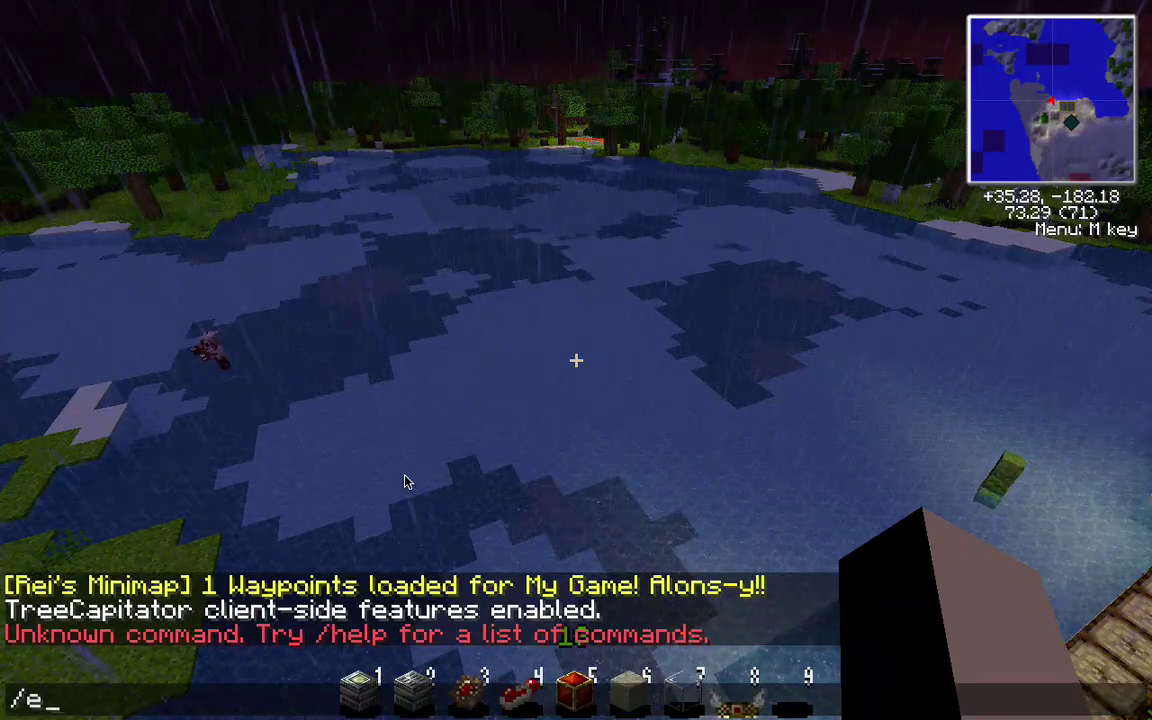
key("BackSpace")
type("weathr")
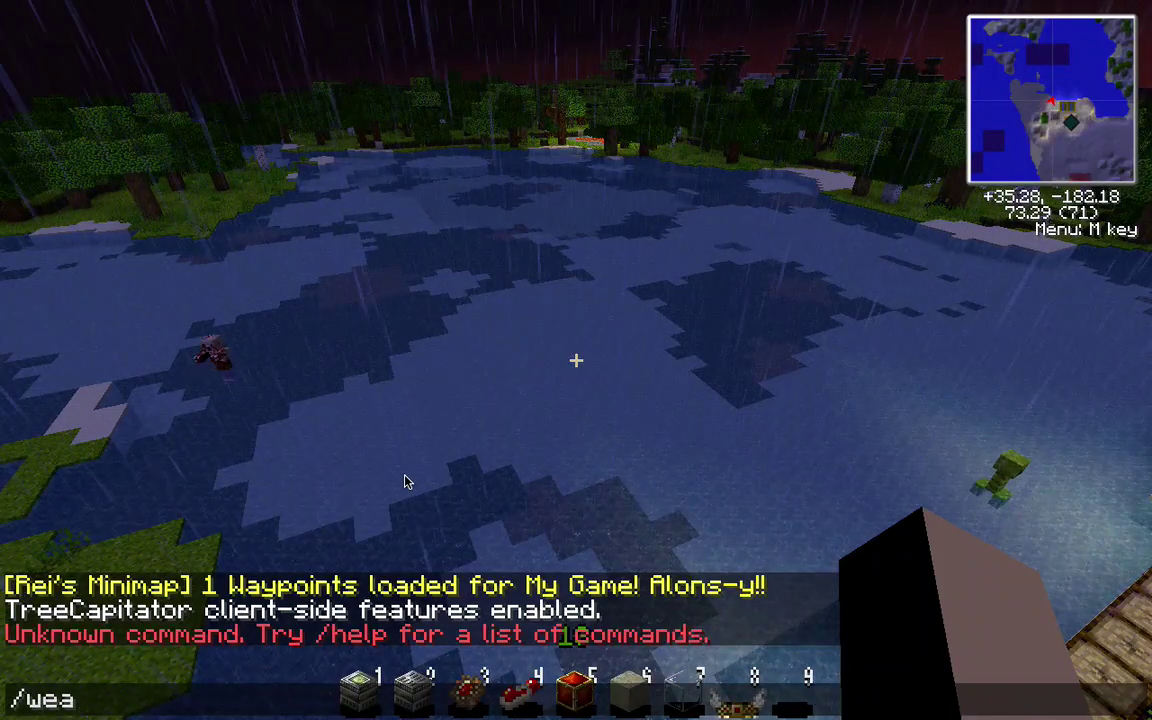
key("BackSpace")
type("er clea")
key("Escape")
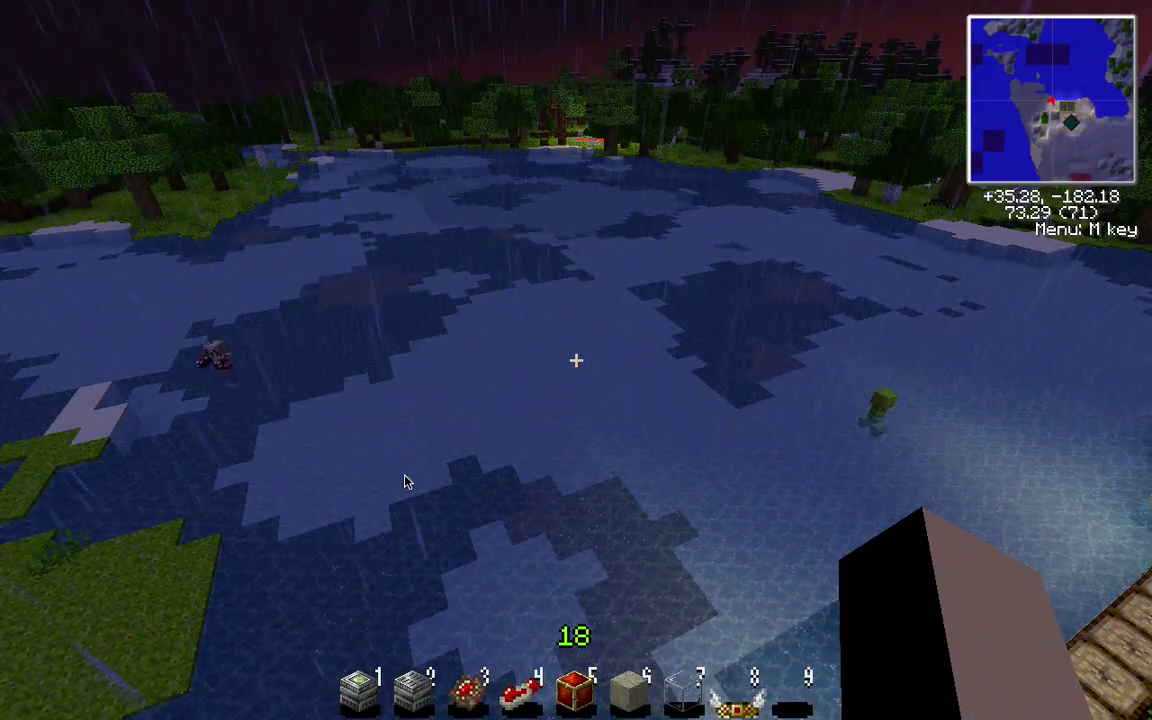
Step: Run /weather clear, then enter '/time set 0' in the reopened chat
key("slash")
type("weather clear")
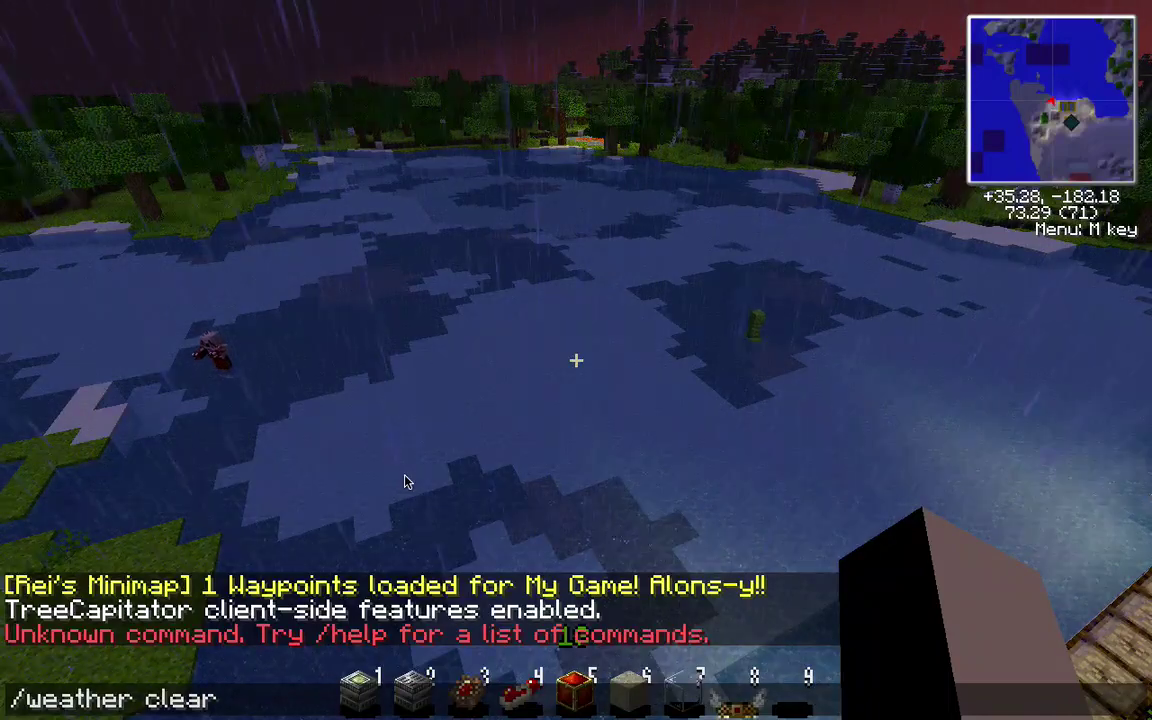
key("Return")
type("/")
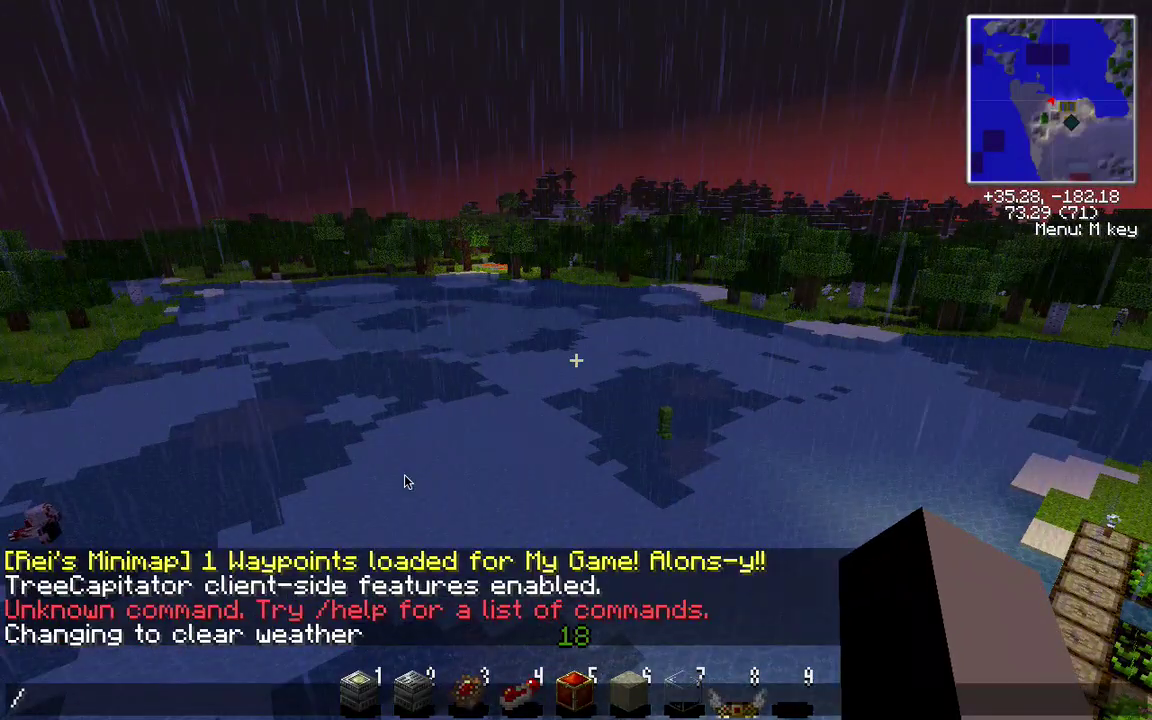
type("time set 0")
Step: Set the time to 0 for daytime and walk up the terraced hill into the pit
key("Return")
key("w")
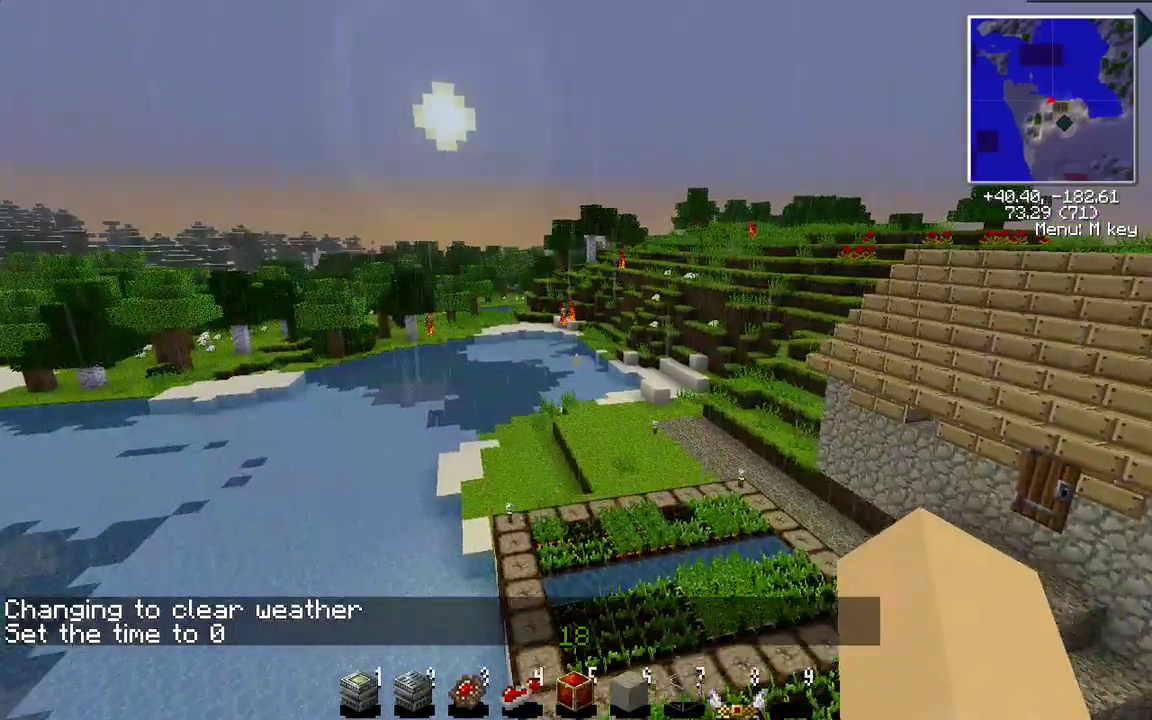
key("w")
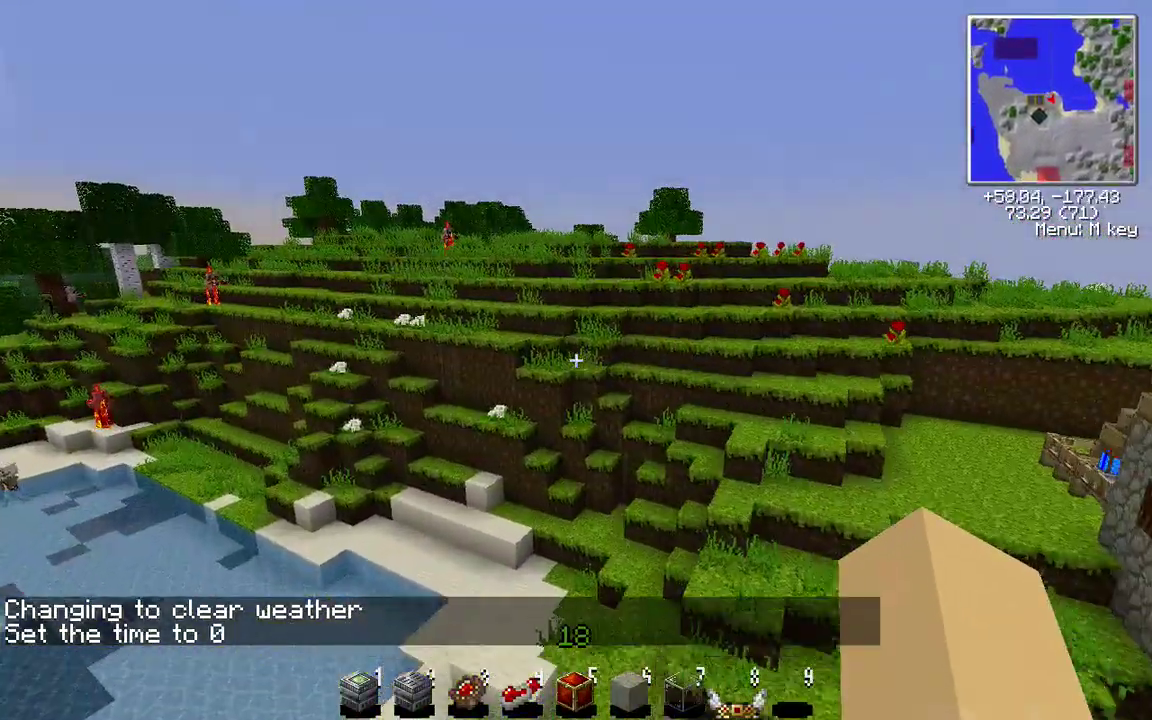
key("w")
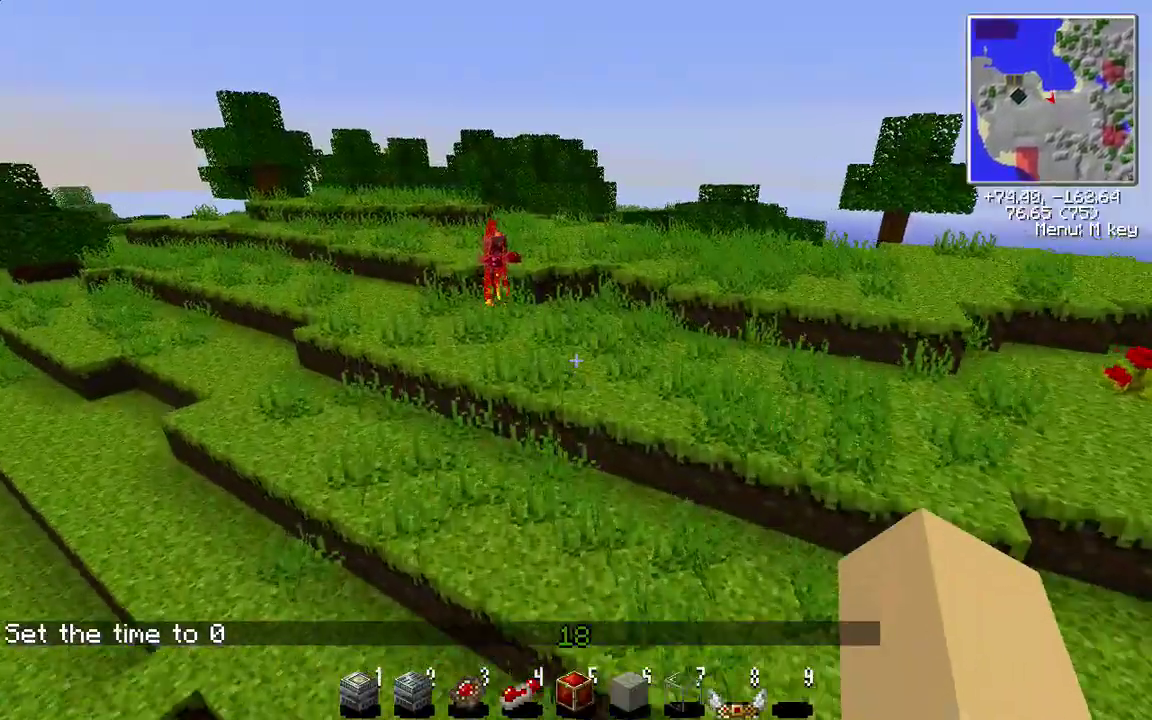
key("w")
key("w")
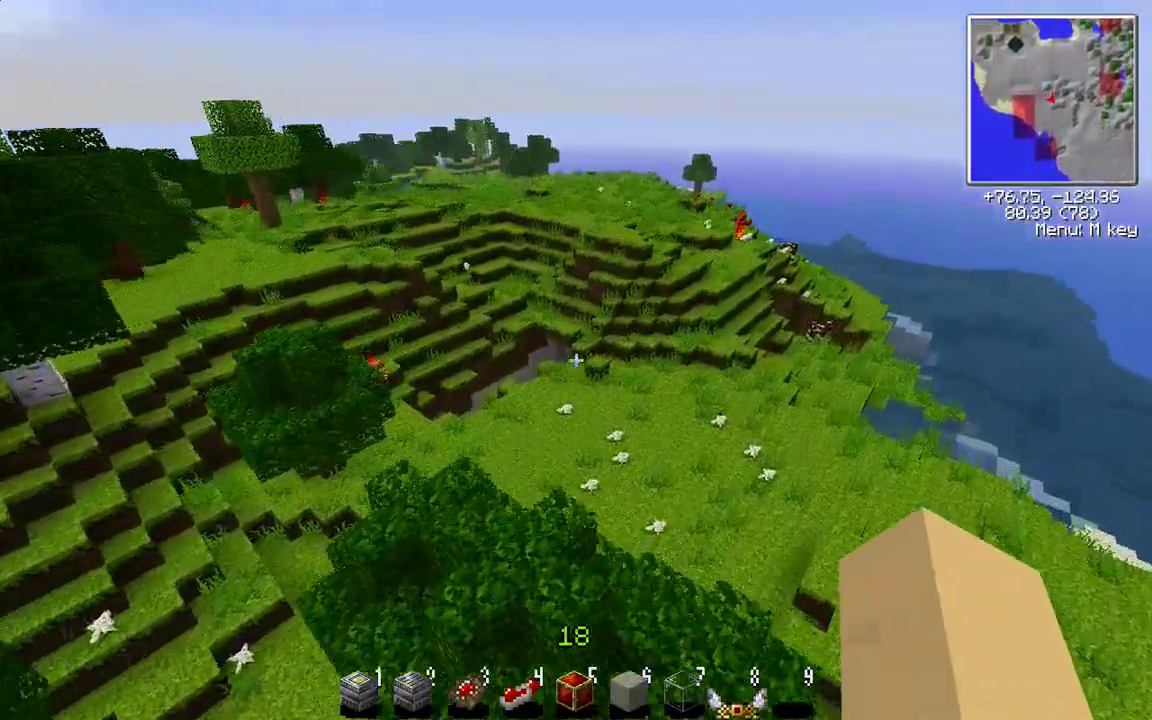
key("w")
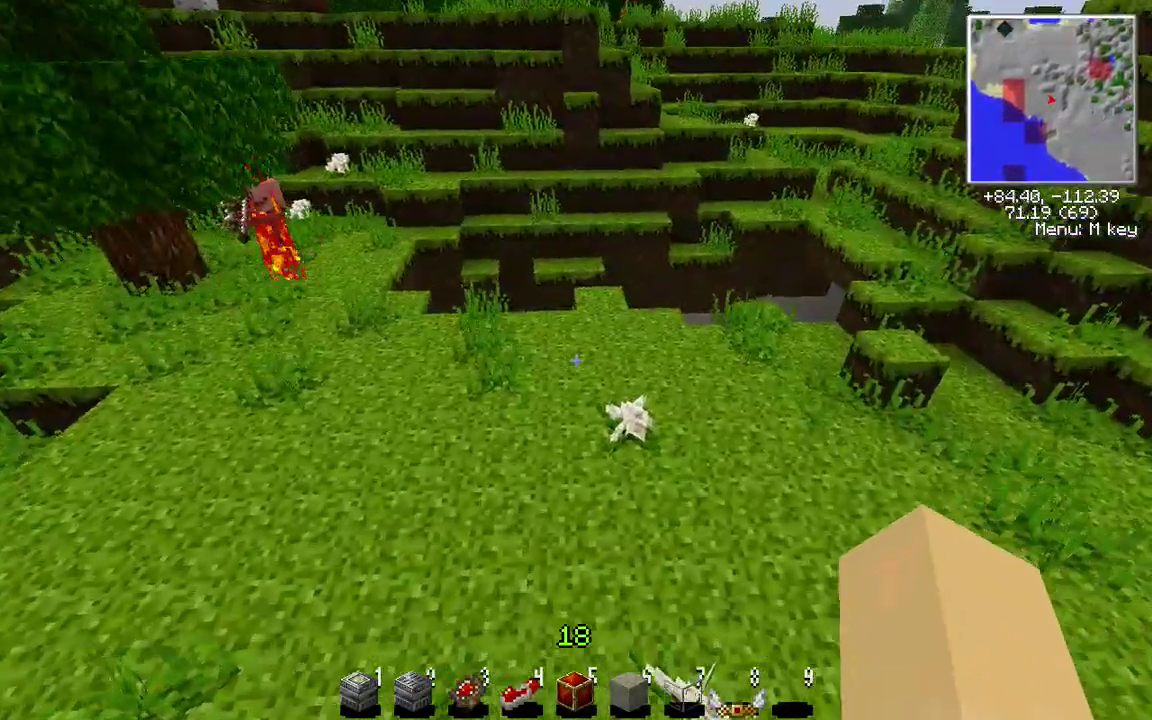
key("w")
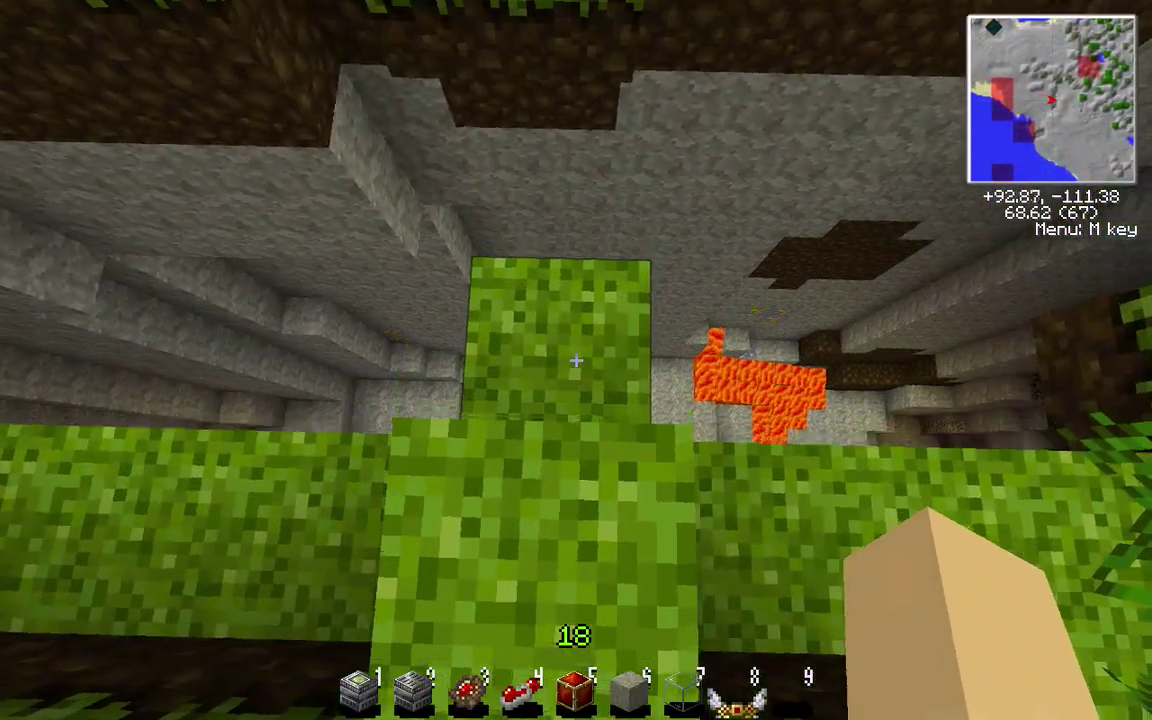
Step: Rise out of the lava pit and fly to the Home waypoint, landing beside the stone house
key("space")
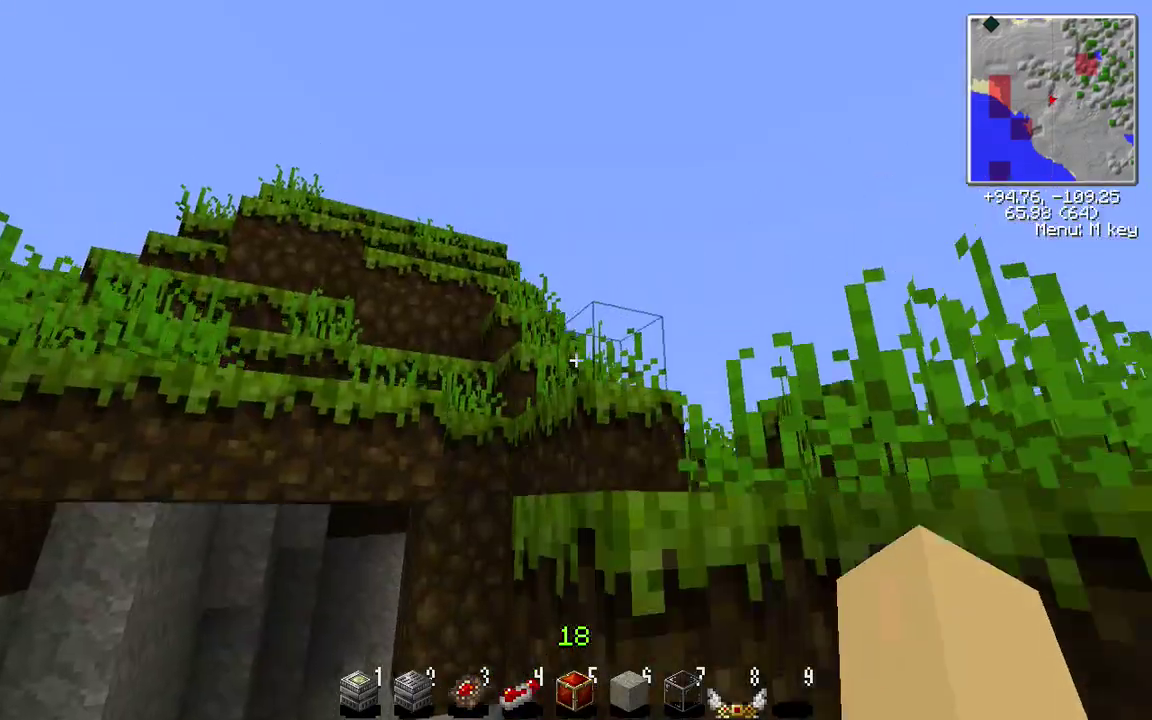
key("space")
key("w")
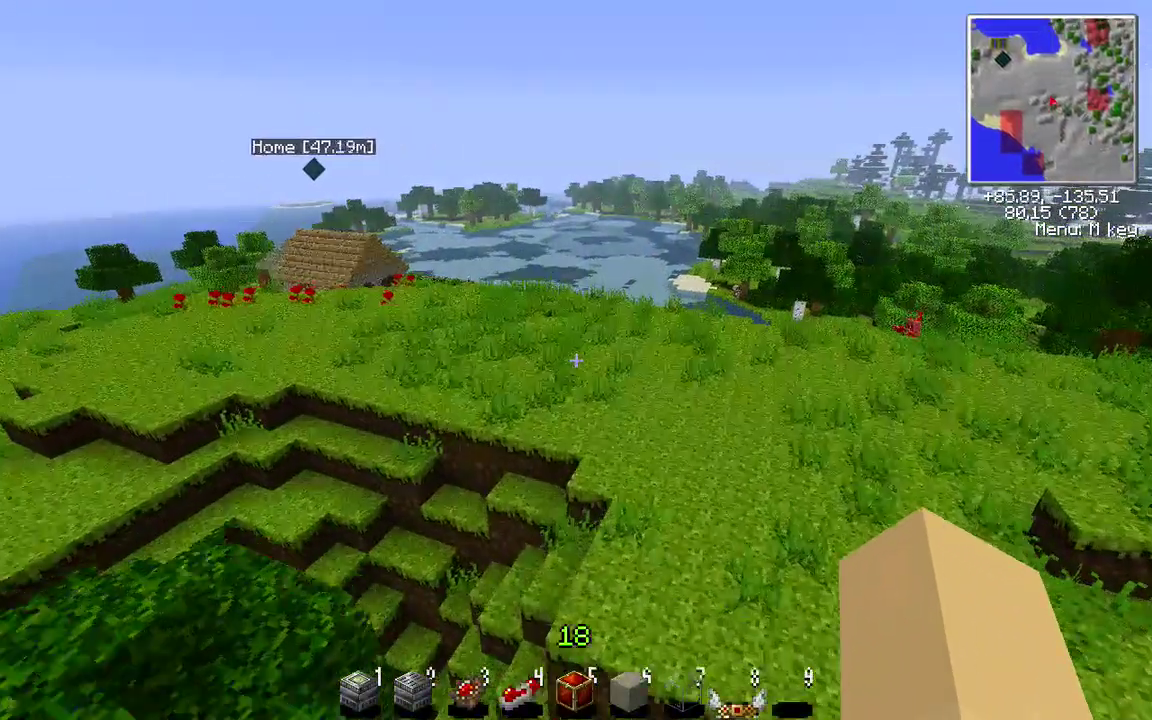
key("w")
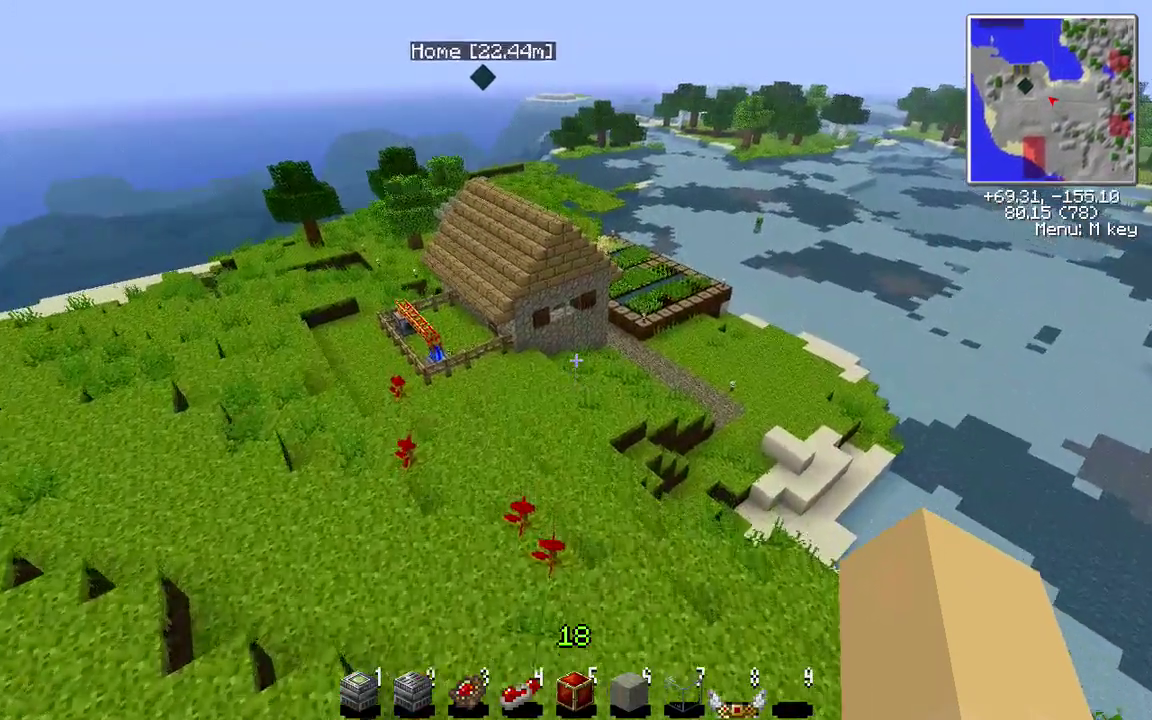
key("w")
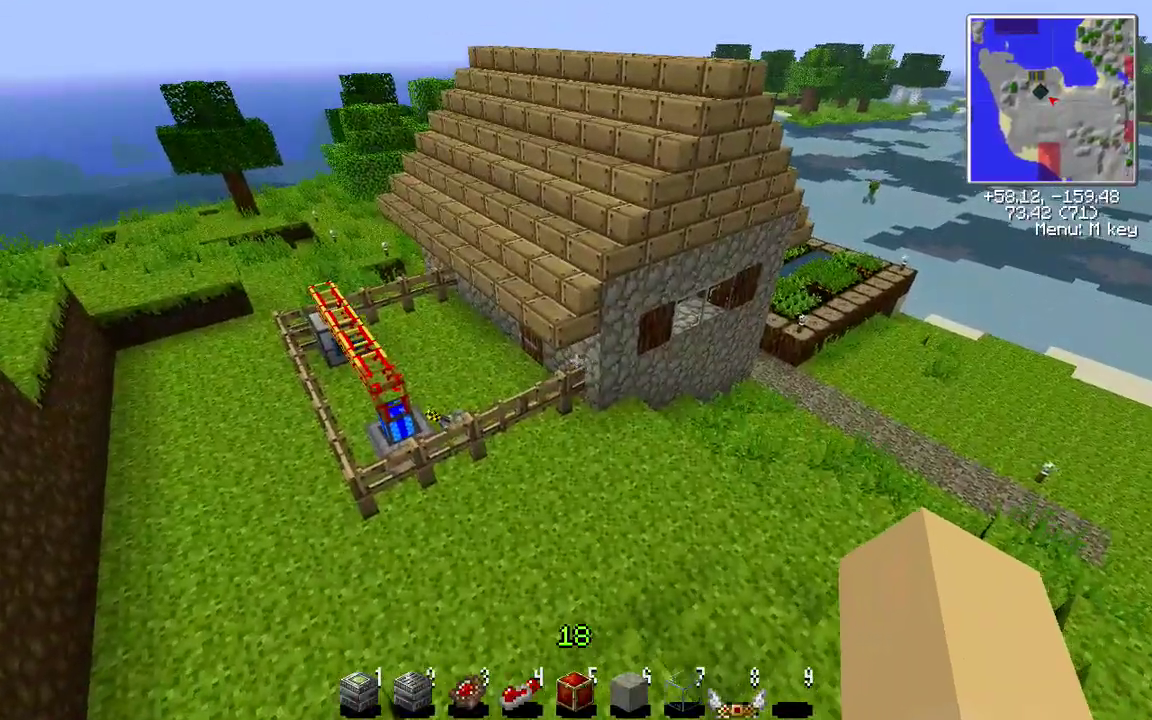
key("w")
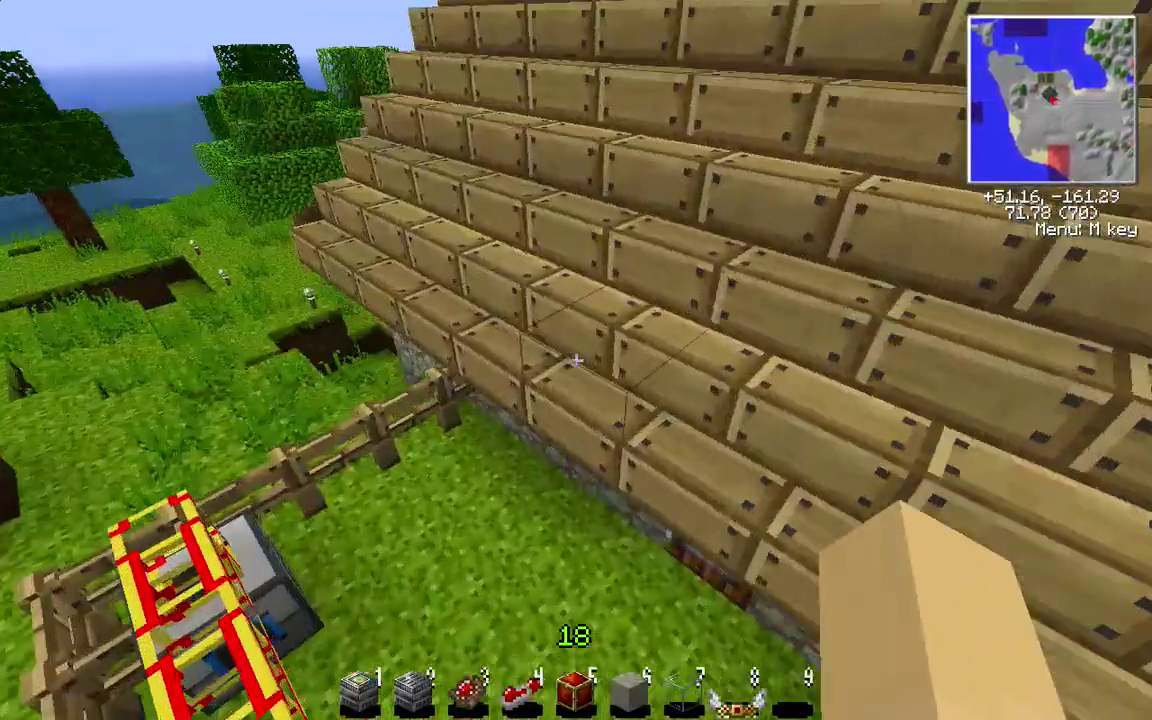
key("w")
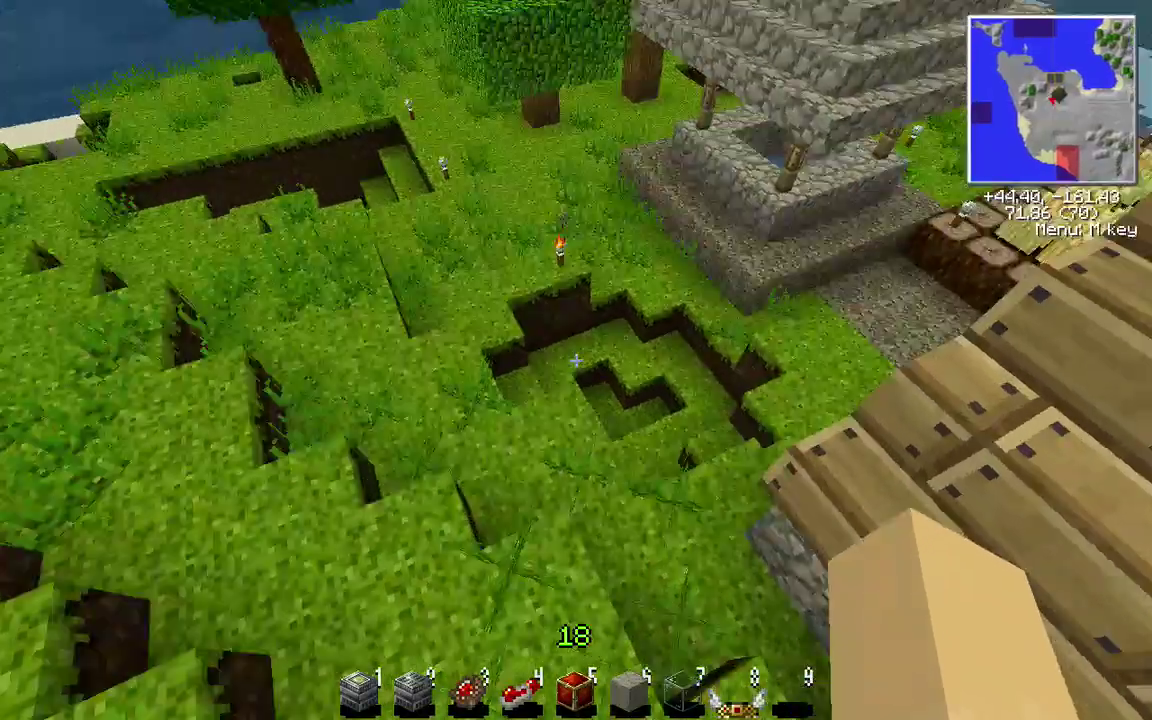
key("w")
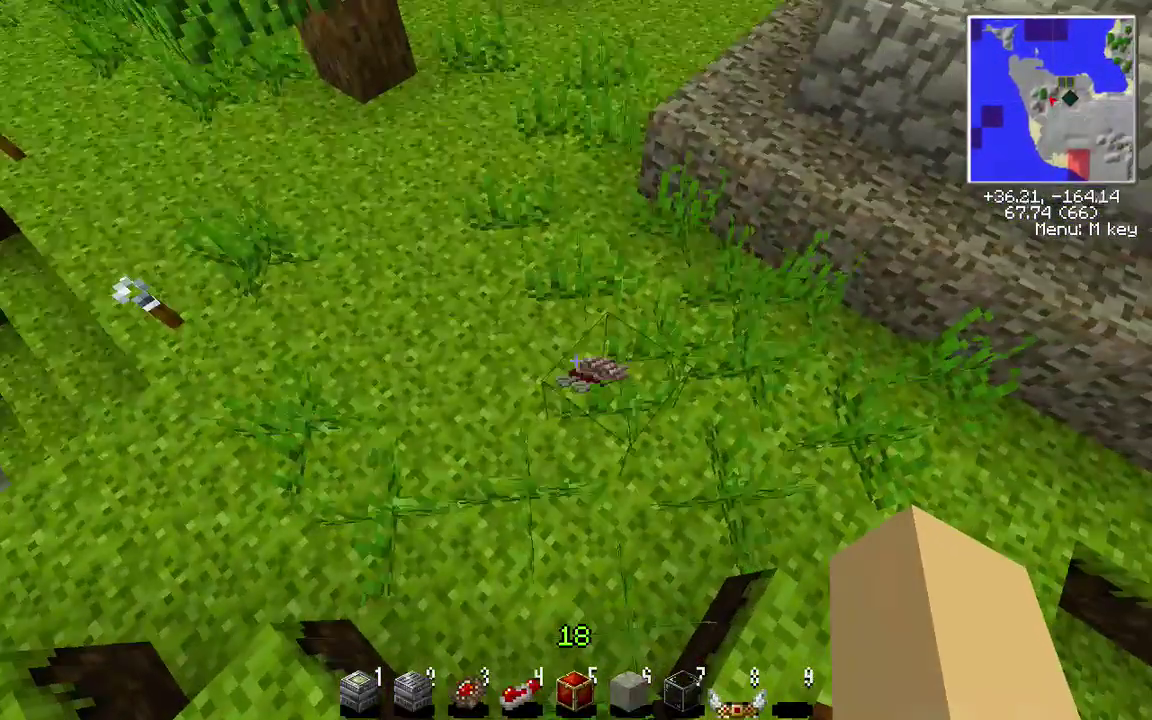
key("w")
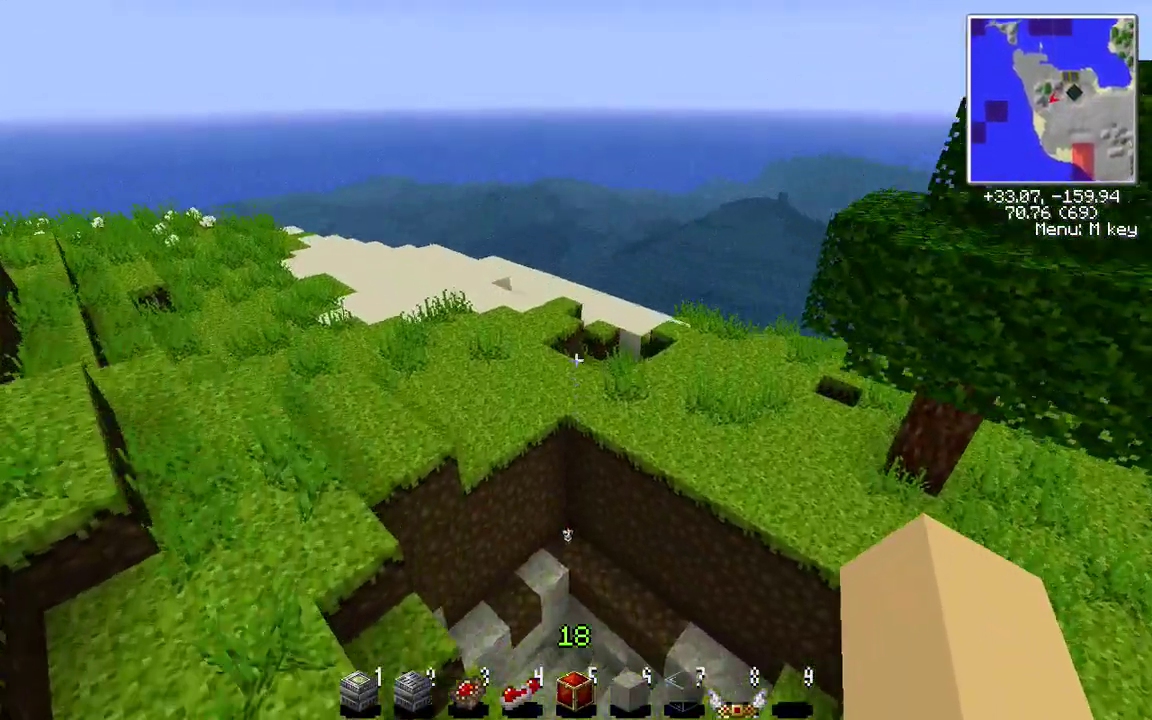
key("w")
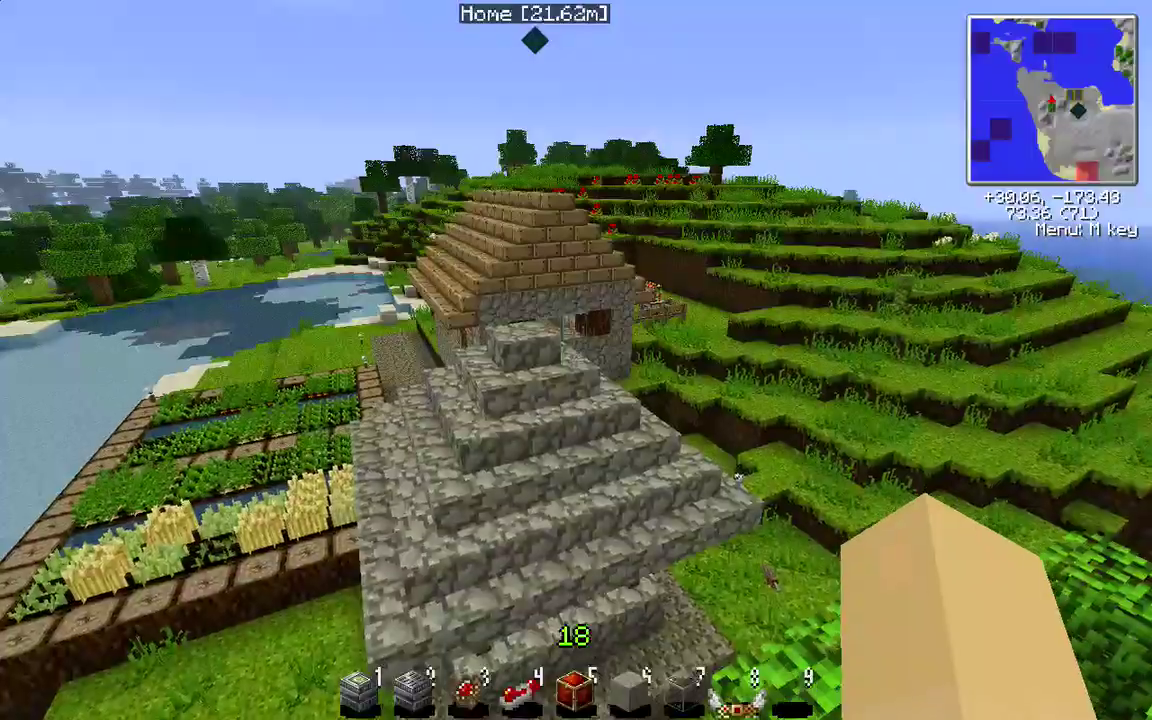
Step: Walk past the farm into the lake, then swim up onto the village shore
key("w")
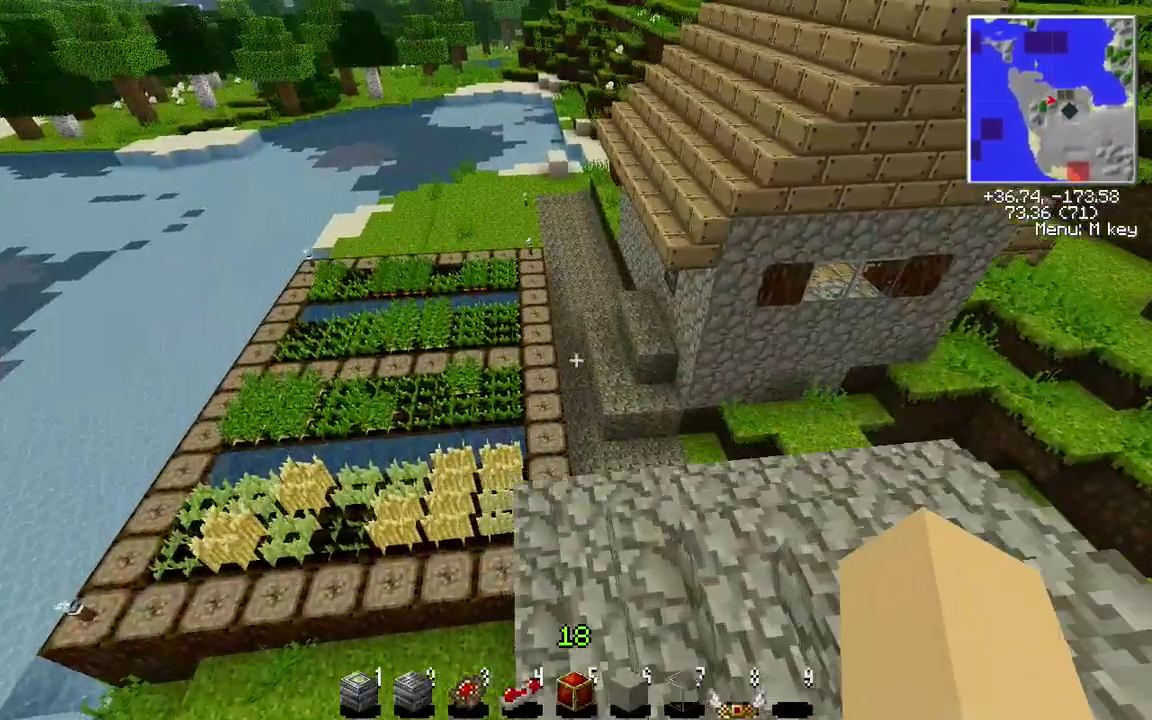
key("w")
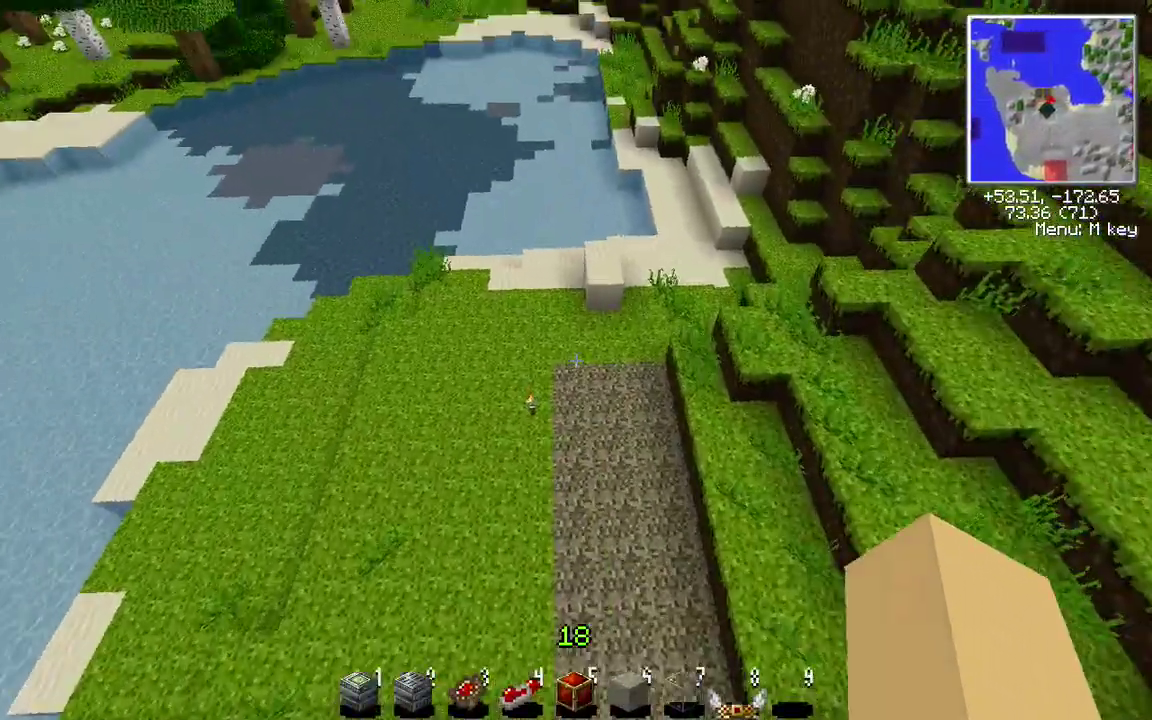
key("w")
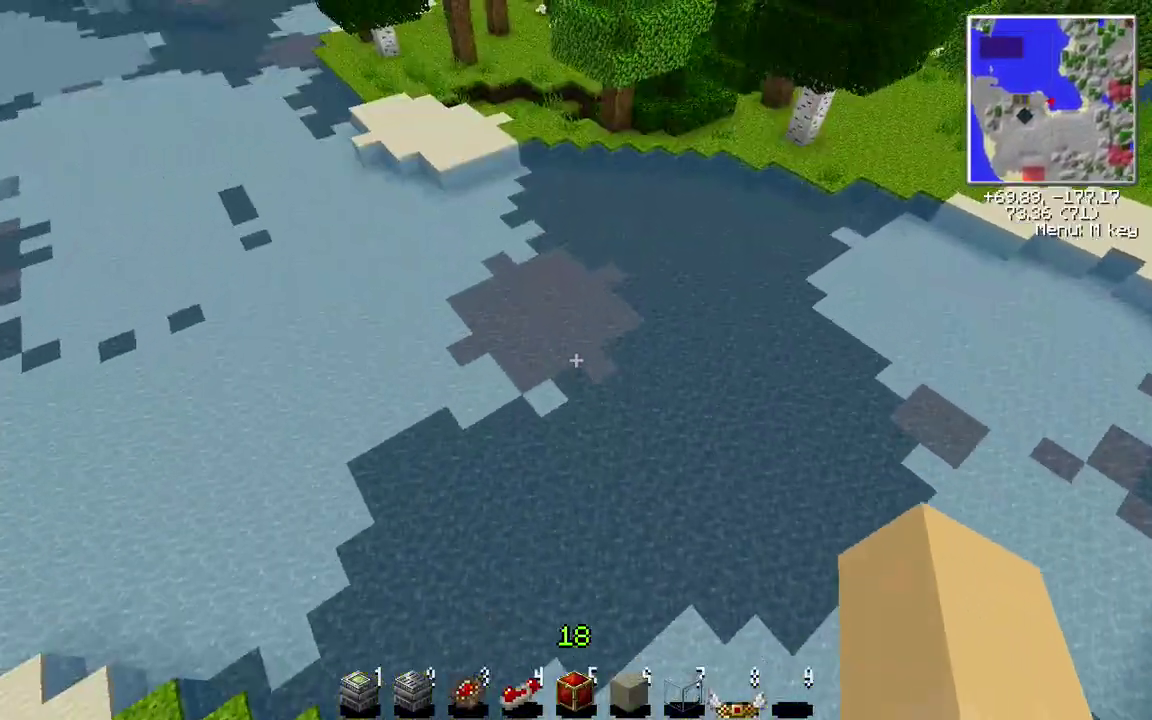
key("w")
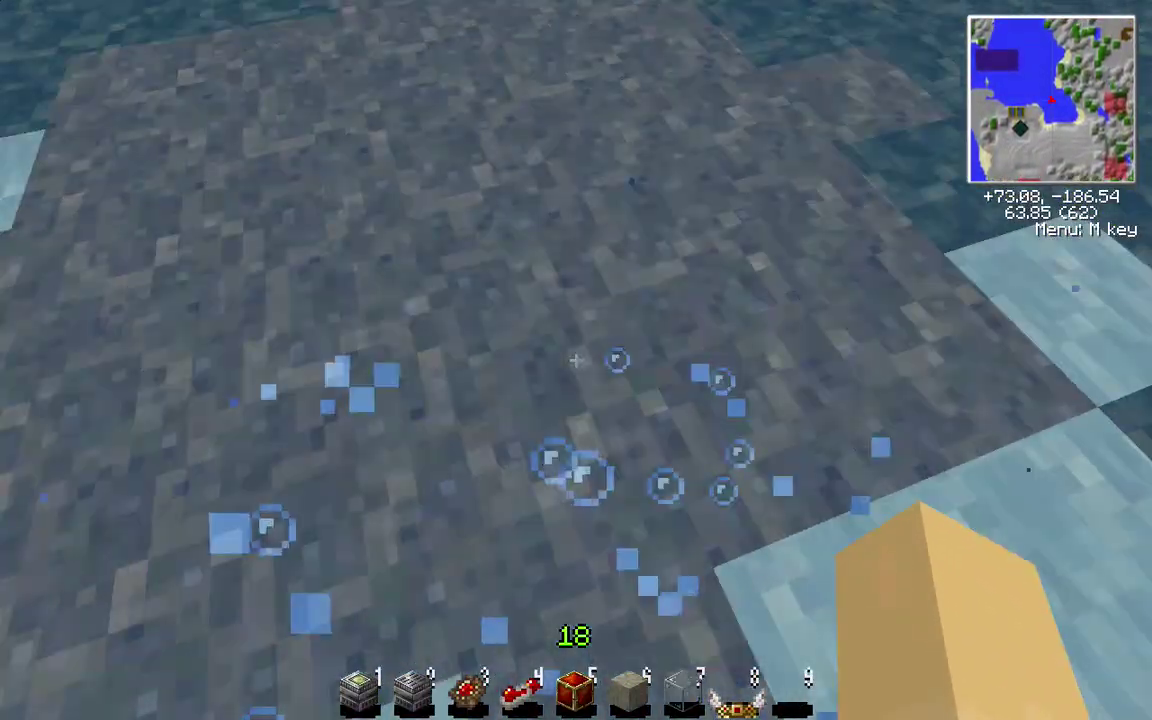
key("space")
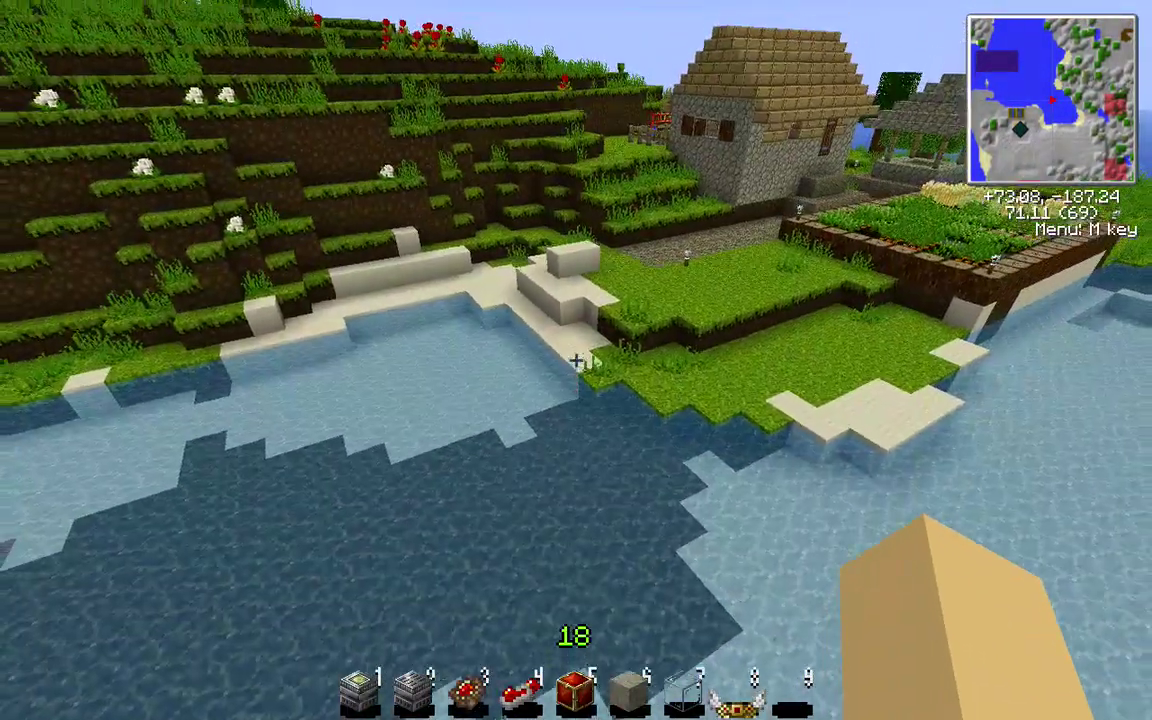
key("w")
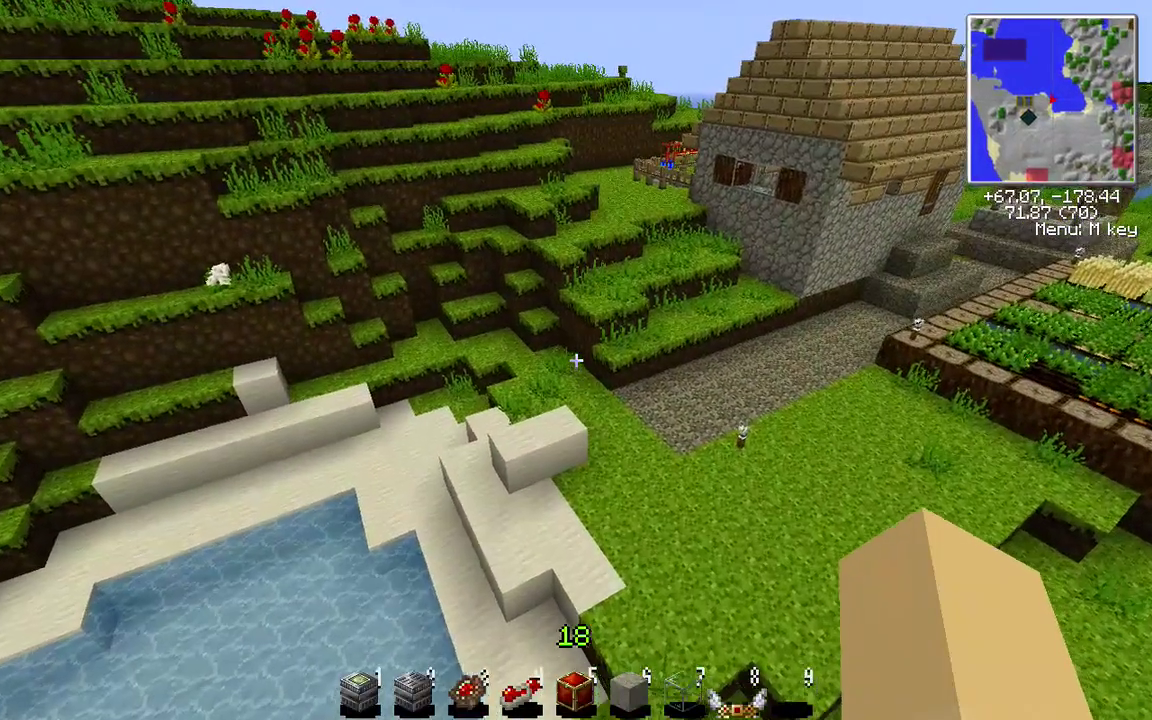
key("w")
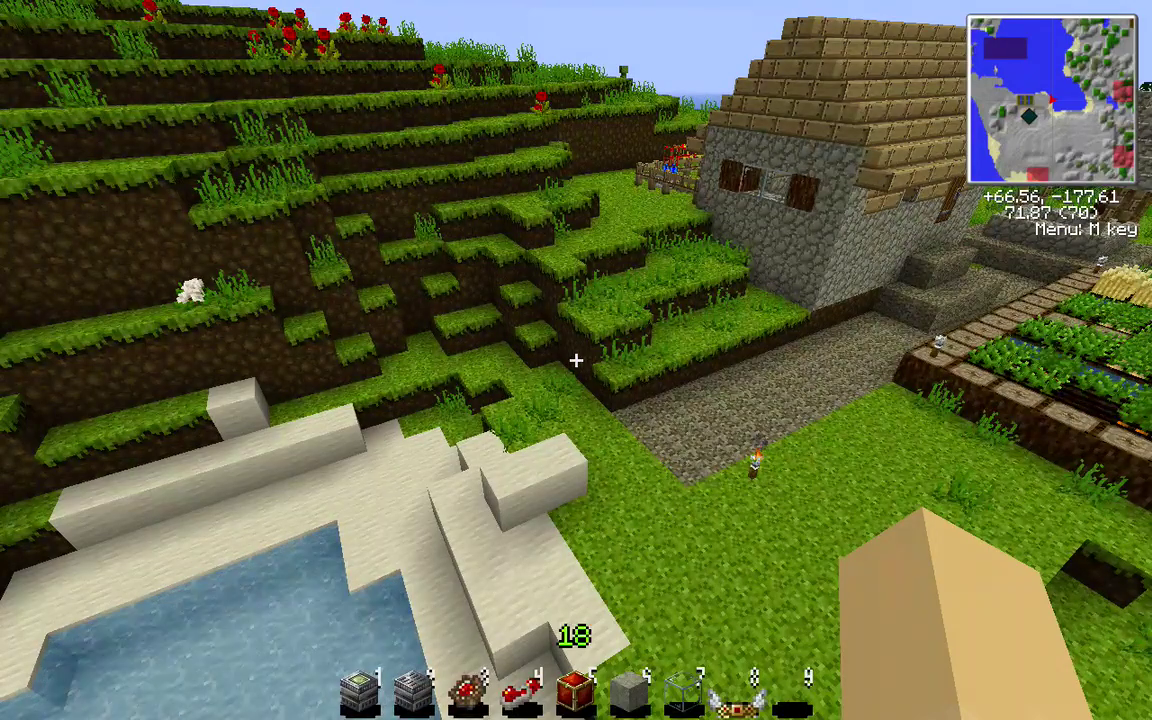
Step: Climb the grassy hills, then walk back down along the coast to face the lake
key("w")
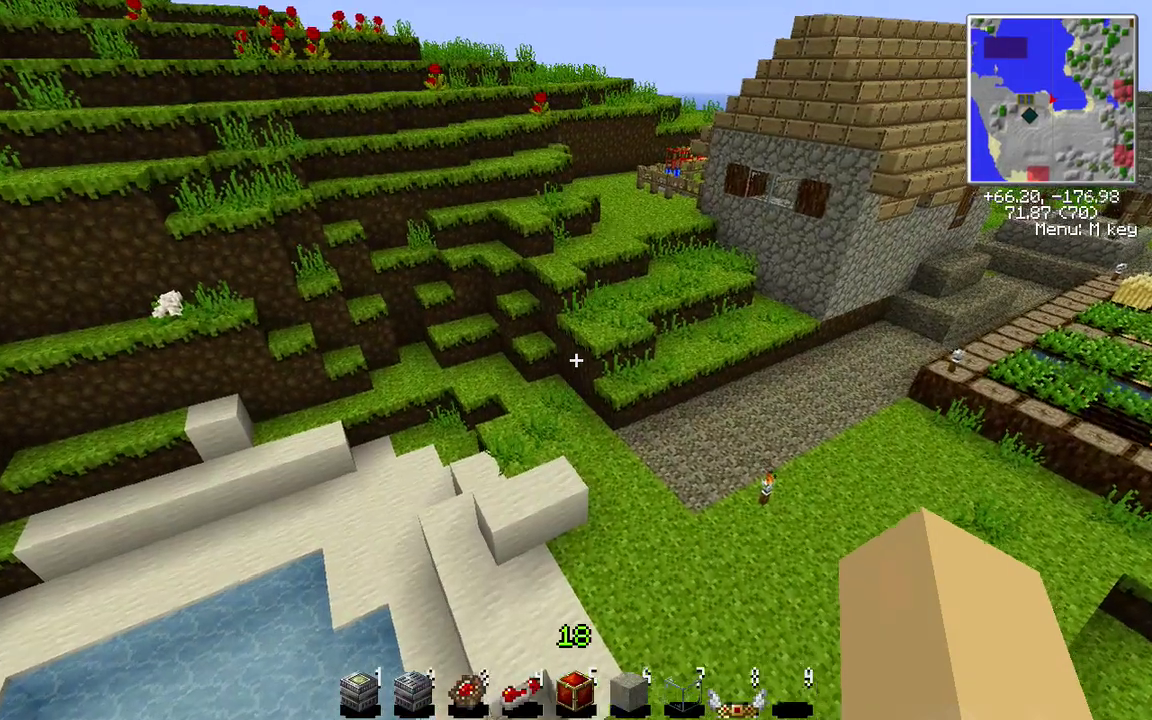
key("w")
key("space")
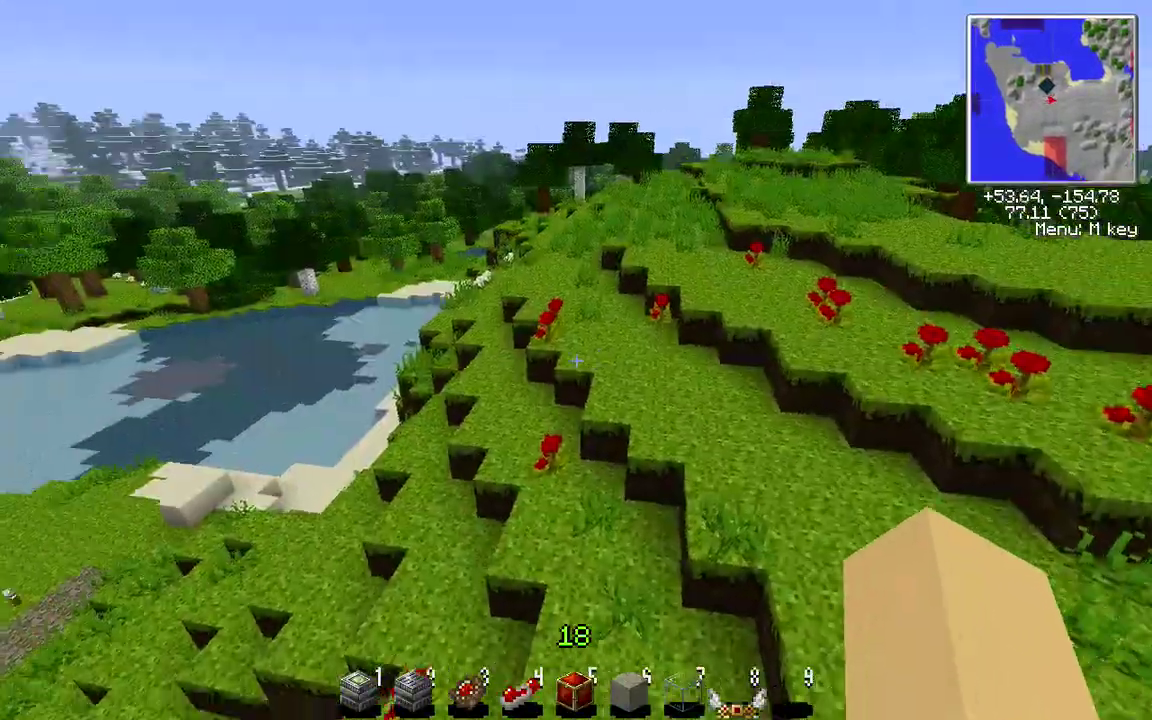
key("w")
key("w")
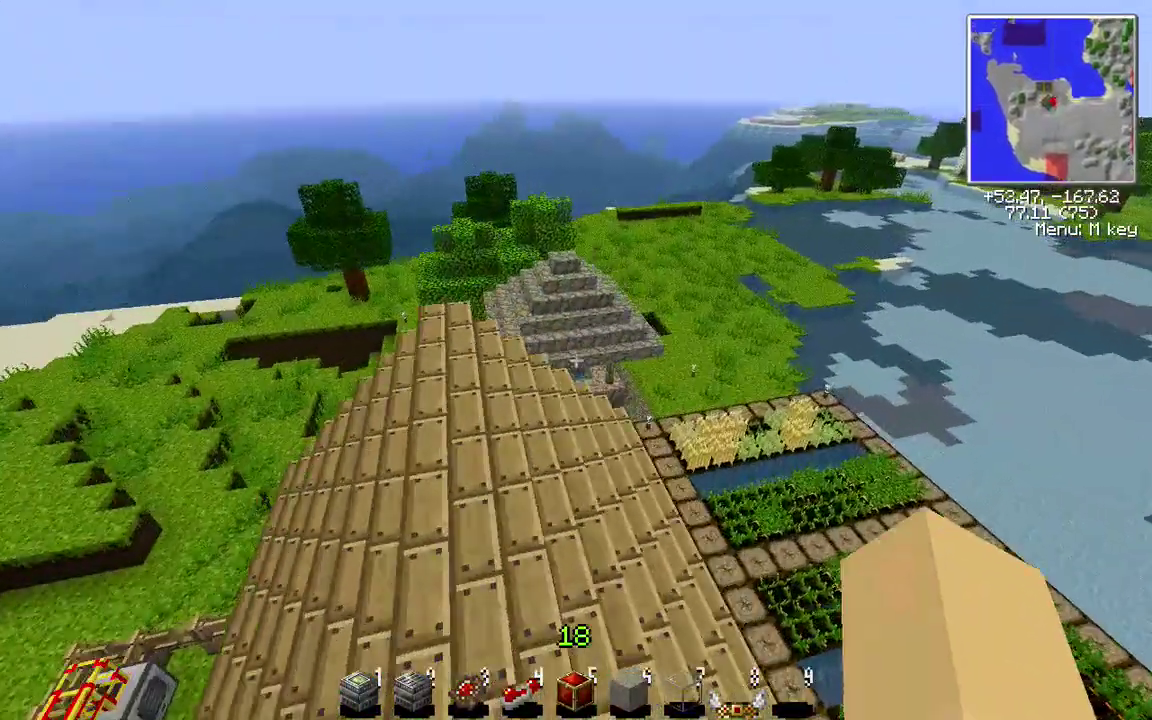
key("w")
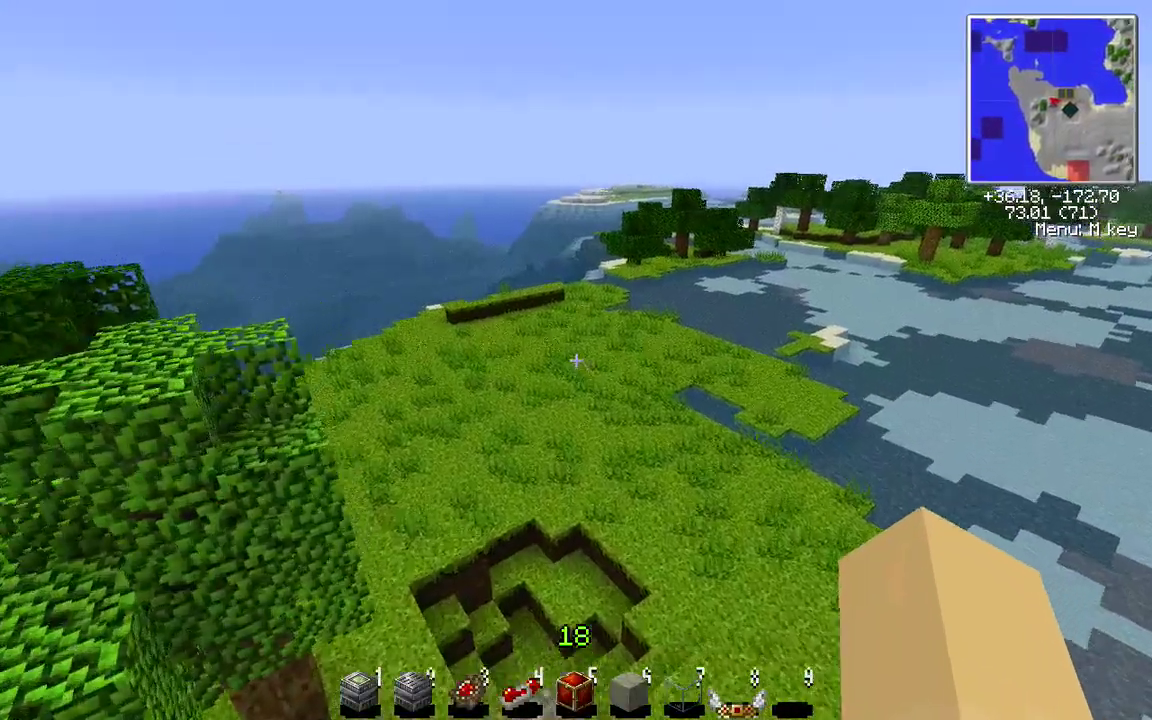
key("w")
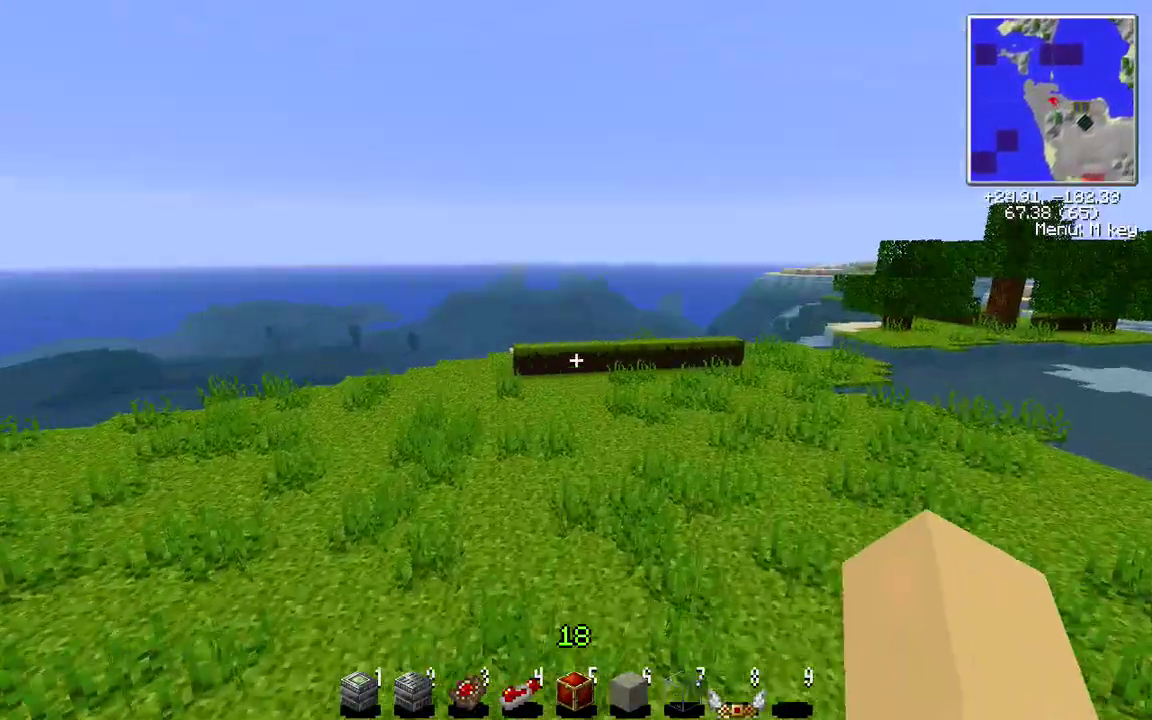
key("w")
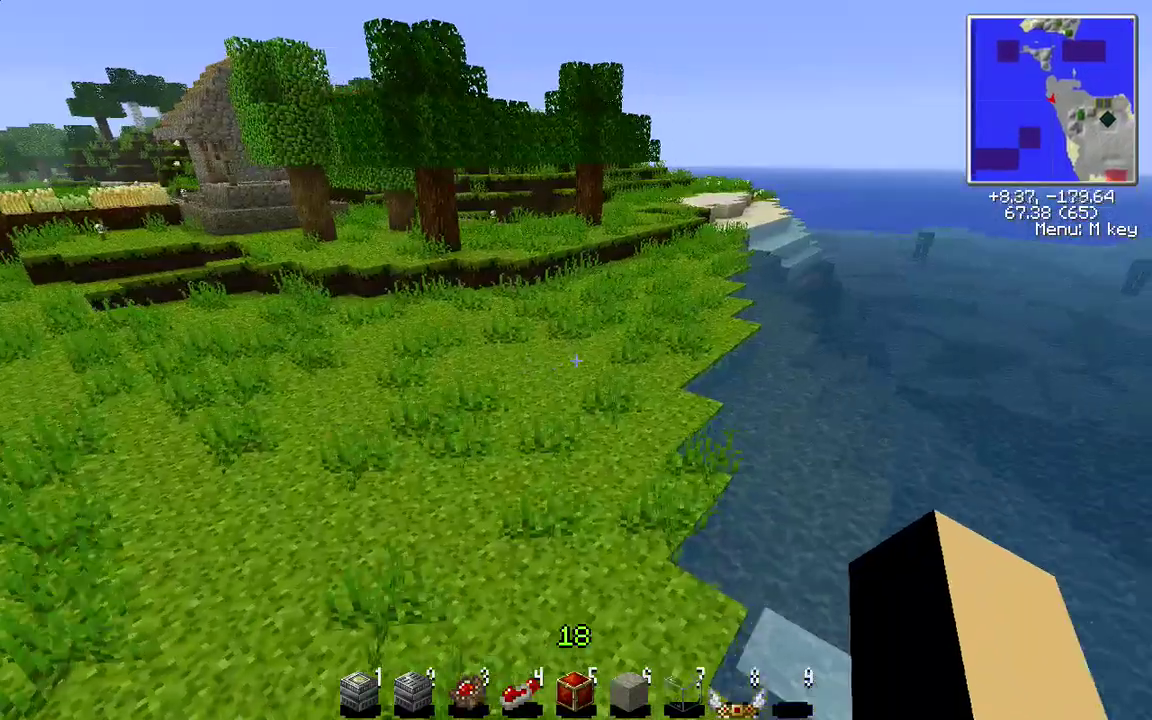
key("w")
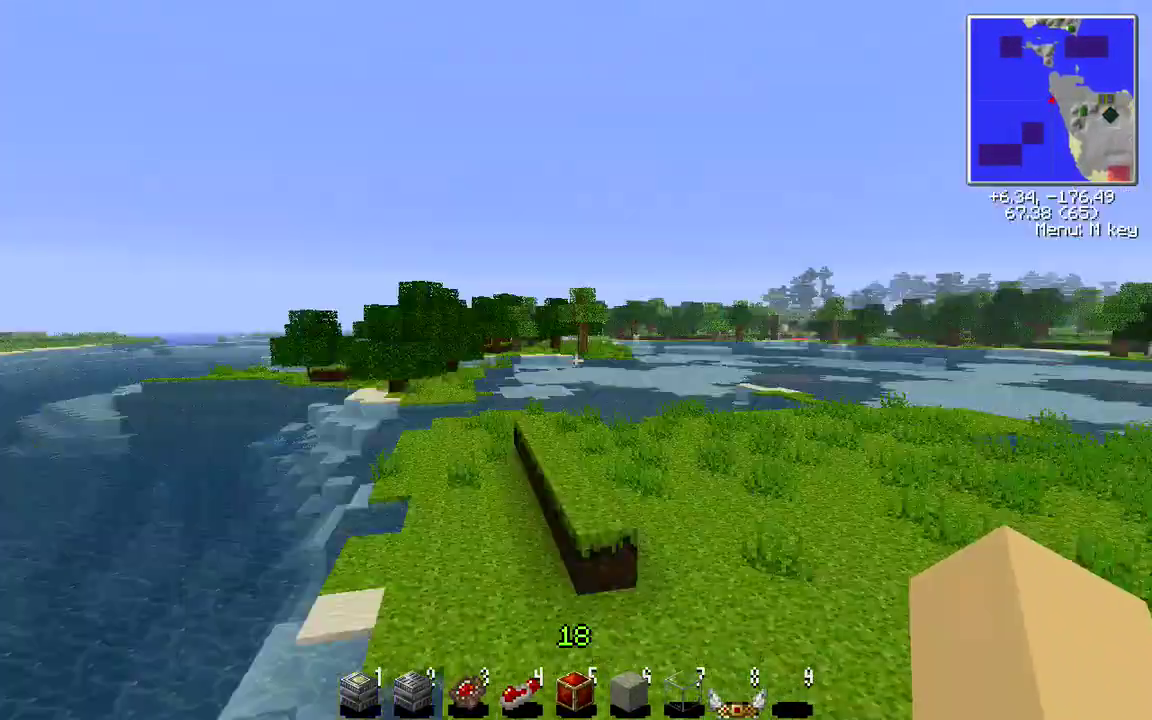
key("w")
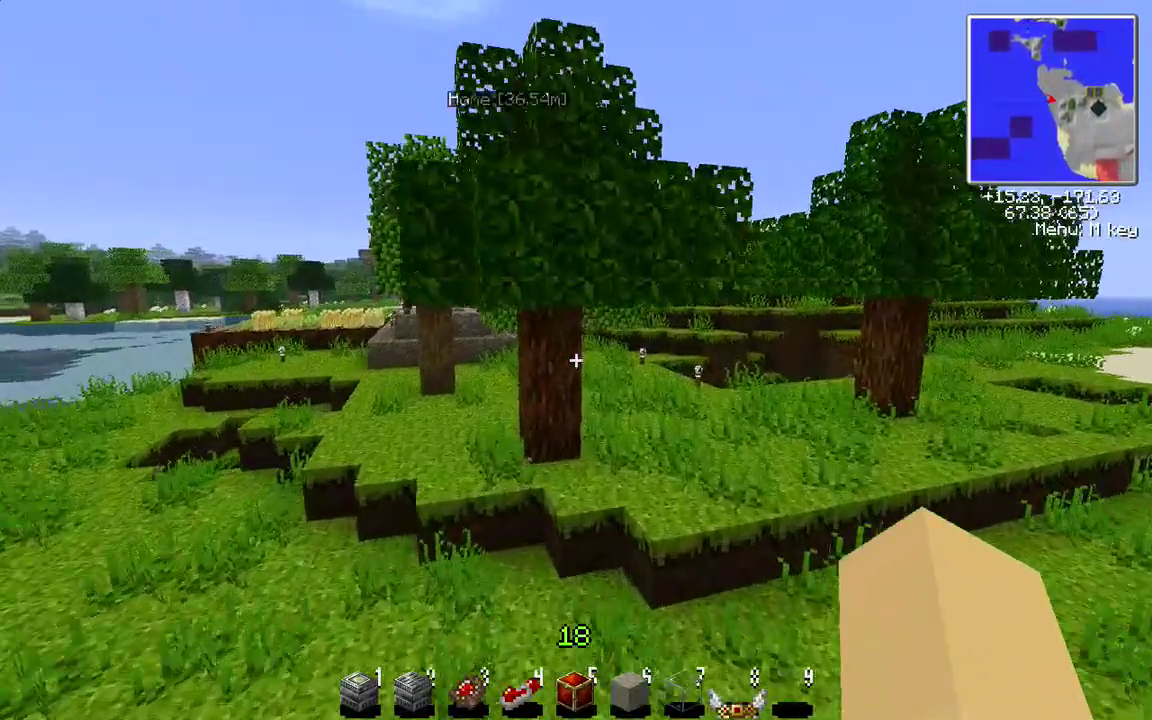
Step: Walk past the village houses and fly across the lake toward the island's trees
key("w")
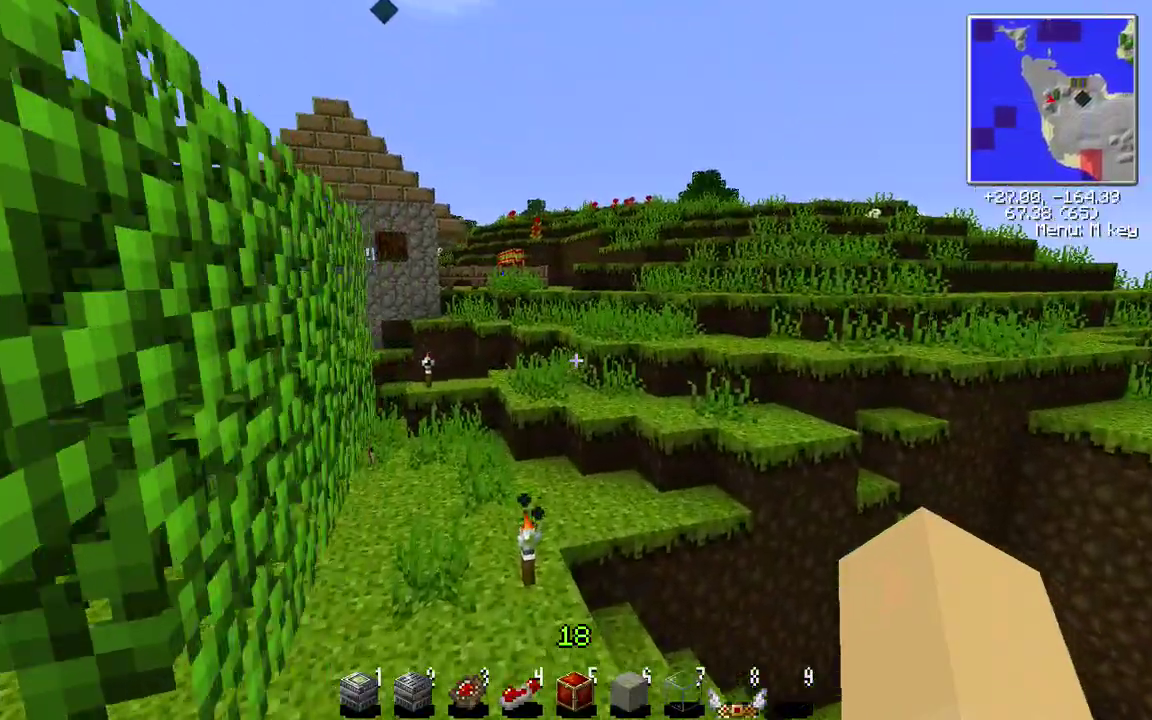
key("w")
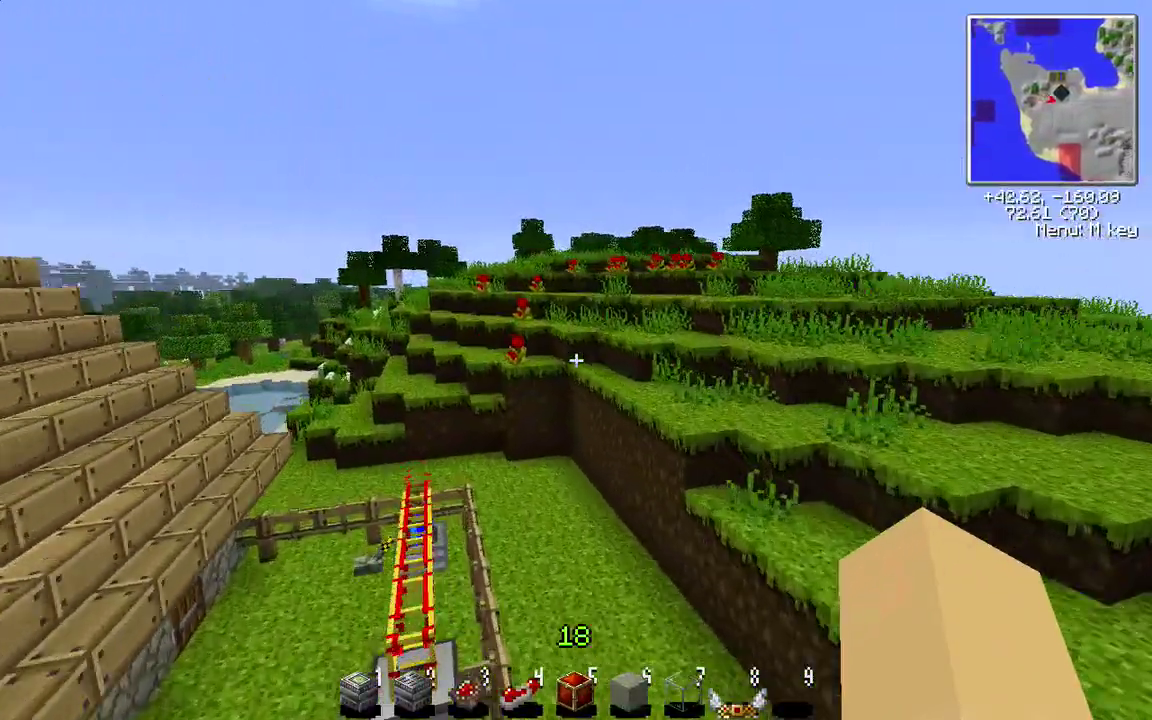
key("w")
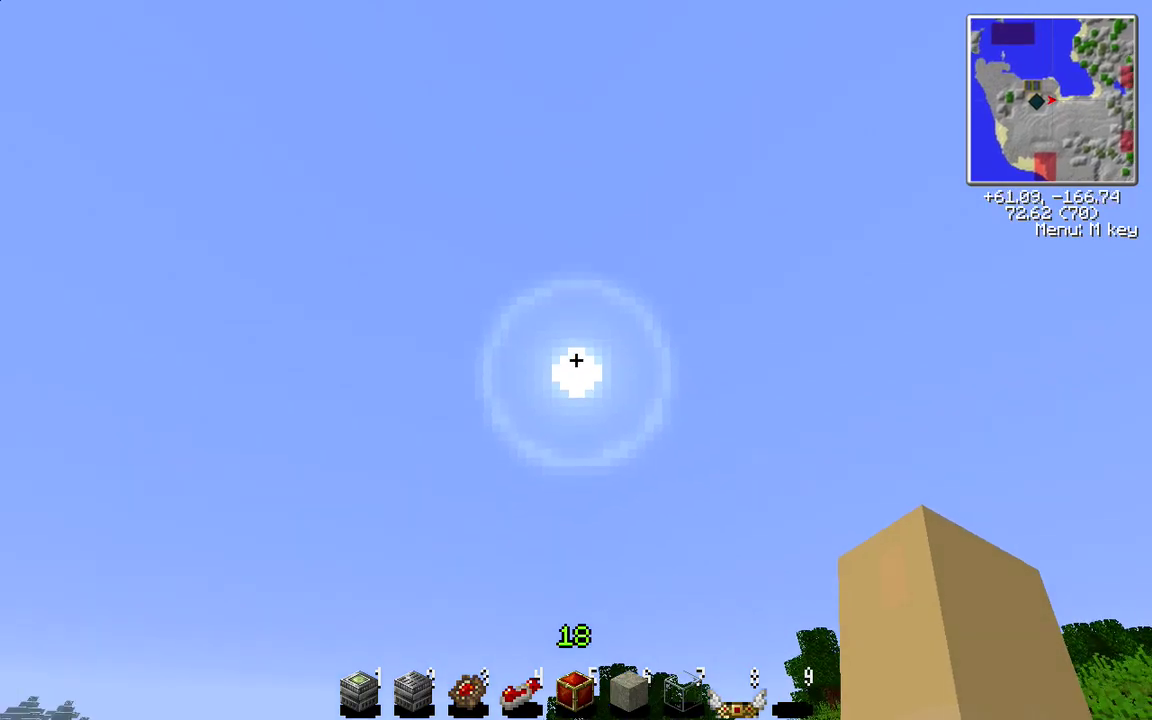
key("w")
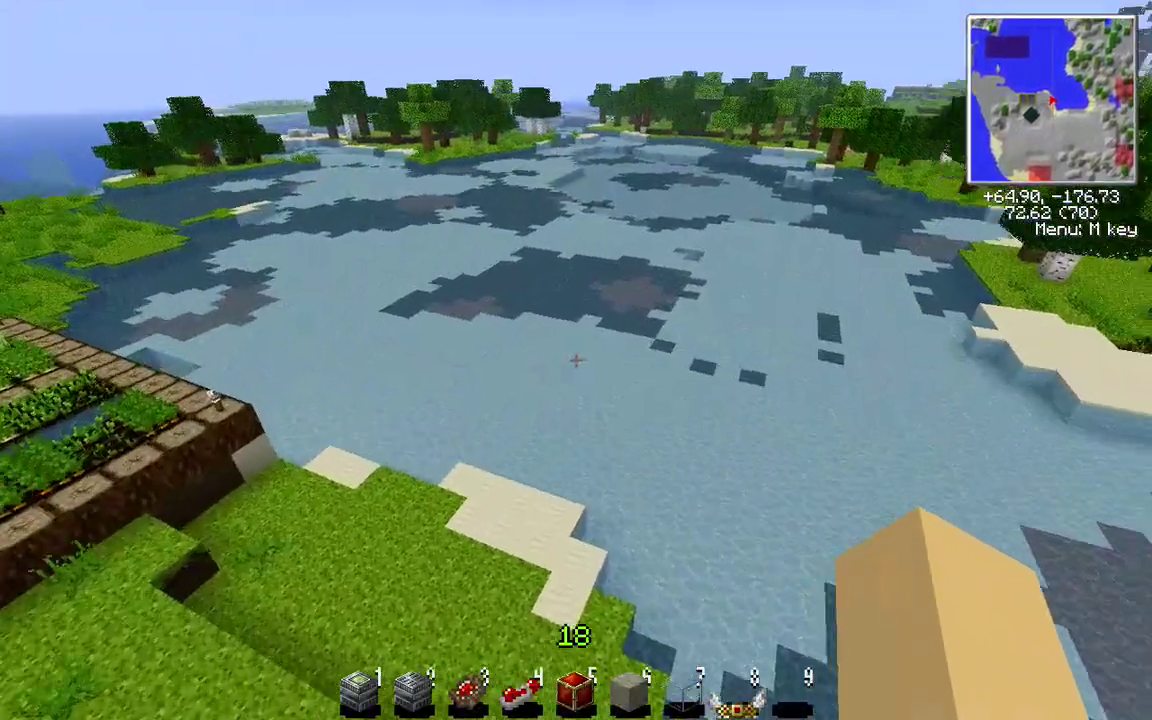
key("w")
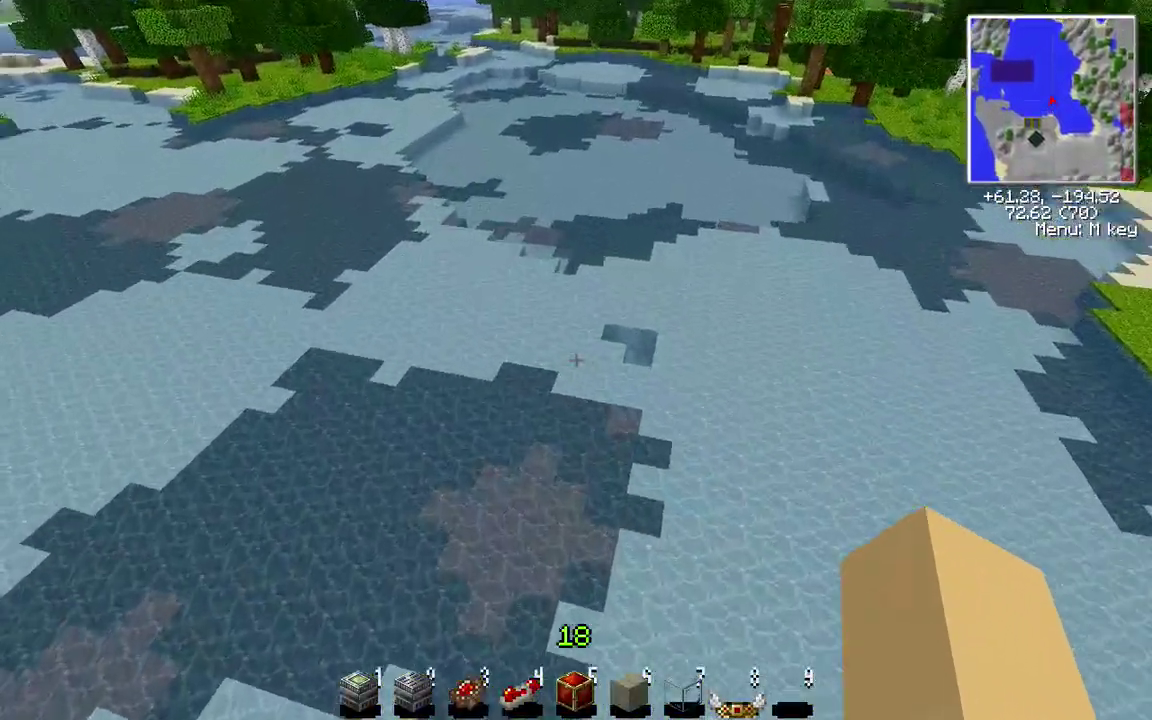
key("w")
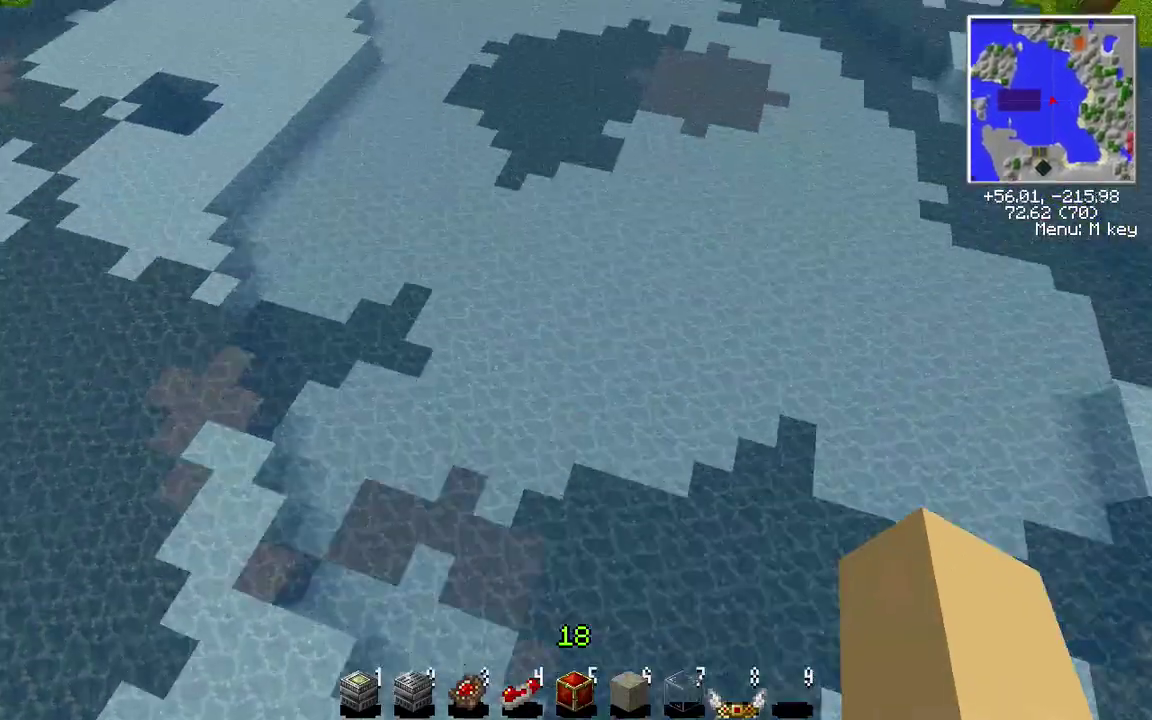
key("w")
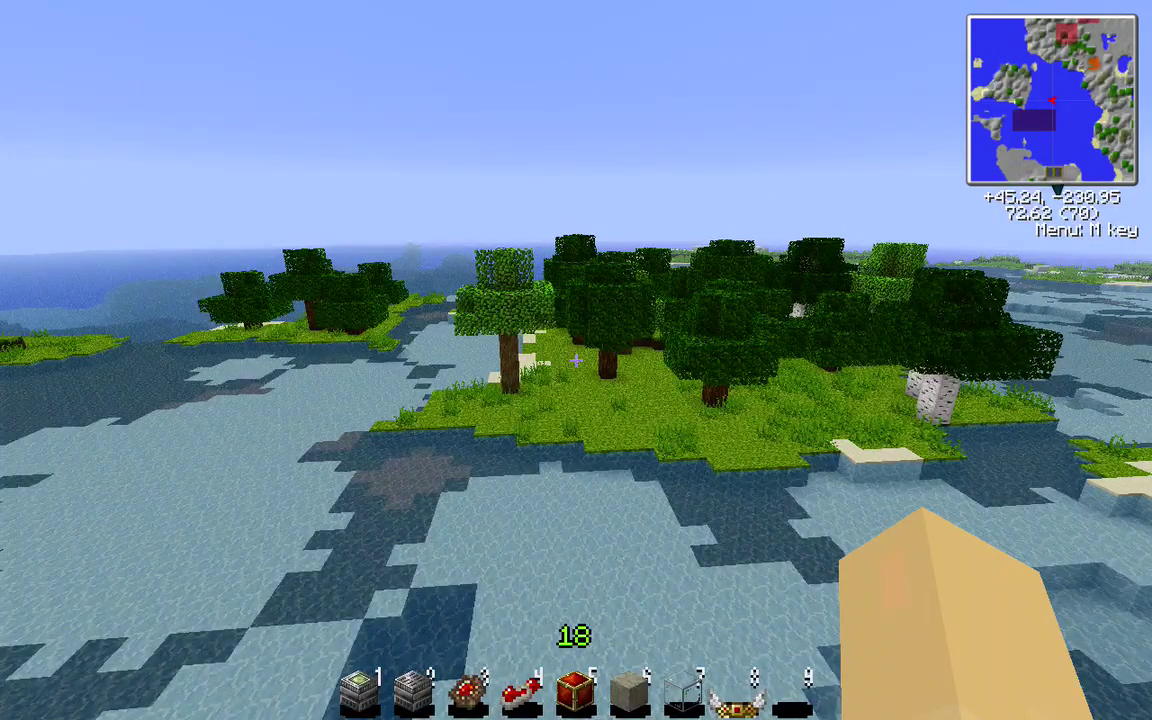
Step: Break the logs beside the lava pool on the island shore
key("w")
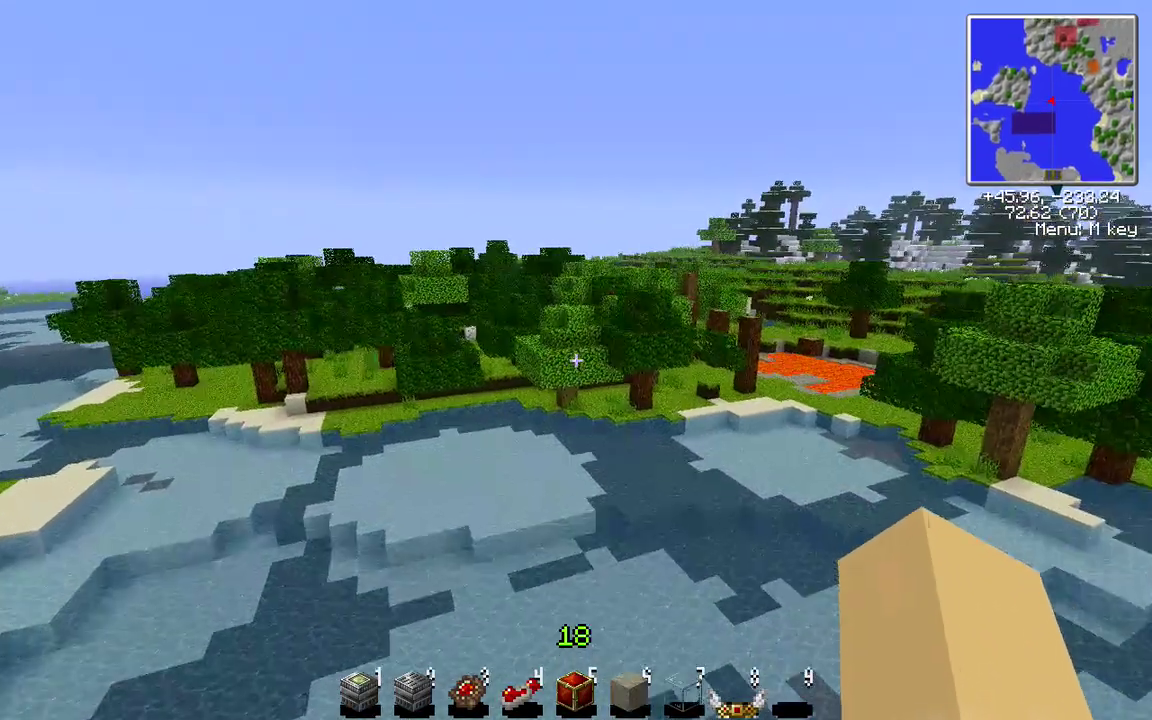
key("w")
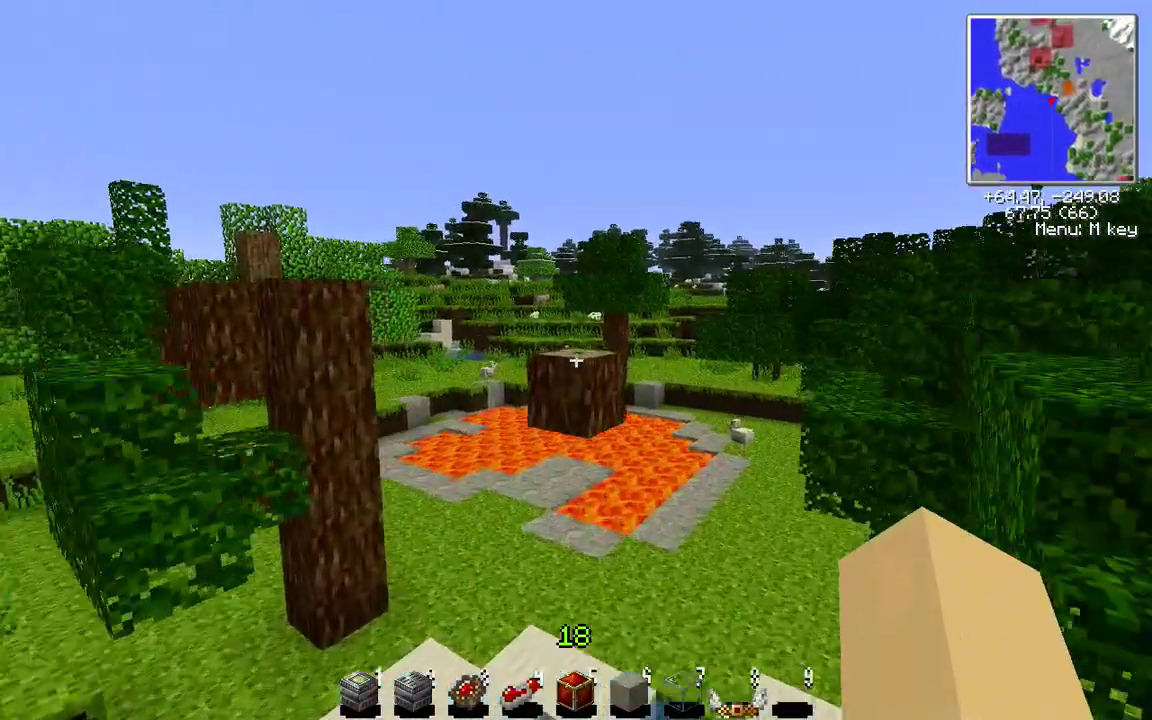
left_click(576, 361)
key("w")
left_click(576, 361)
left_click(576, 361)
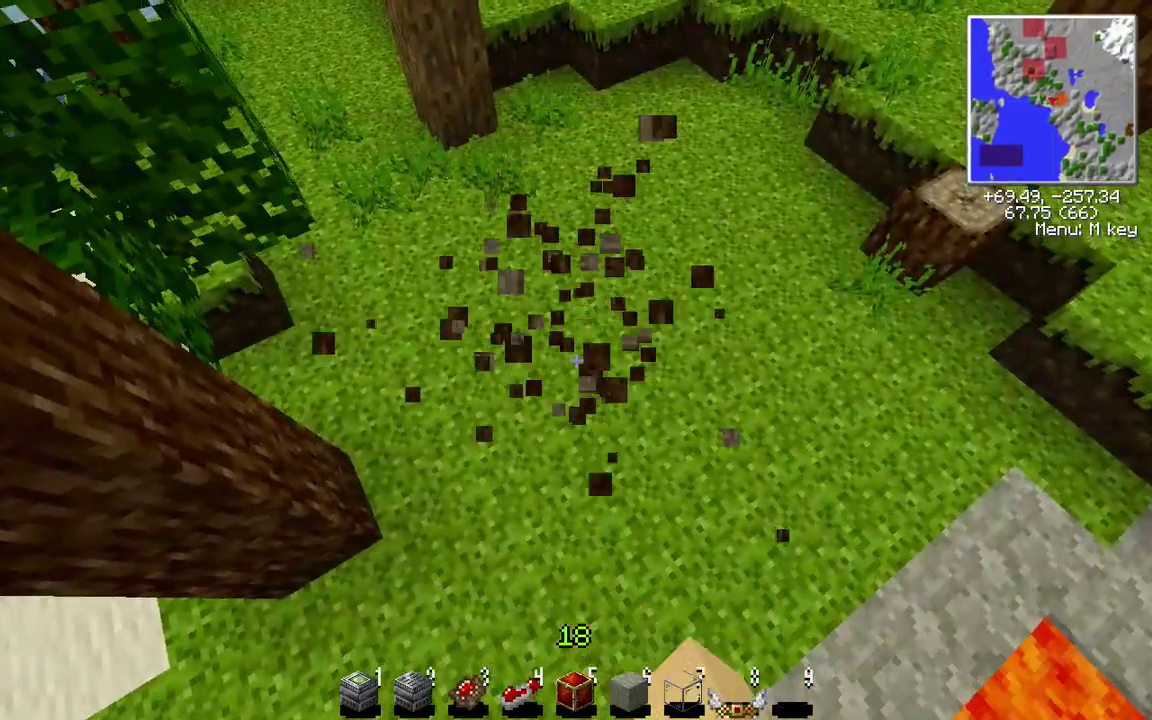
Step: Rise above the lava pool and fly back over the lake toward the Home village
key("space")
key("space")
key("s")
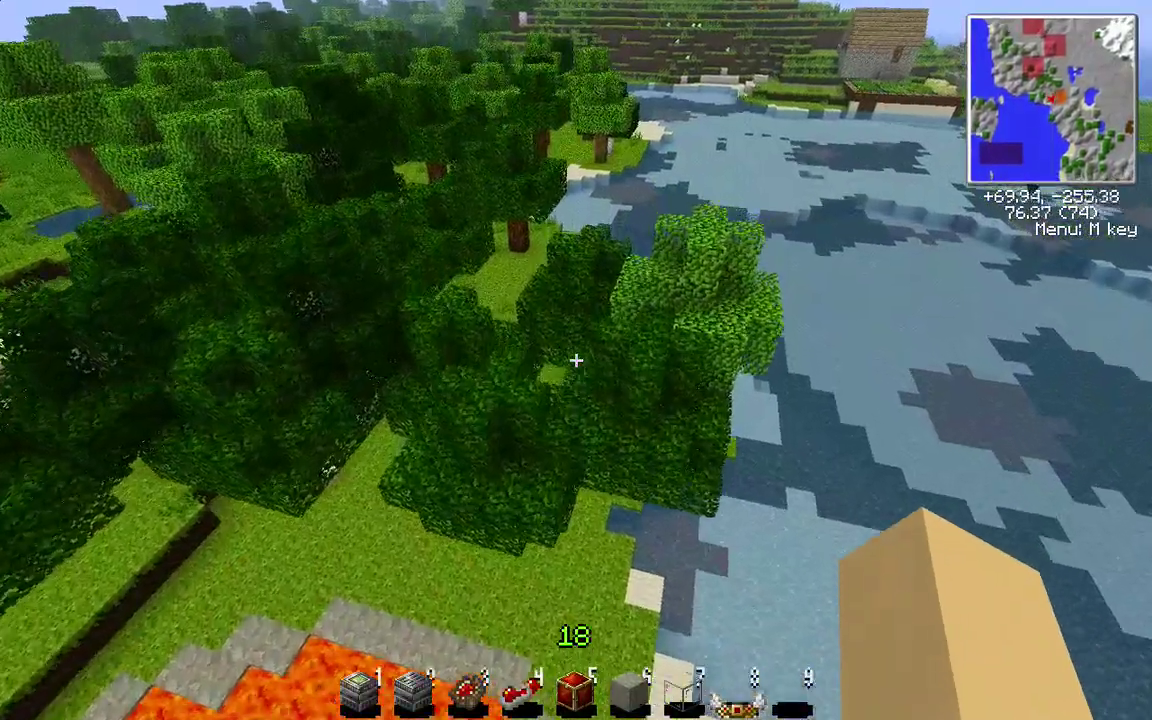
key("w")
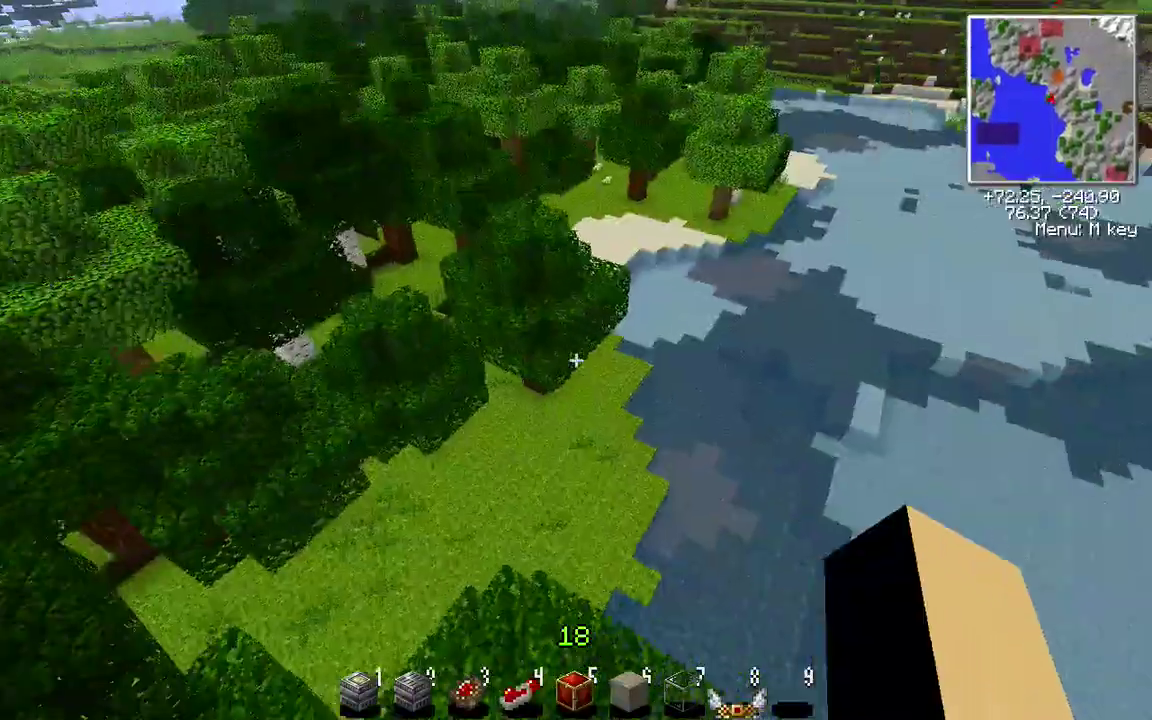
key("space")
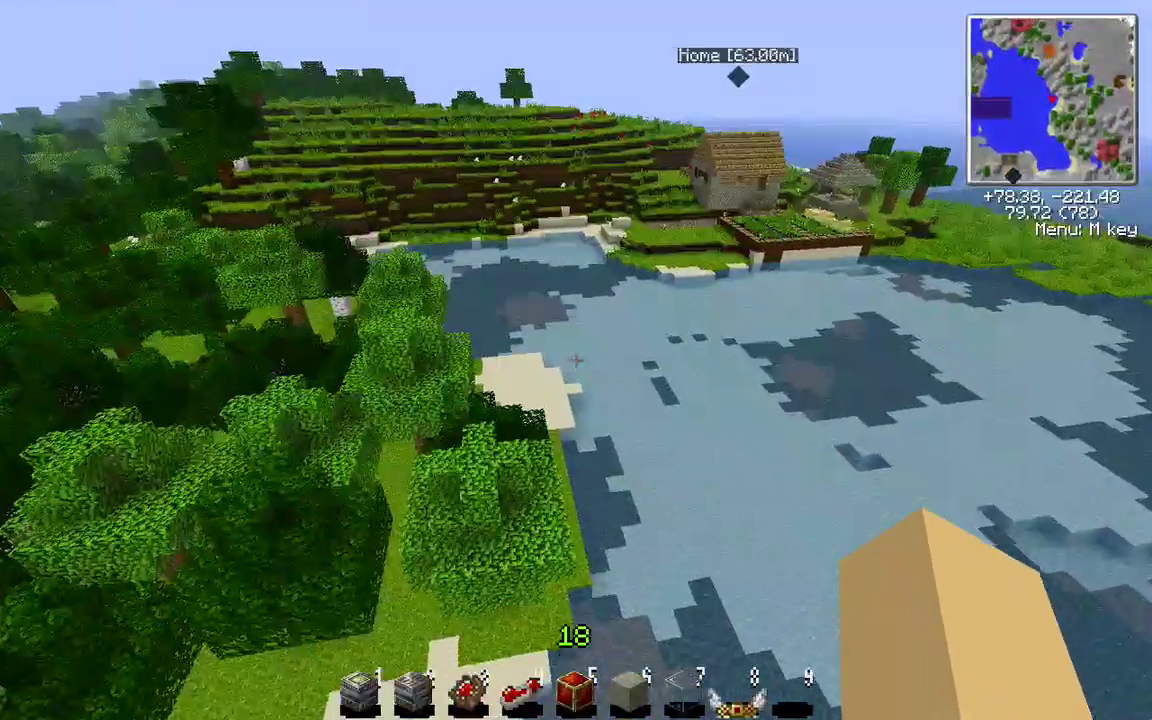